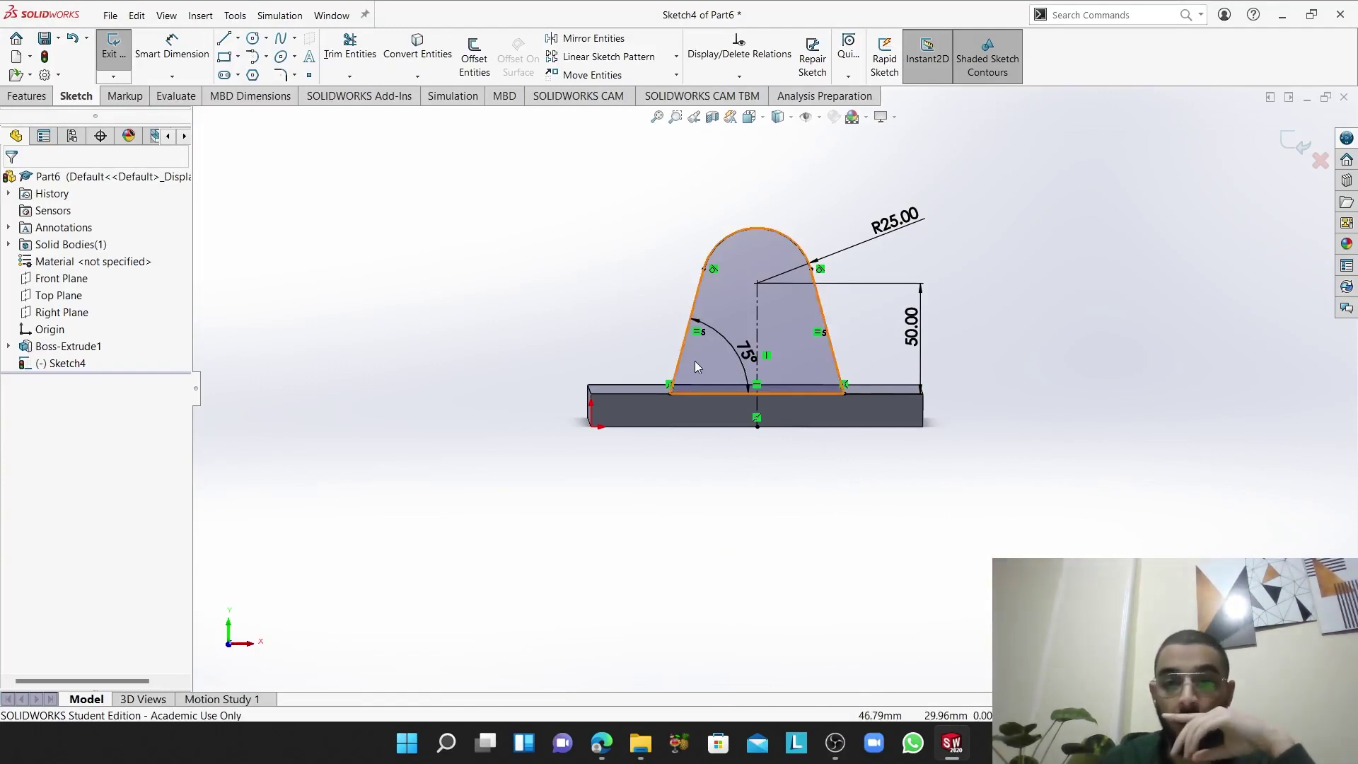
- Orbit the Part6 tapered lug sketch into 3D and bring up the Window document list
middle_click_drag(1069, 328, 973, 349)
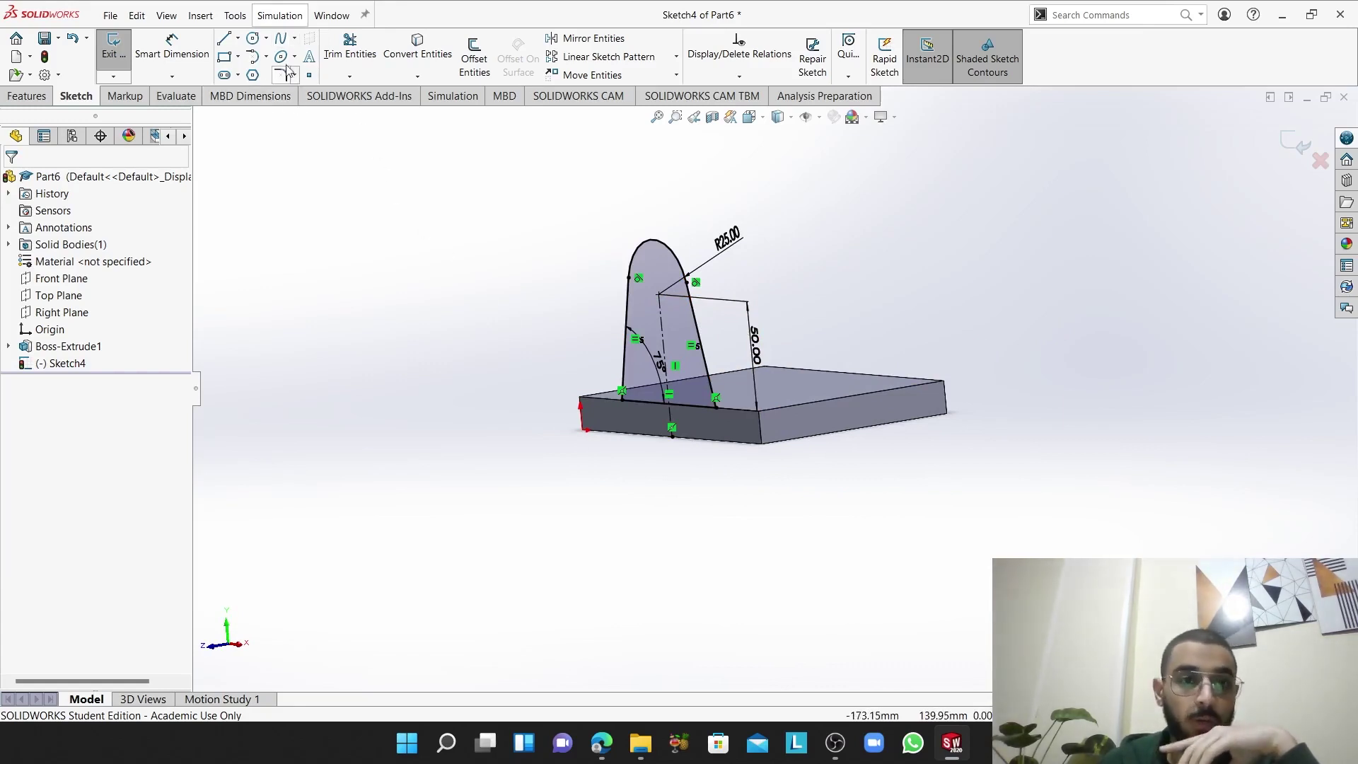
left_click(332, 15)
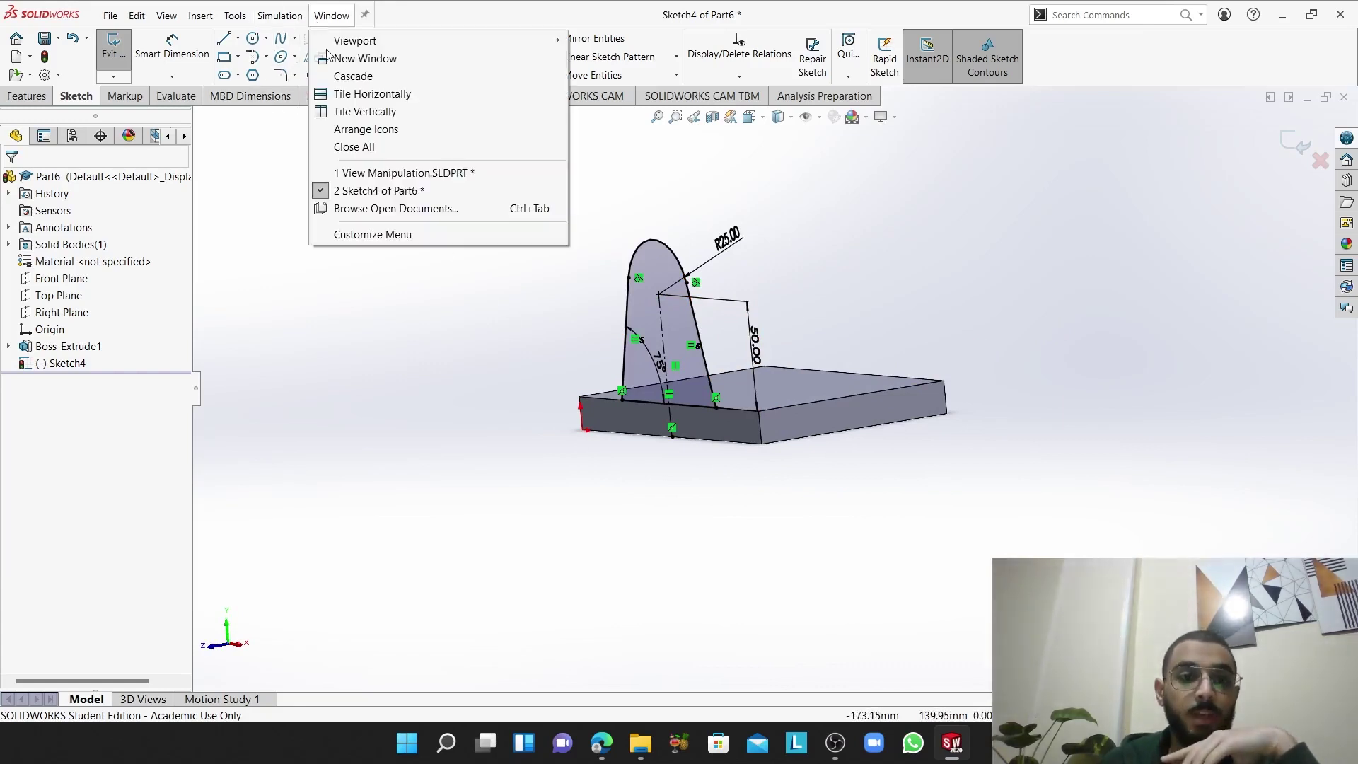
- Inspect View Manipulation.SLDPRT from several angles and isometric, then reopen the Window document list
left_click(382, 176)
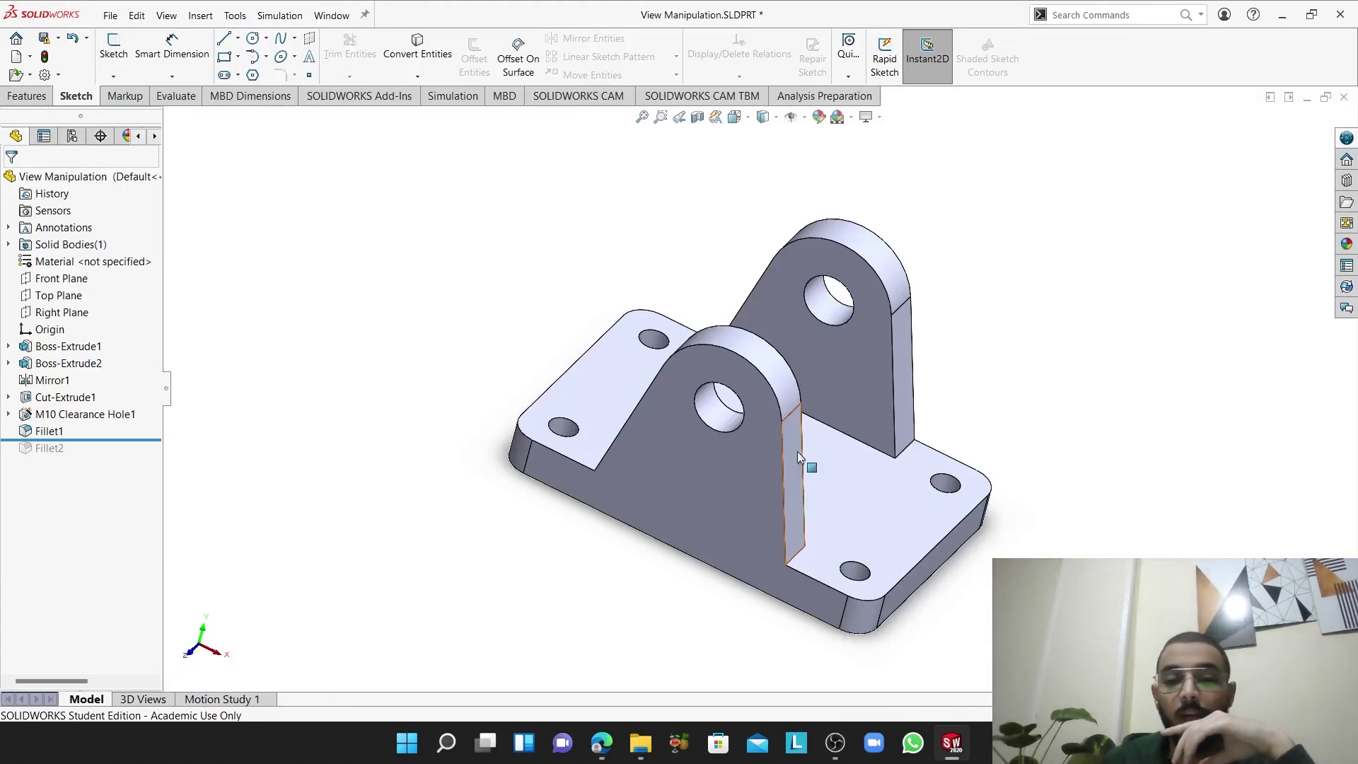
middle_click_drag(798, 457, 694, 460)
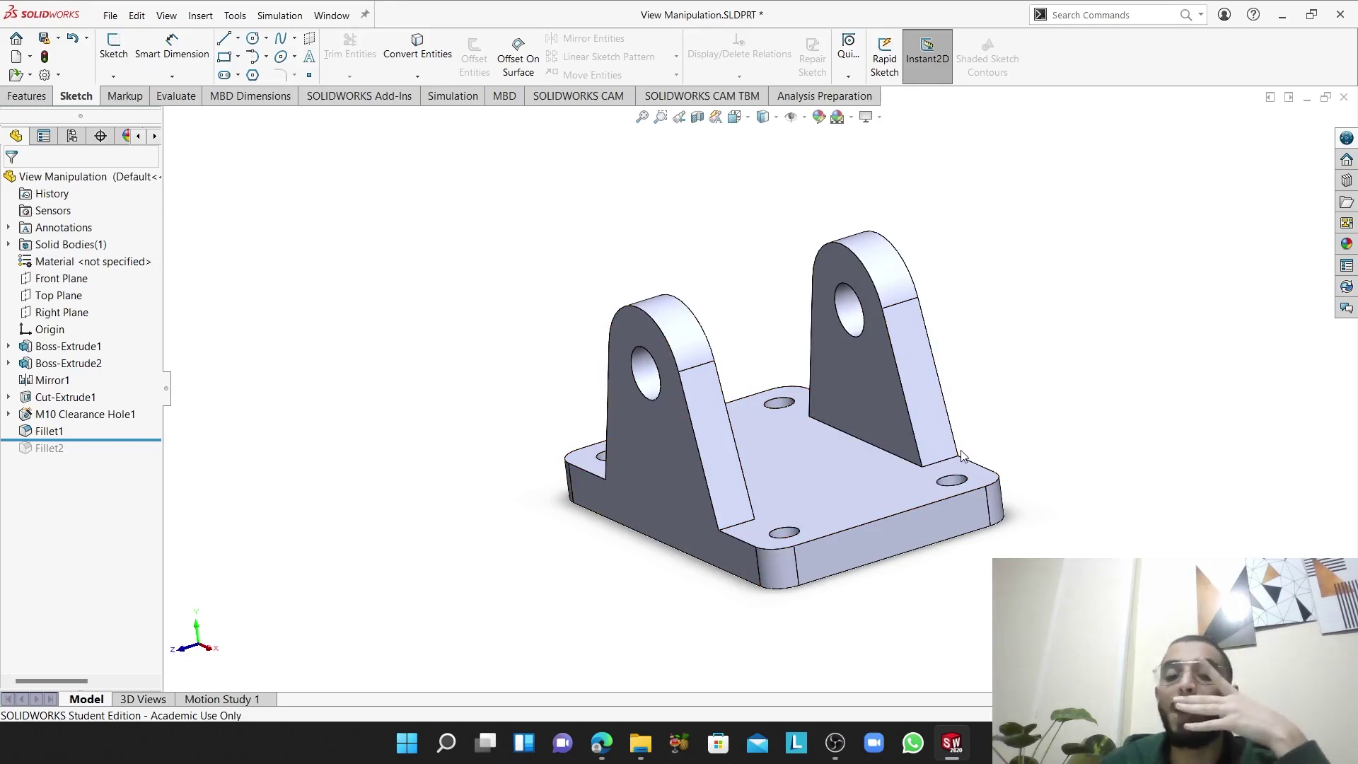
mouse_move(909, 541)
middle_mouse_down()
mouse_move(907, 525)
mouse_move(881, 529)
middle_mouse_up()
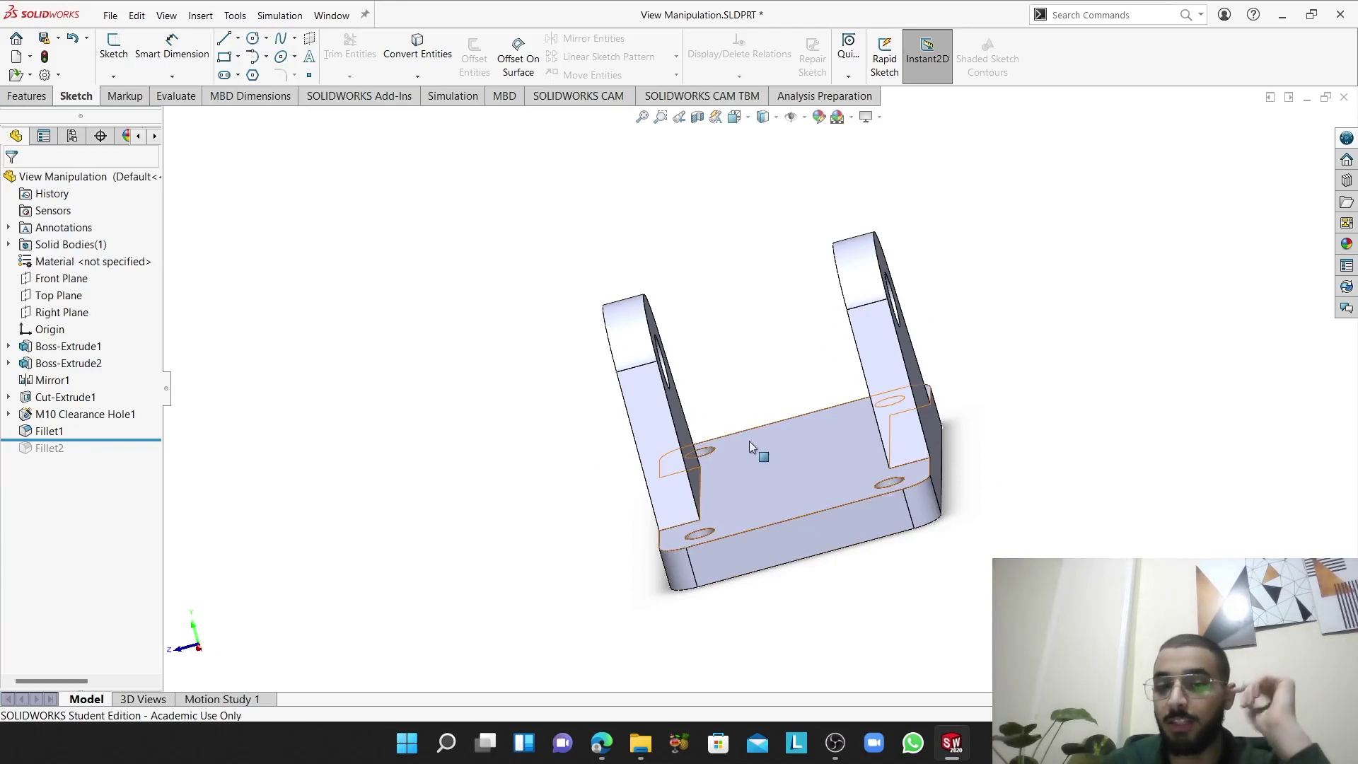
middle_click_drag(727, 423, 706, 395)
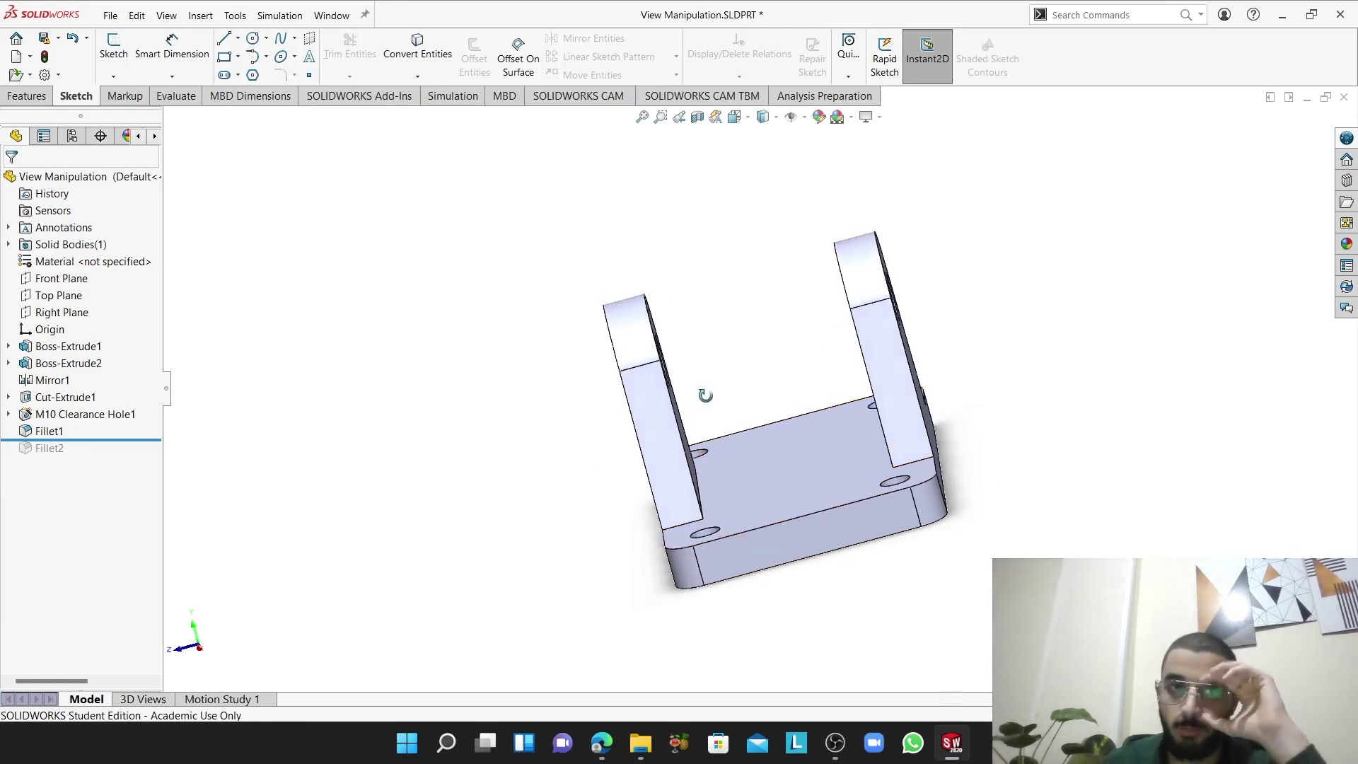
key("ctrl+7")
left_click(332, 15)
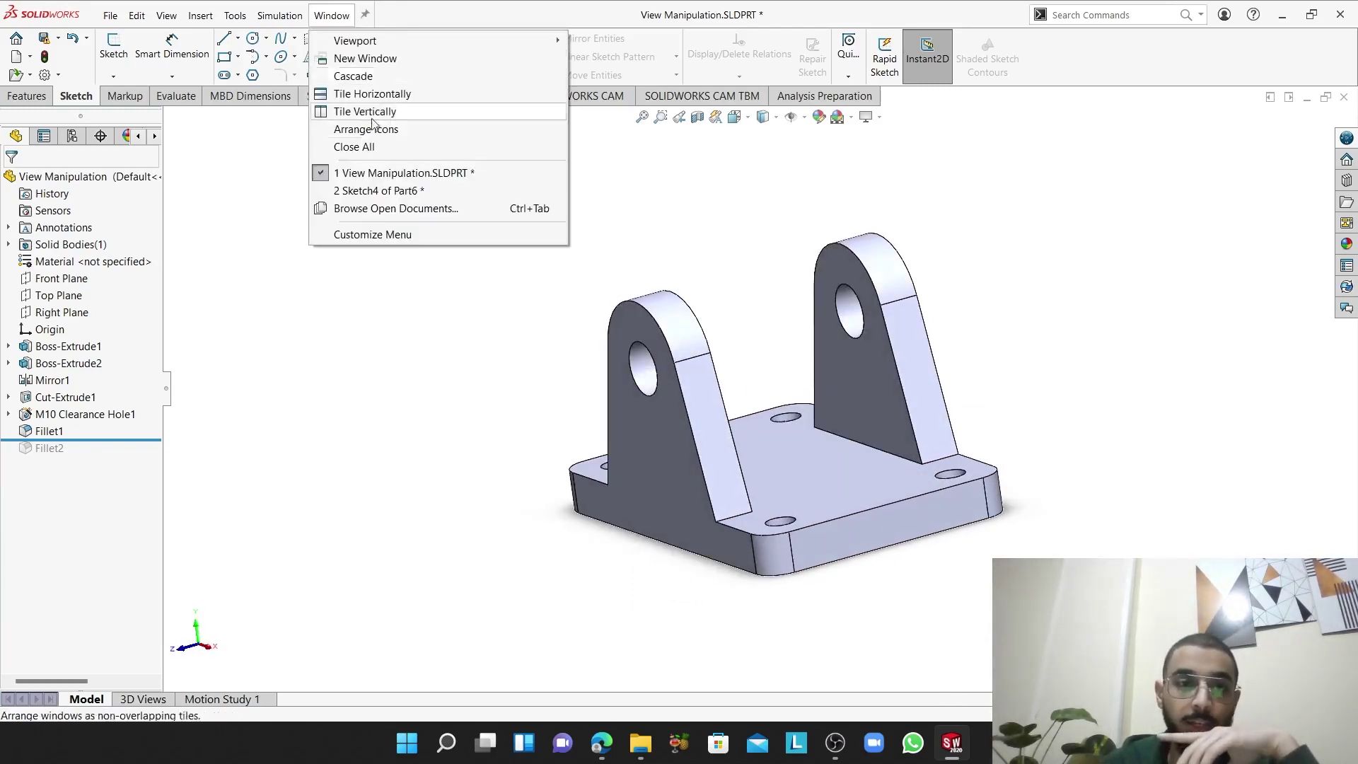
- Return to Sketch4 of Part6 and select the tapered R25.00 lug profile
left_click(378, 191)
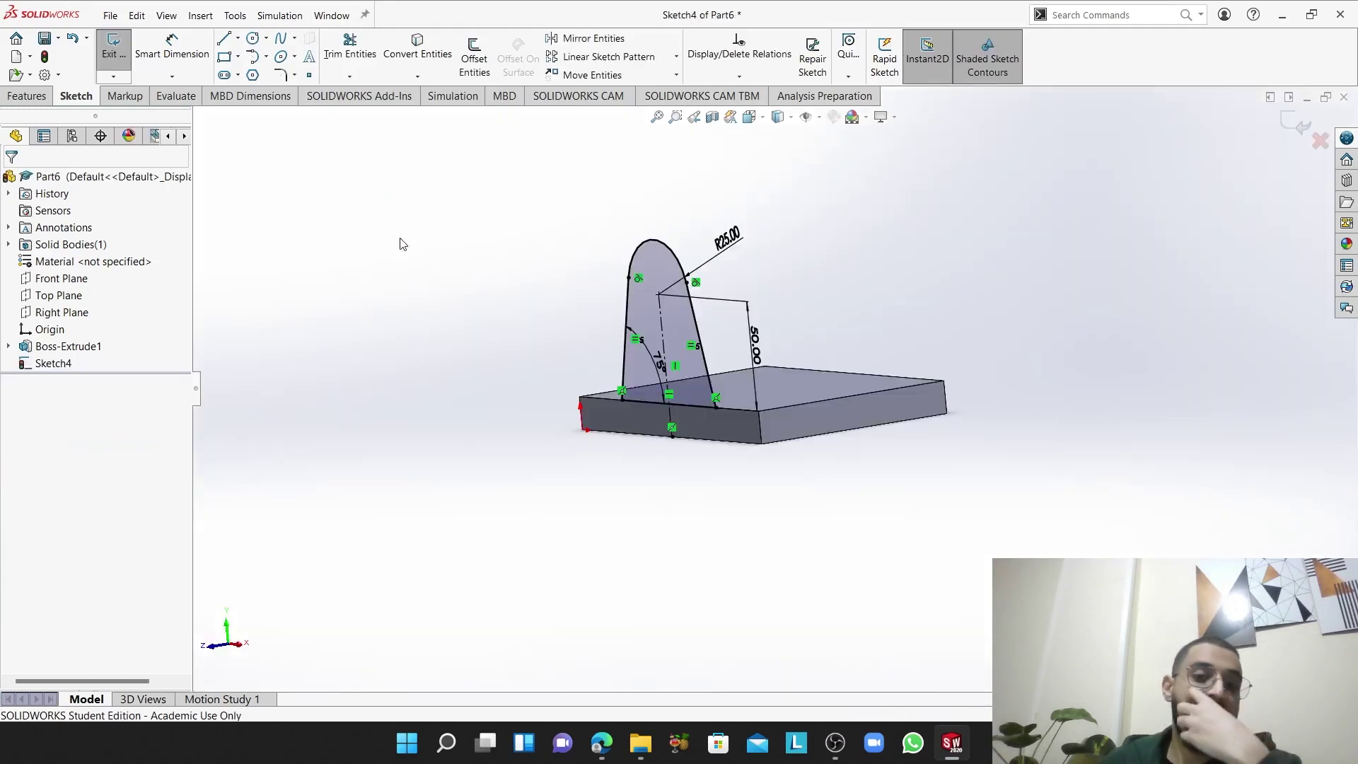
middle_click_drag(501, 406, 533, 410)
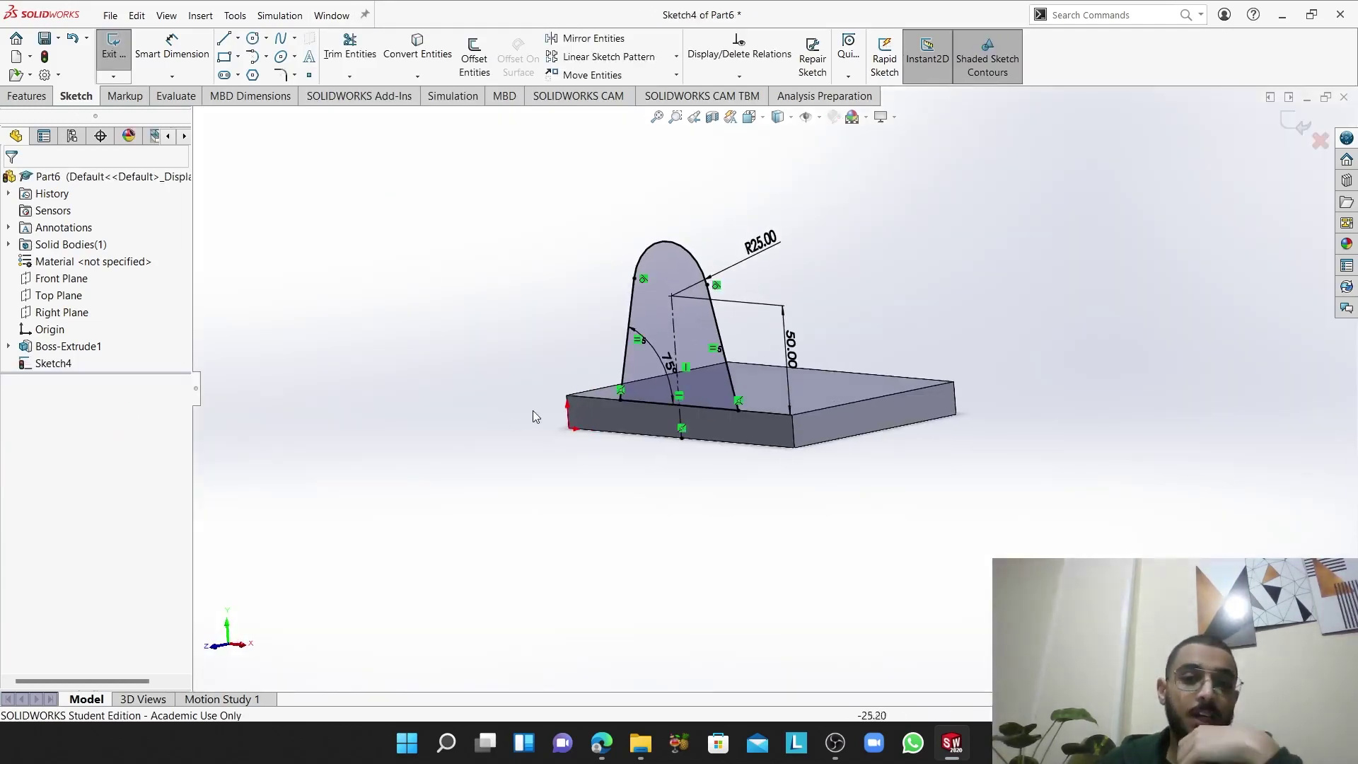
left_click(700, 319)
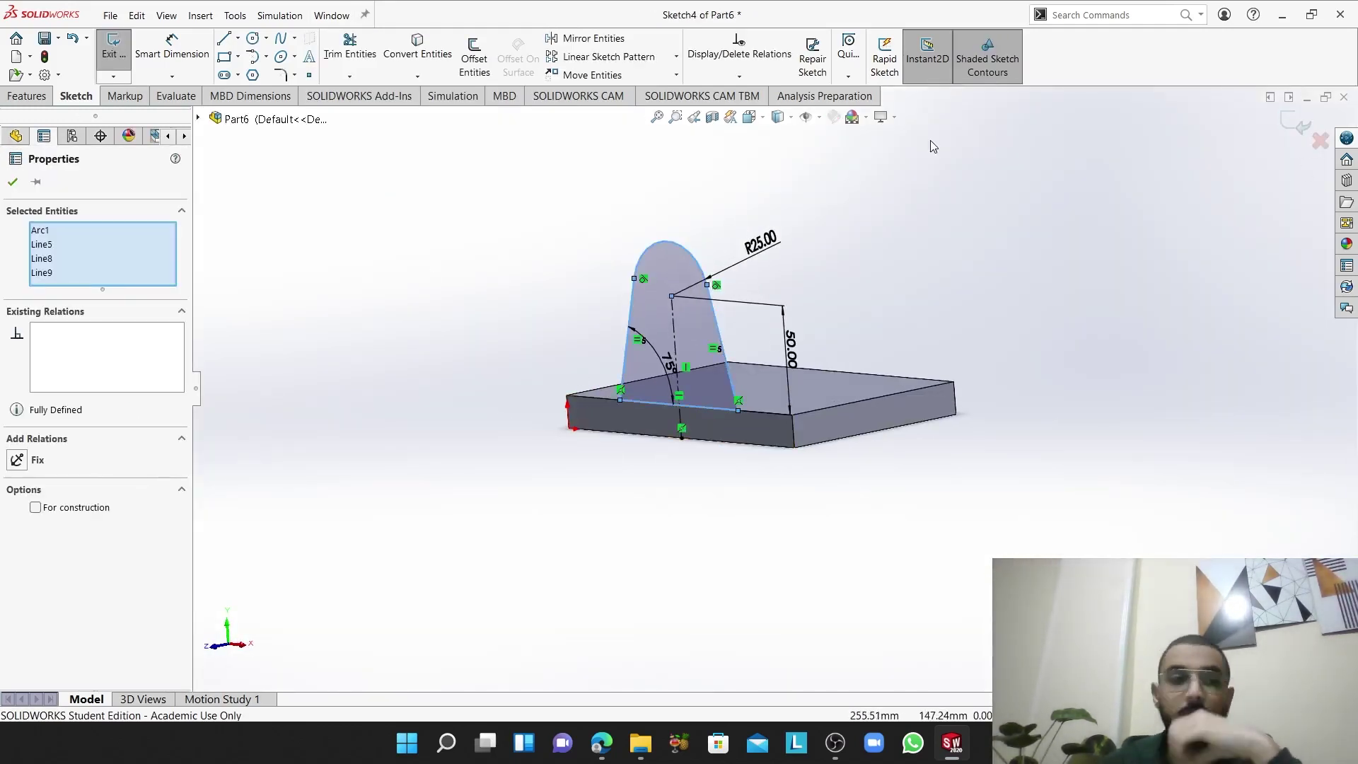
- Preview a boss extrusion of the lug profile, view it from the Front, then cancel it
left_click(26, 96)
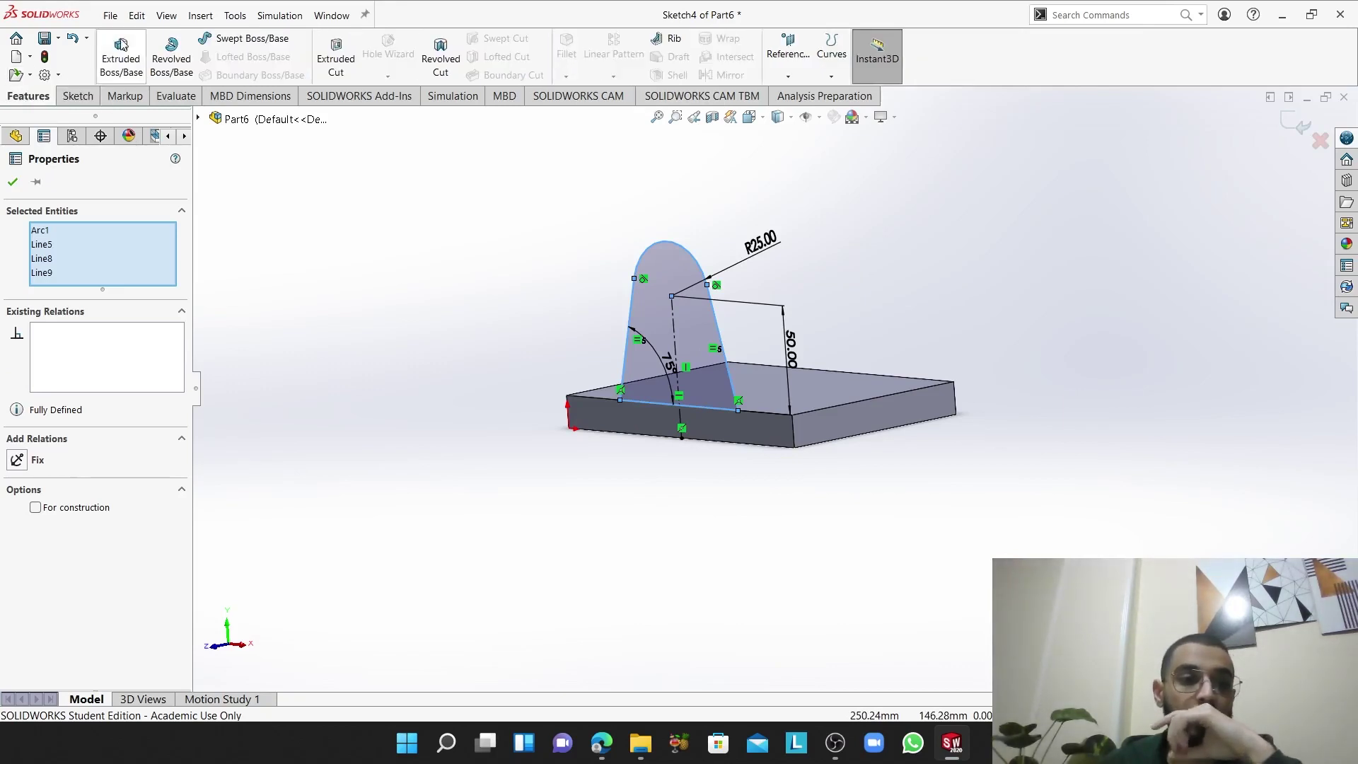
left_click(121, 54)
middle_click_drag(783, 548, 445, 418)
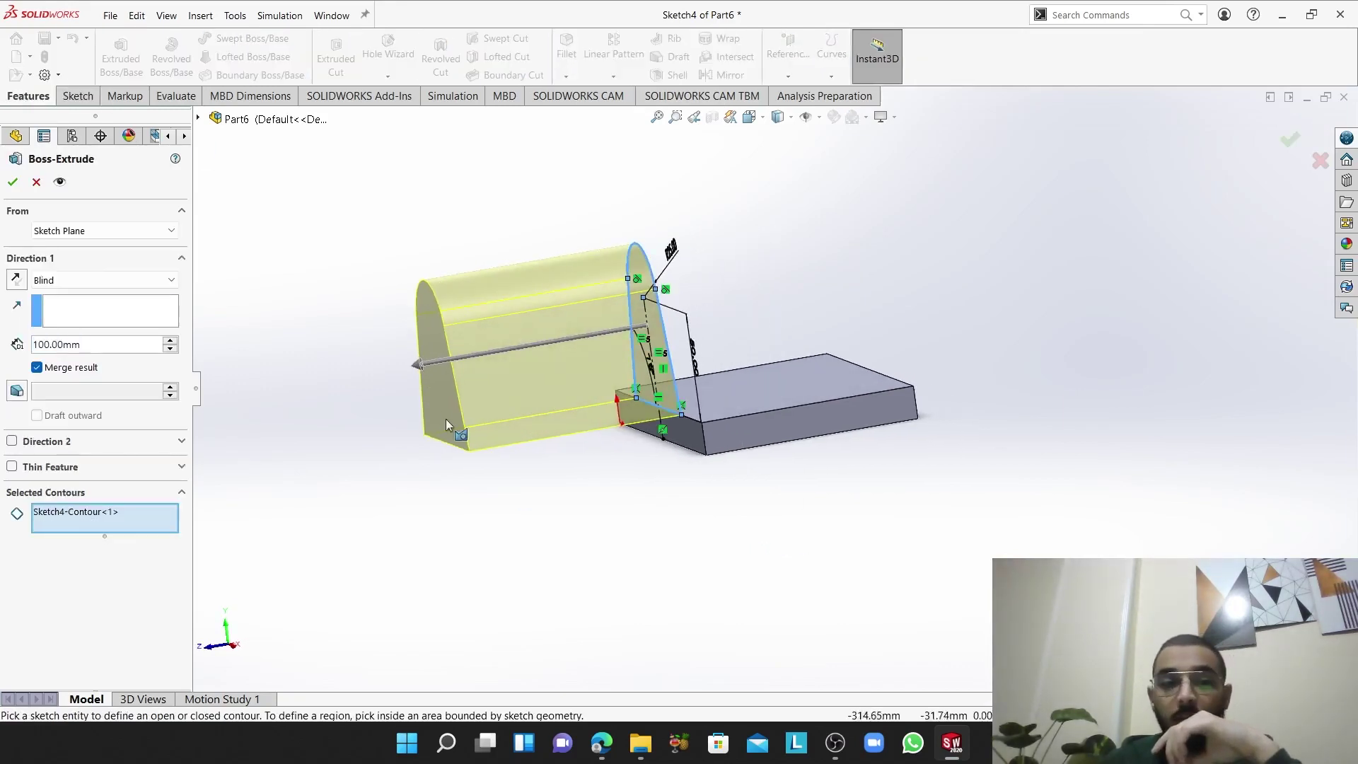
middle_click_drag(375, 479, 507, 494)
key("space")
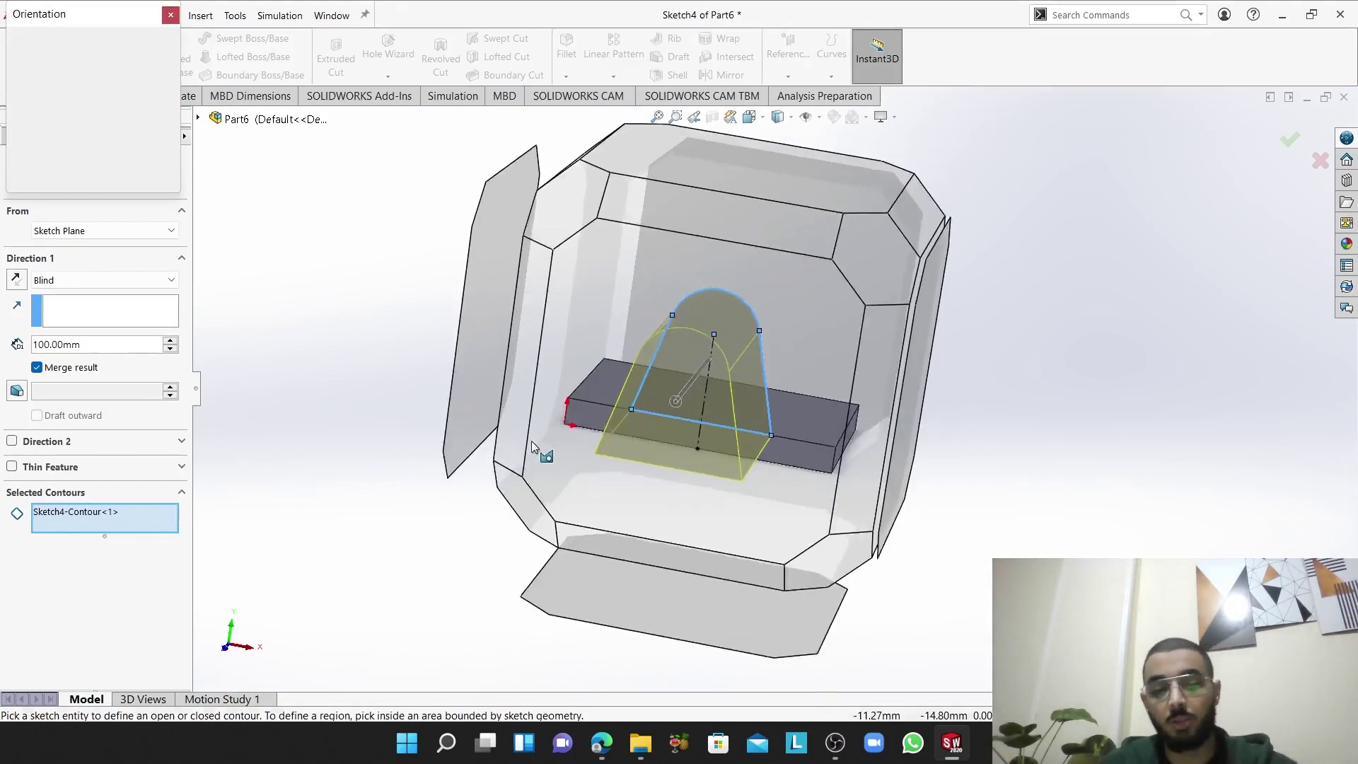
left_click(538, 503)
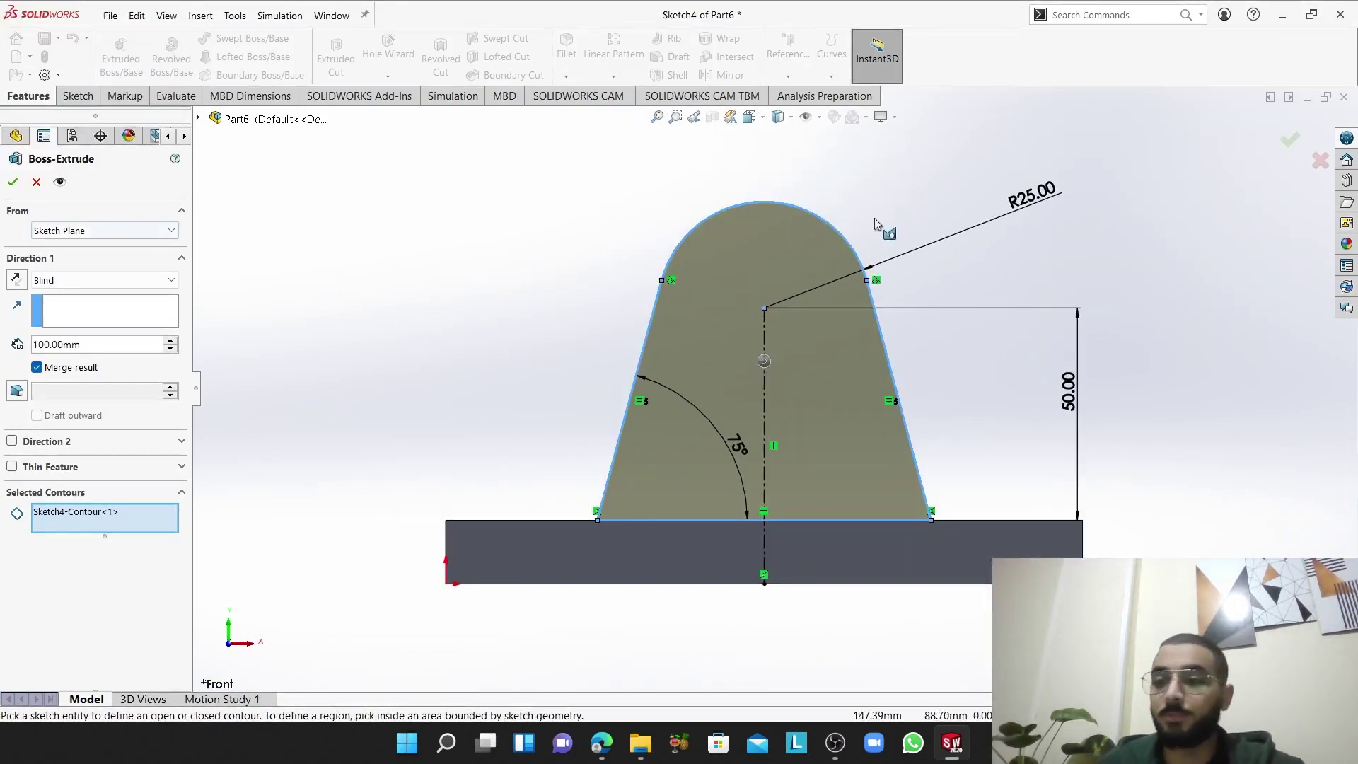
left_click(37, 183)
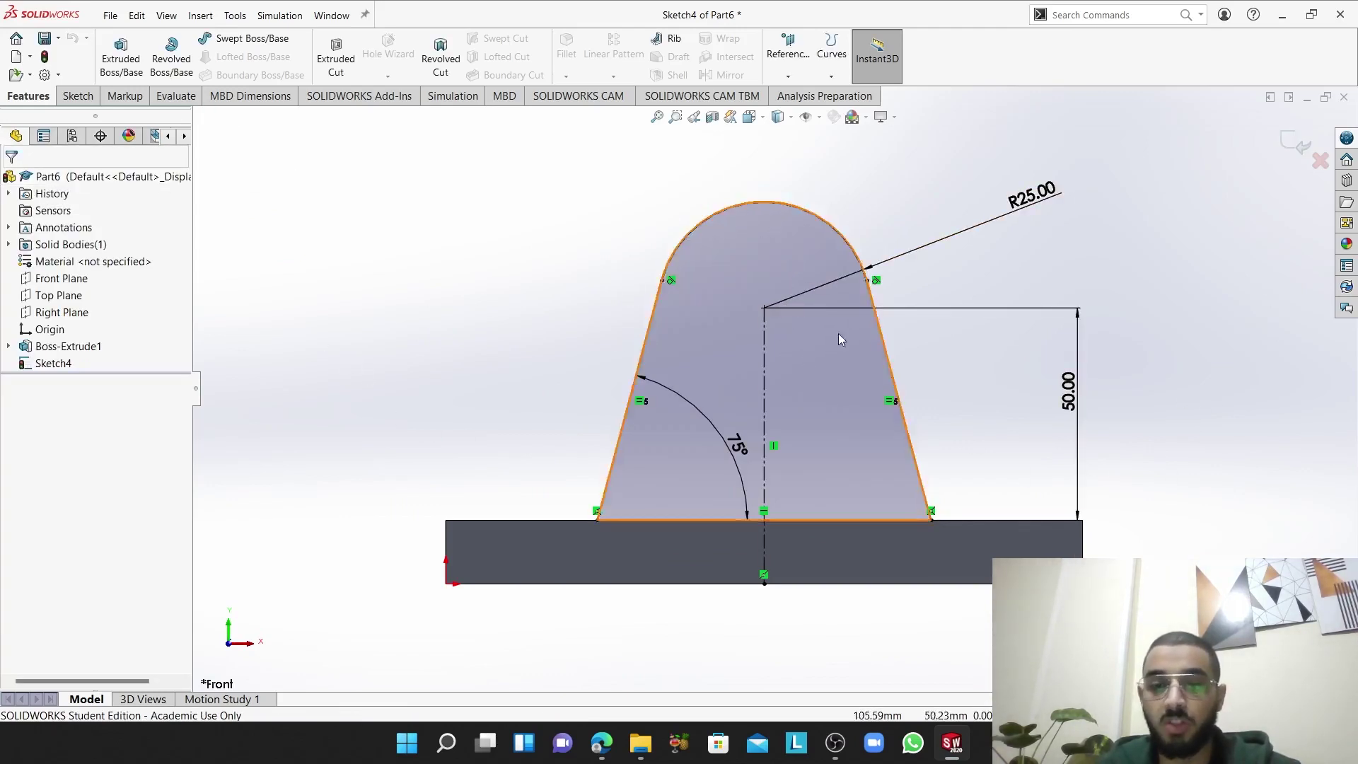
- Preview a Blind 100.00mm Extruded Boss/Base of the lug profile in Isometric view
left_click(121, 57)
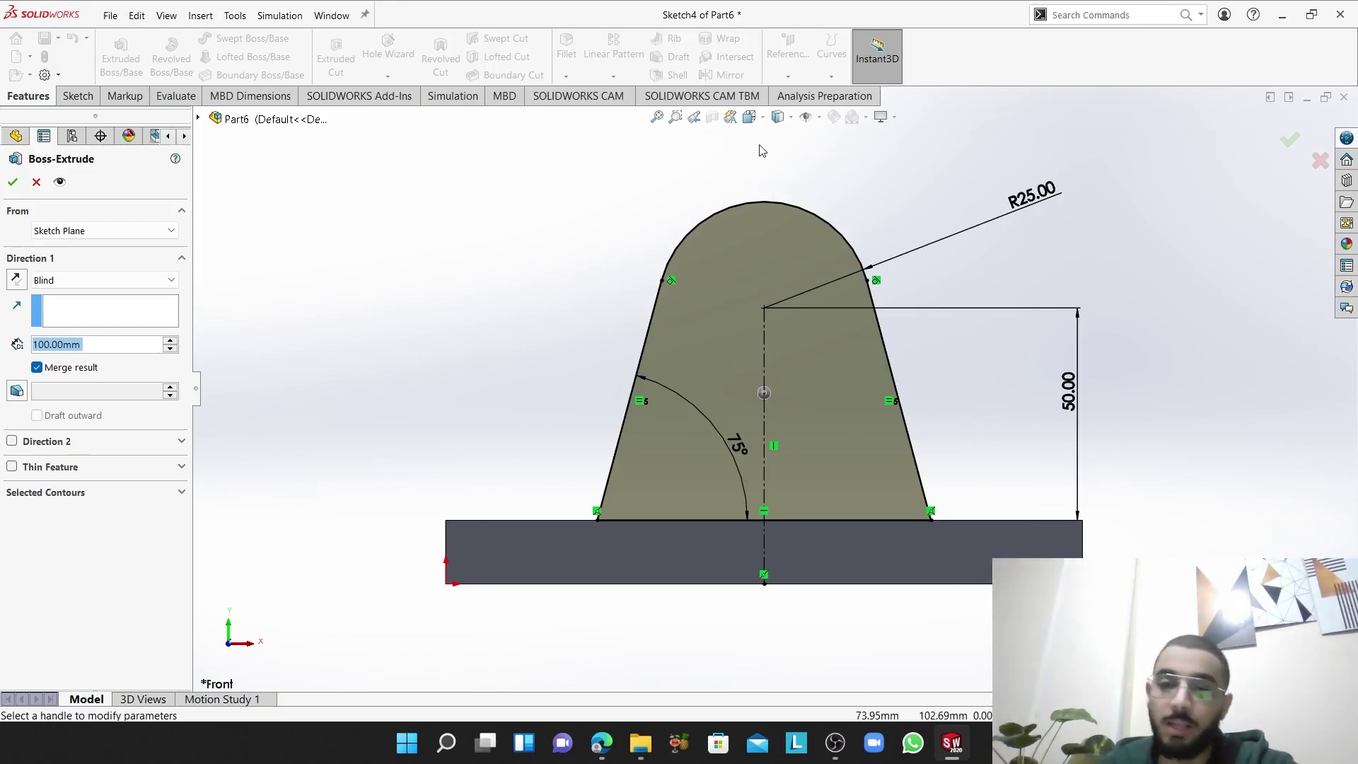
left_click(757, 118)
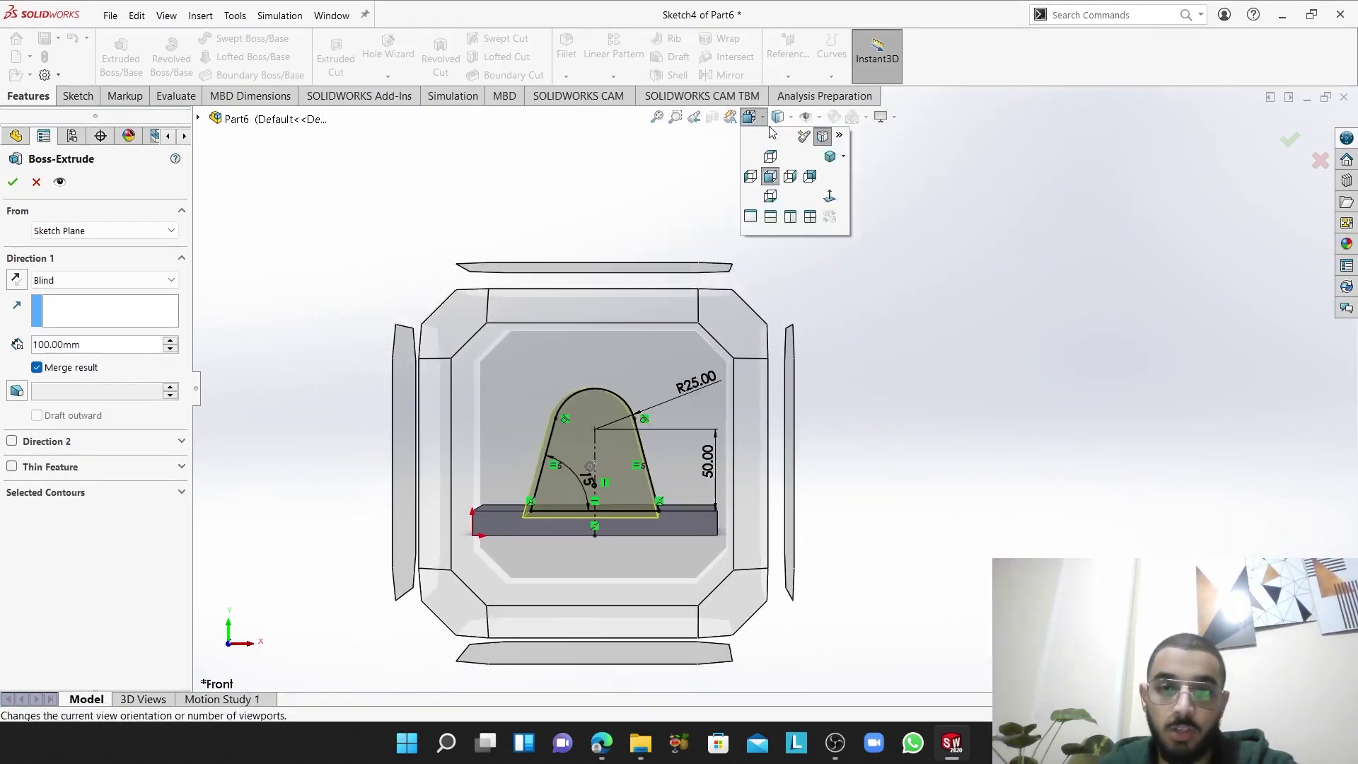
left_click(833, 158)
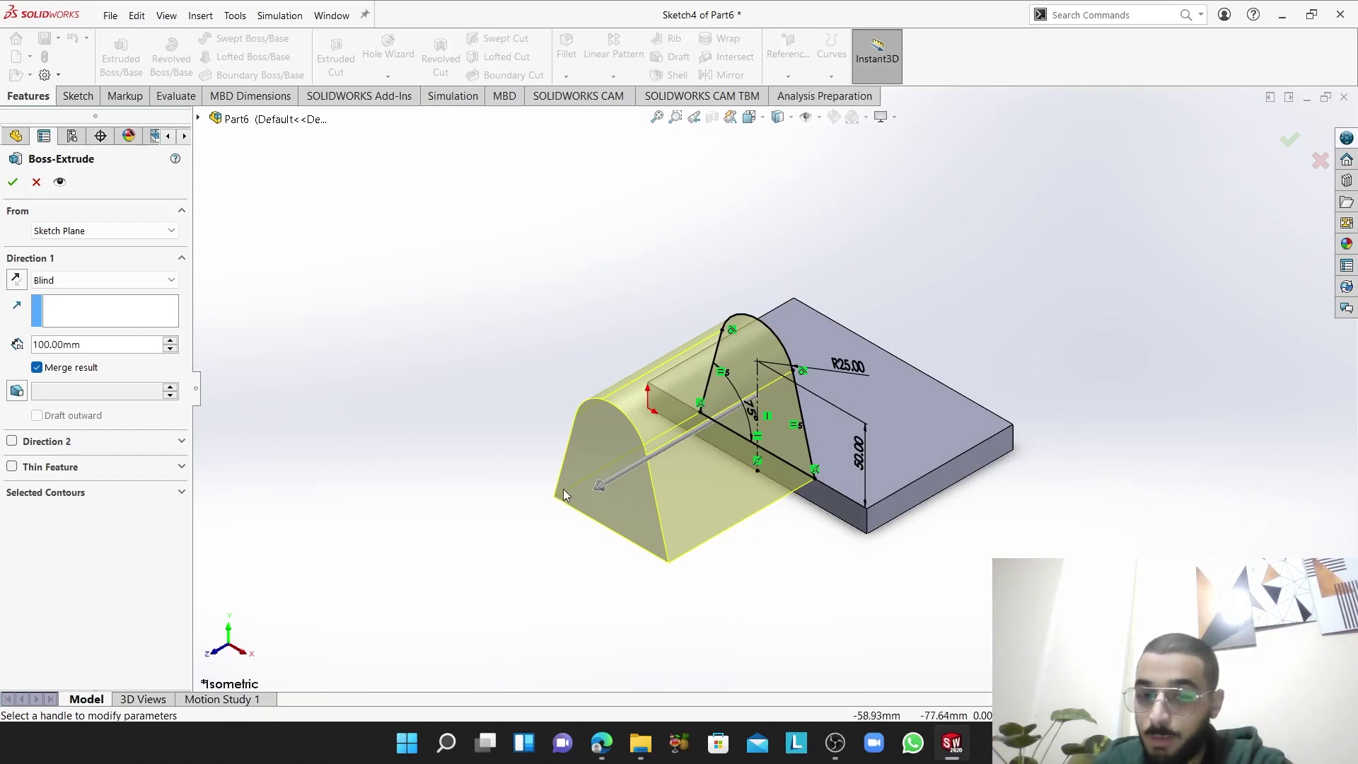
- Reverse the 100 mm lug extrusion so it runs back across the base plate, then check the preview
left_click(17, 282)
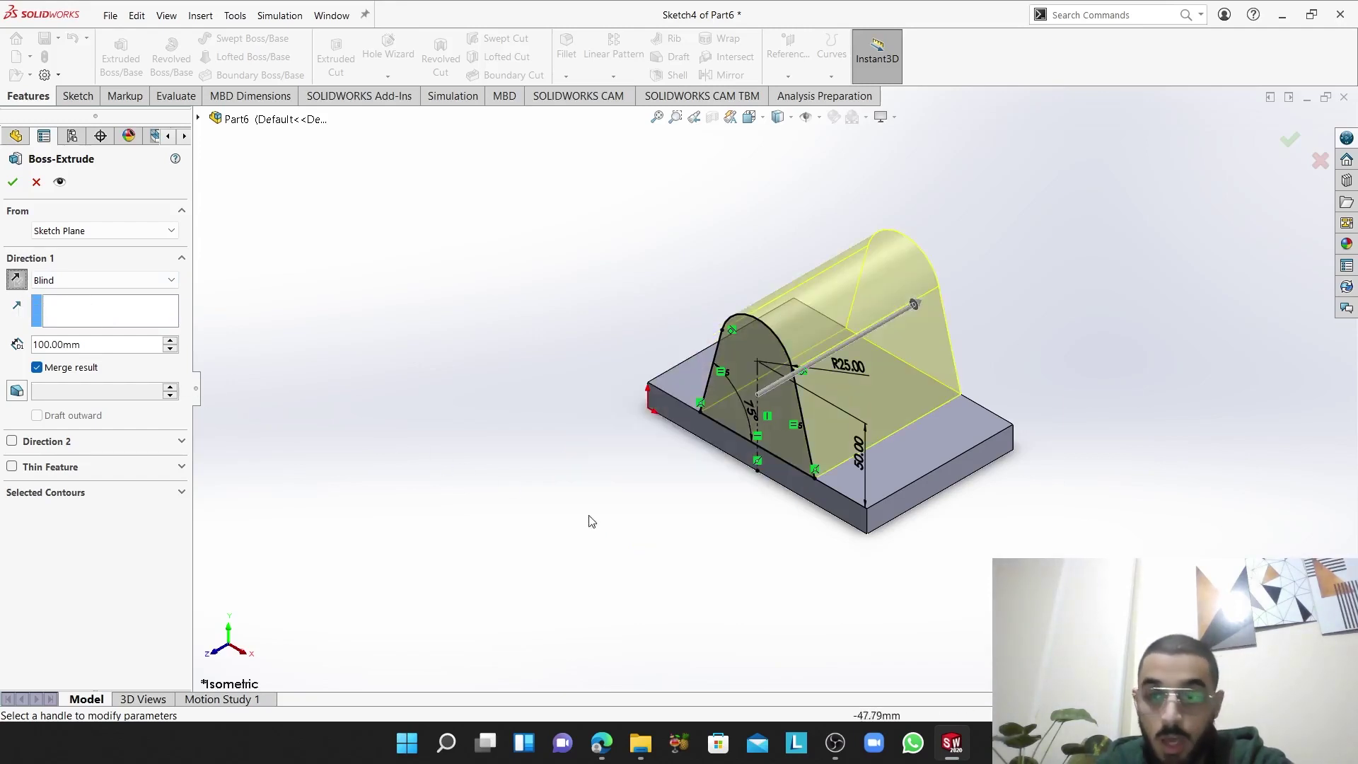
middle_click_drag(994, 531, 898, 488, "ctrl")
scroll(899, 488, "up", 2)
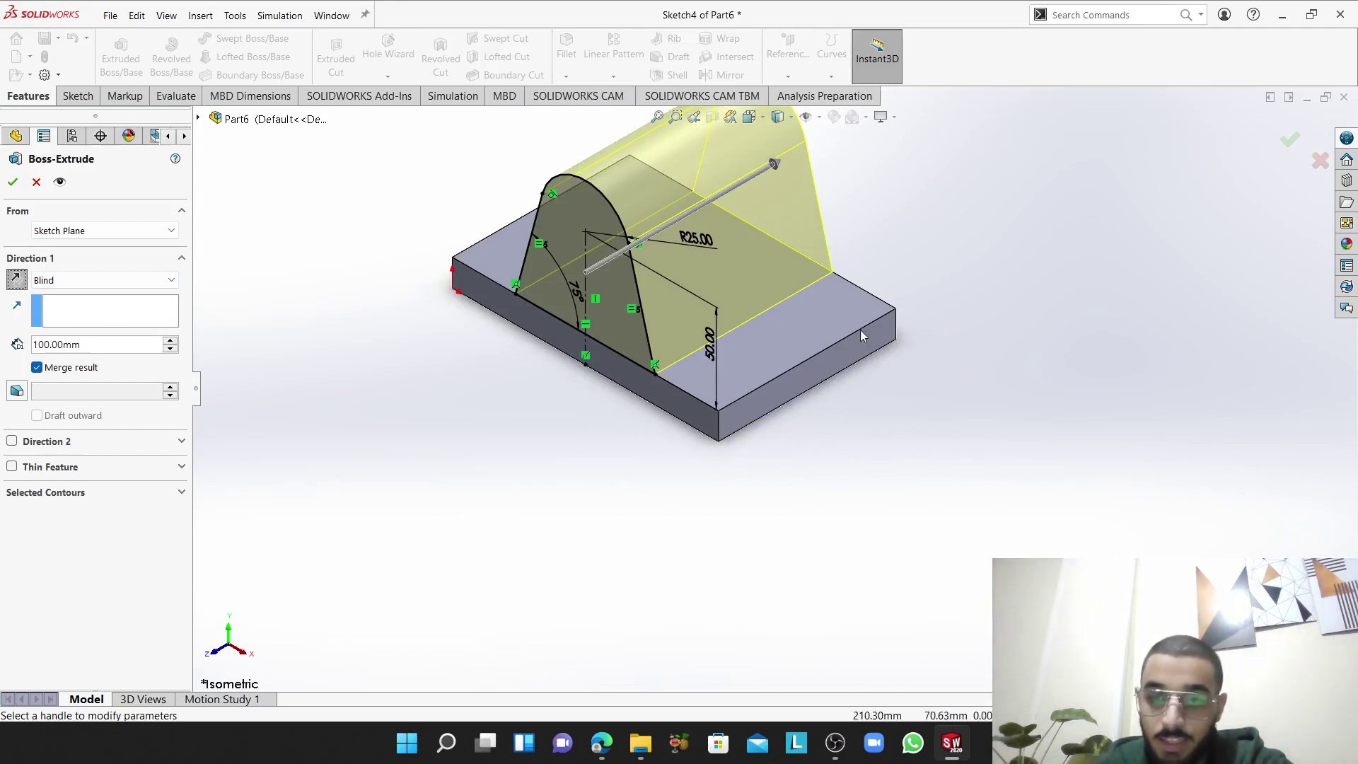
middle_click_drag(388, 450, 297, 436)
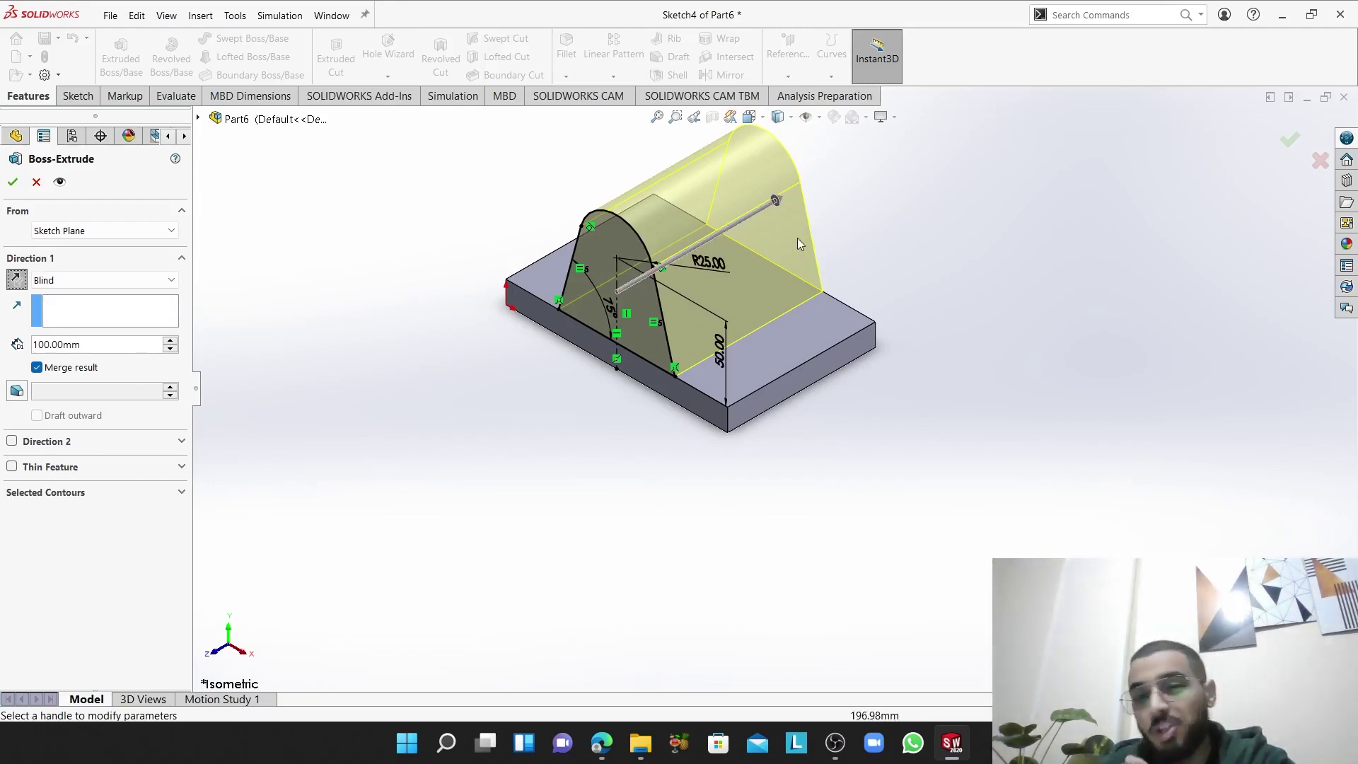
middle_click_drag(849, 506, 810, 476)
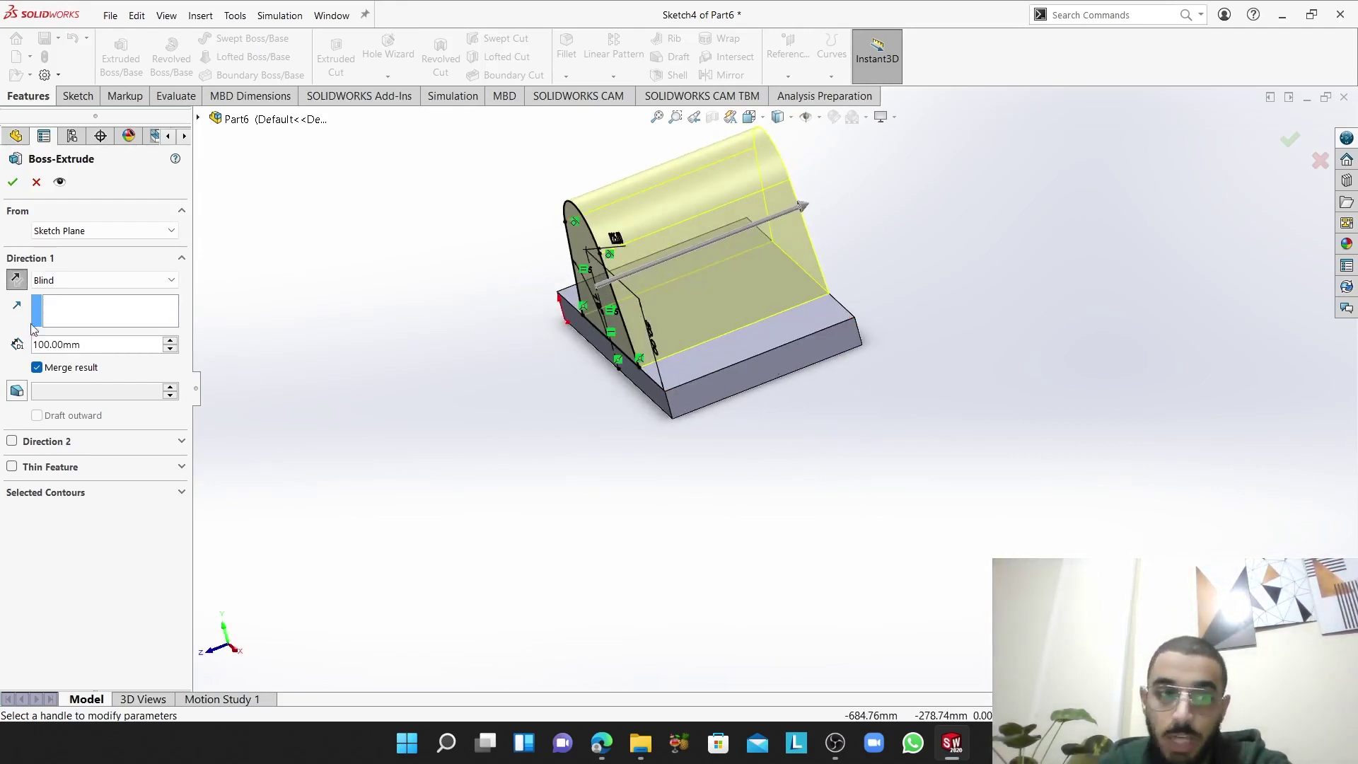
left_click_drag(88, 344, 39, 344)
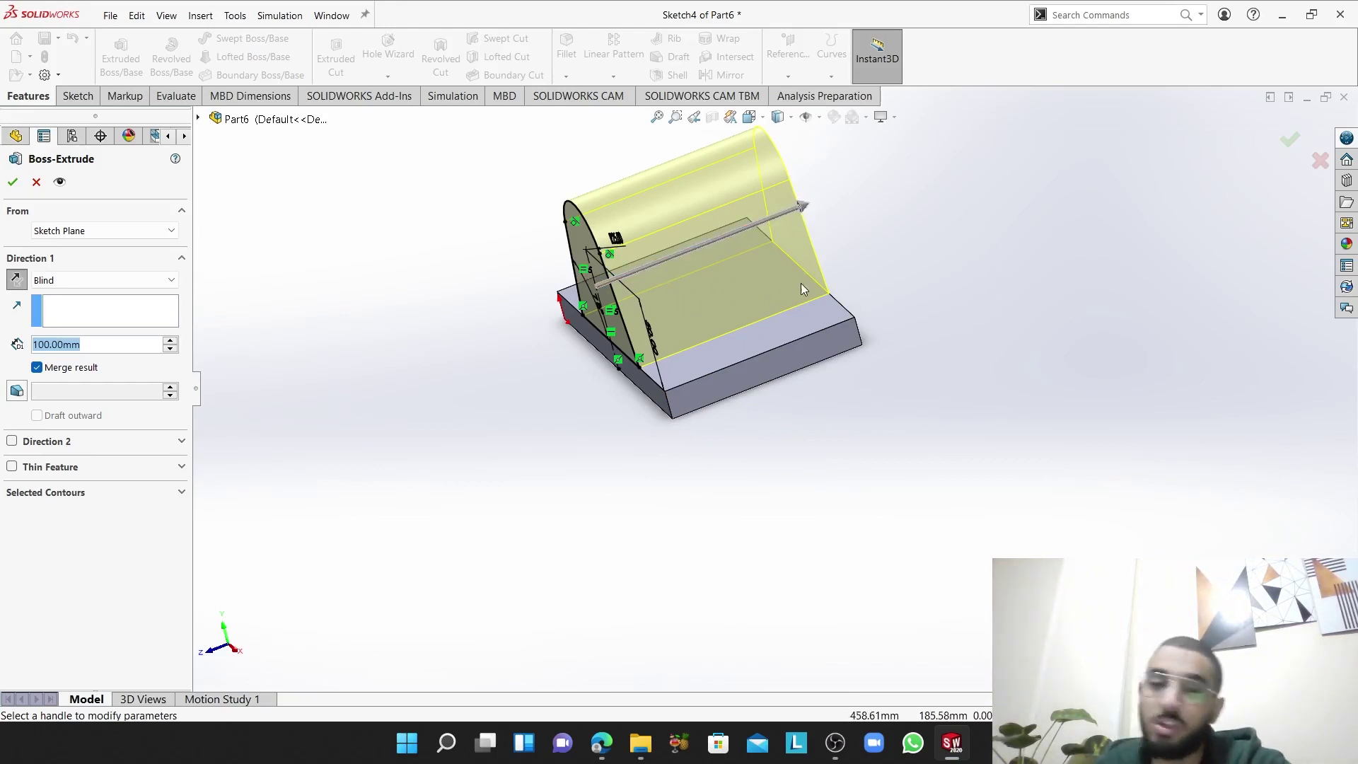
middle_click_drag(842, 478, 779, 489)
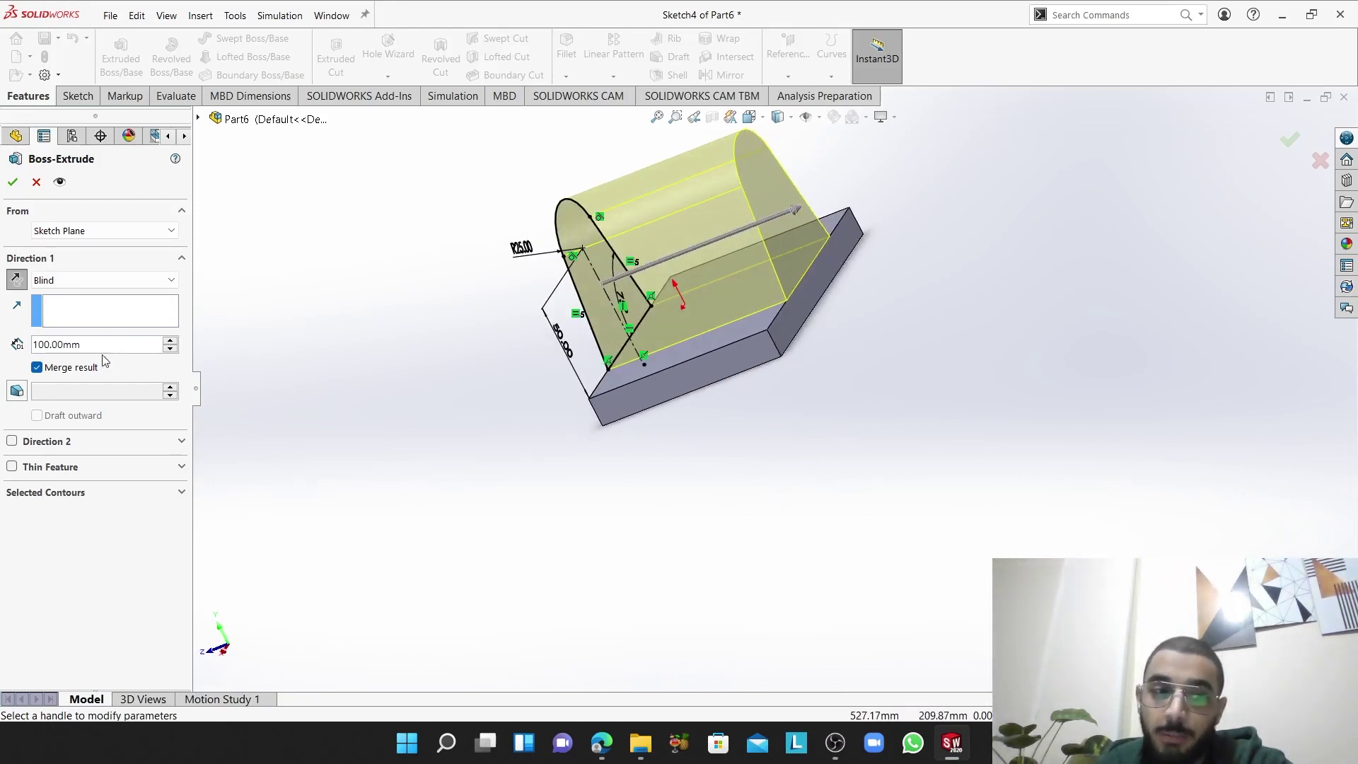
- Set the lug extrusion to Up To Surface, ending at the base block's end face (Face<1>)
left_click(111, 281)
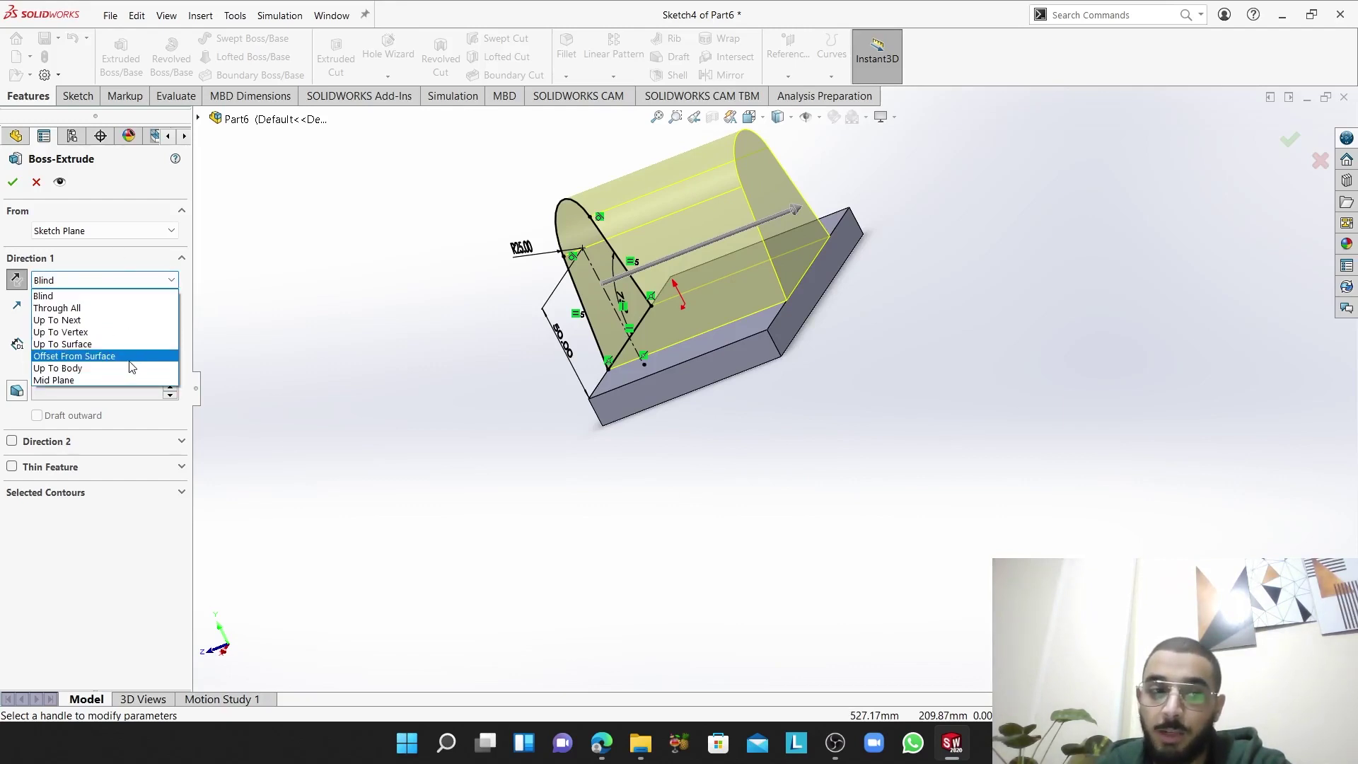
left_click(128, 347)
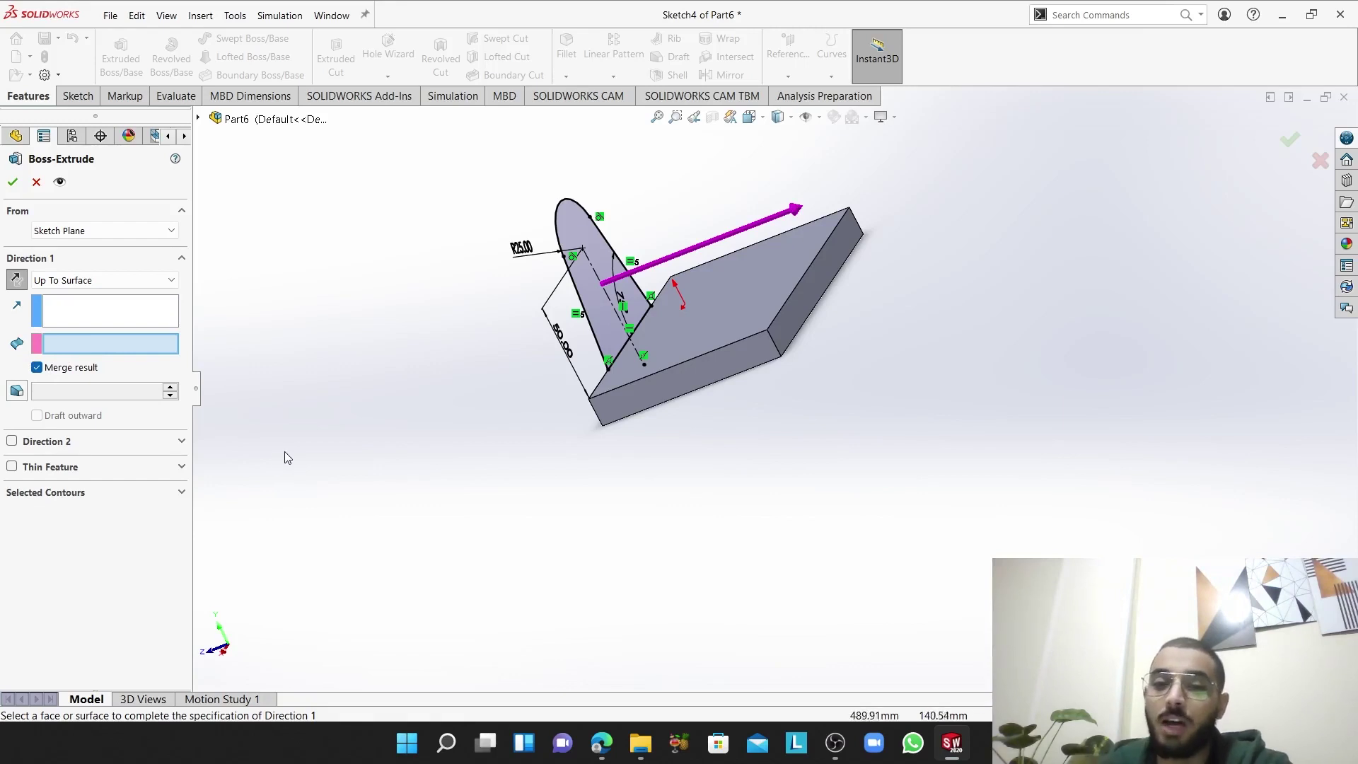
left_click(807, 306)
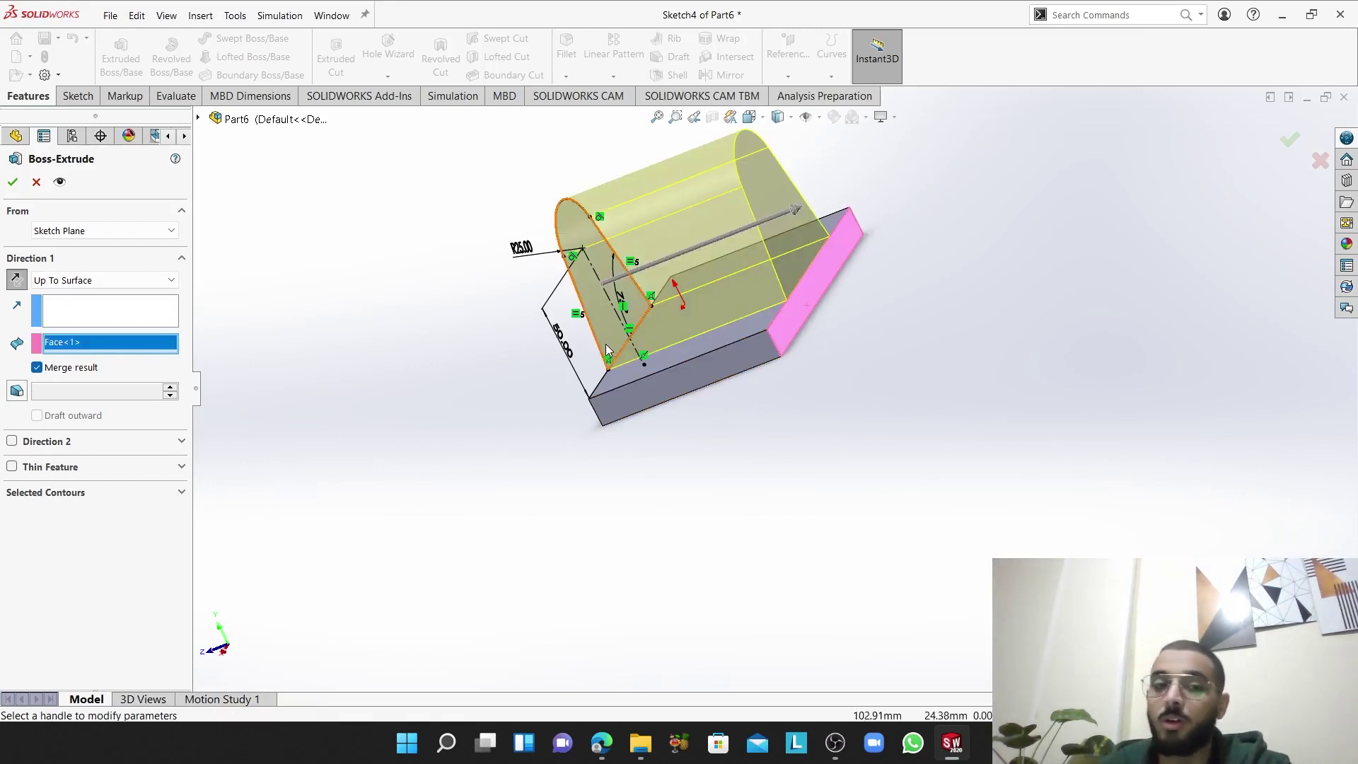
middle_click_drag(593, 347, 782, 270)
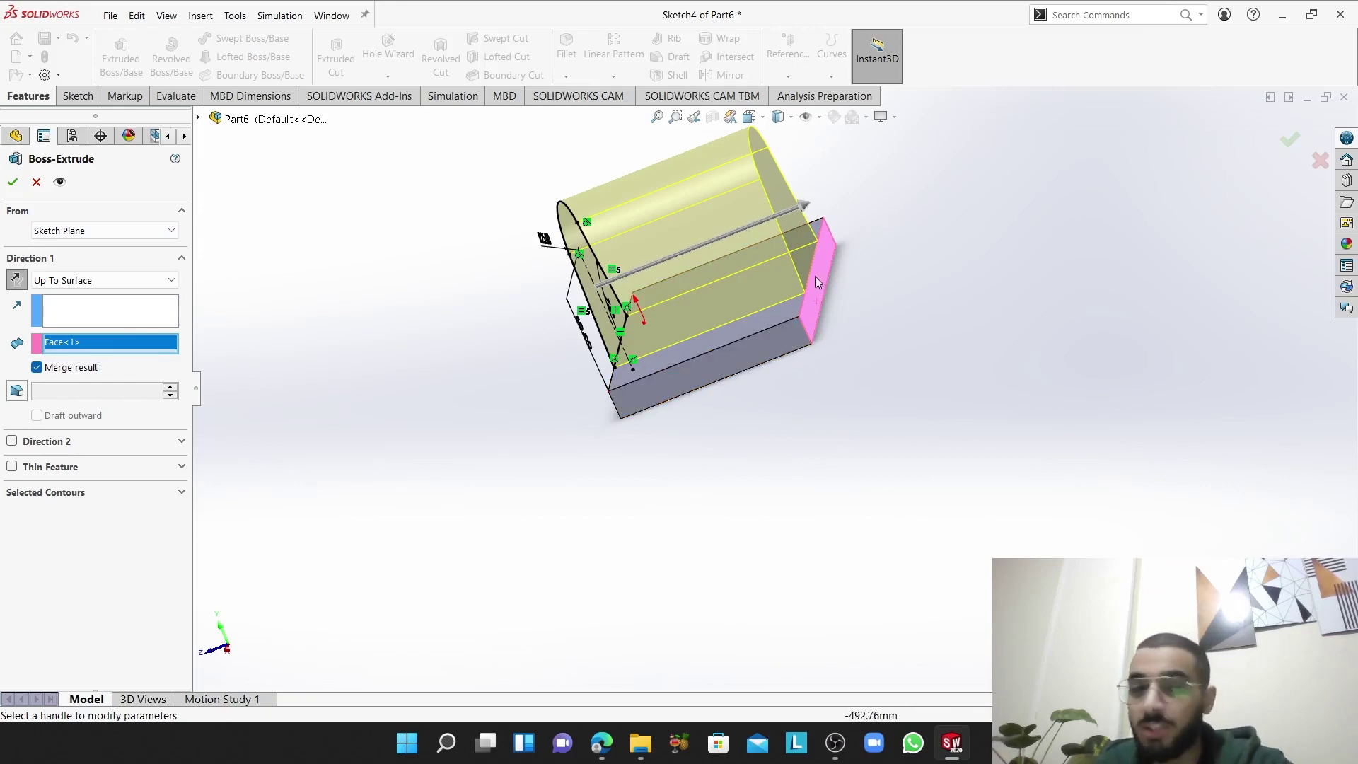
left_click(71, 280)
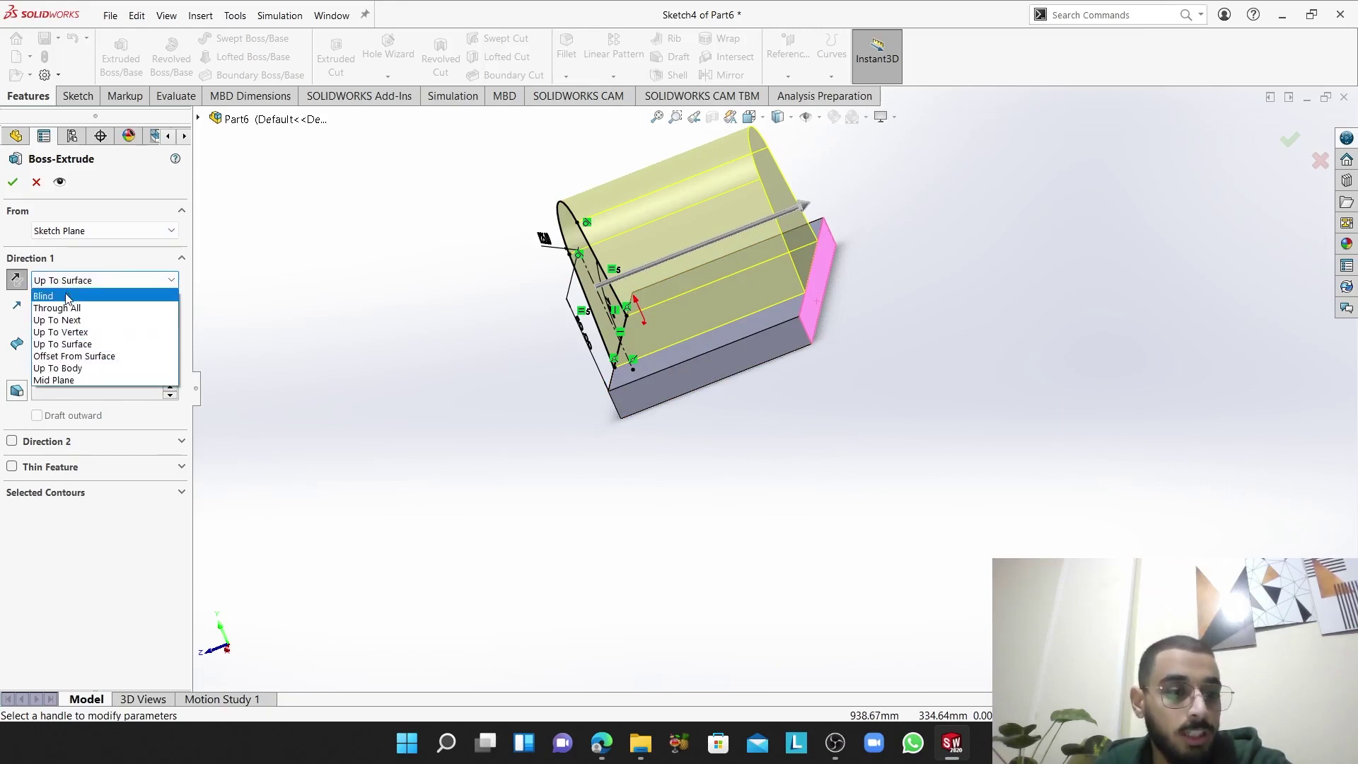
- Make the lug extrusion Blind 15.00mm and accept it as Boss-Extrude2
left_click(68, 294)
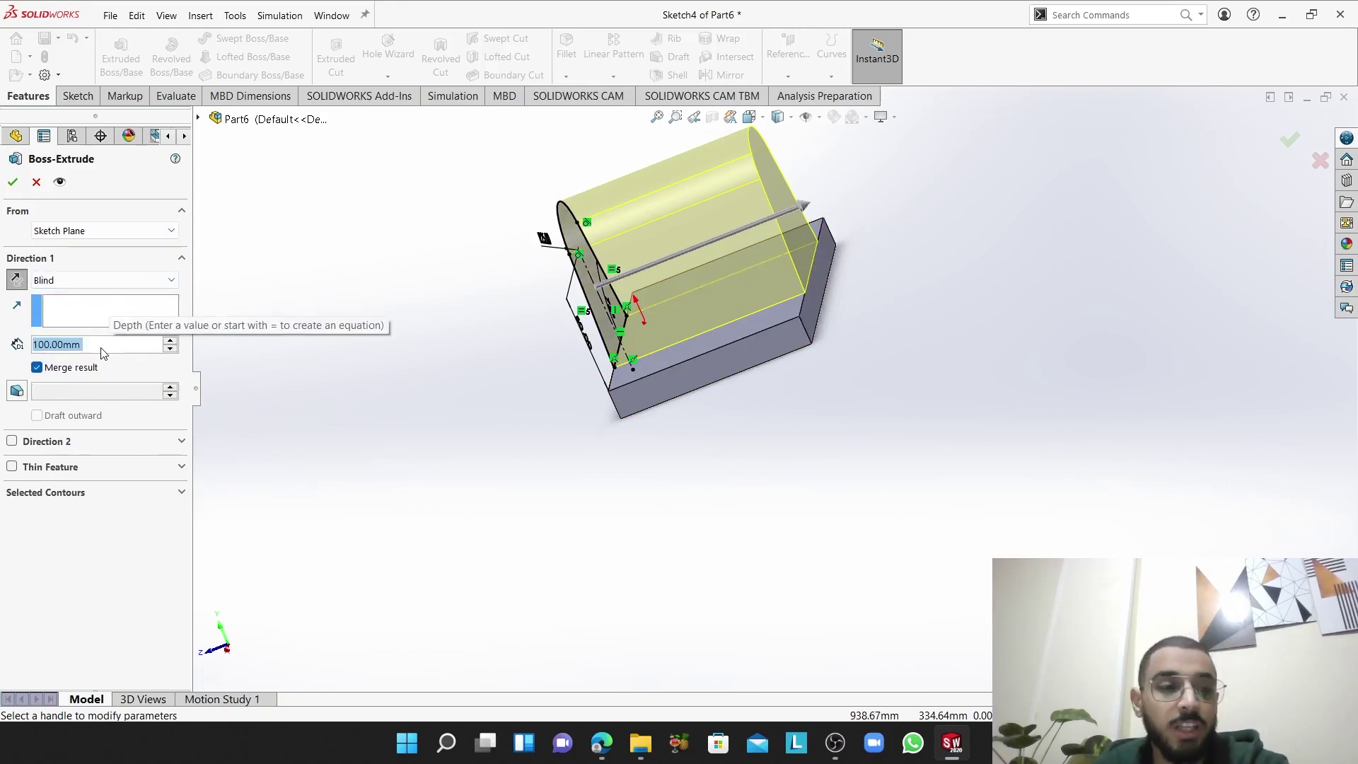
key("BackSpace")
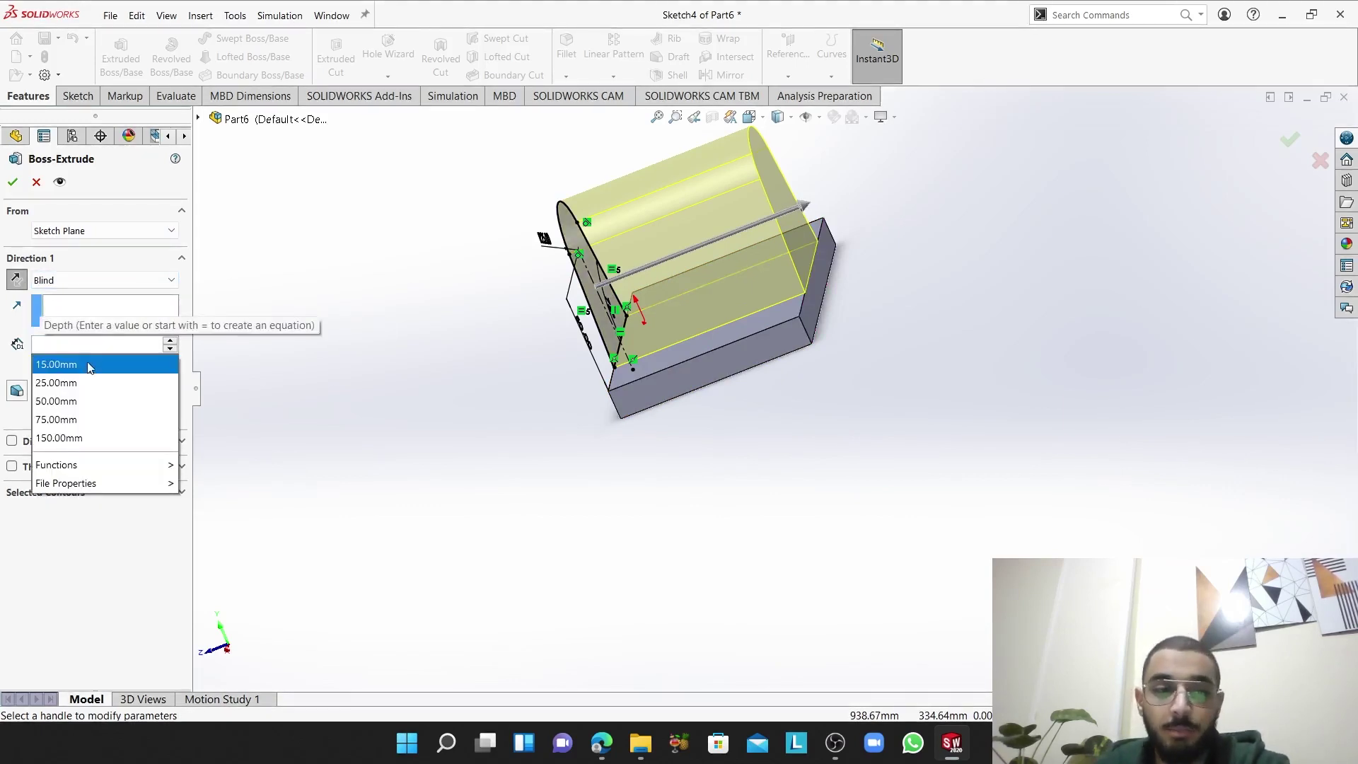
left_click(90, 365)
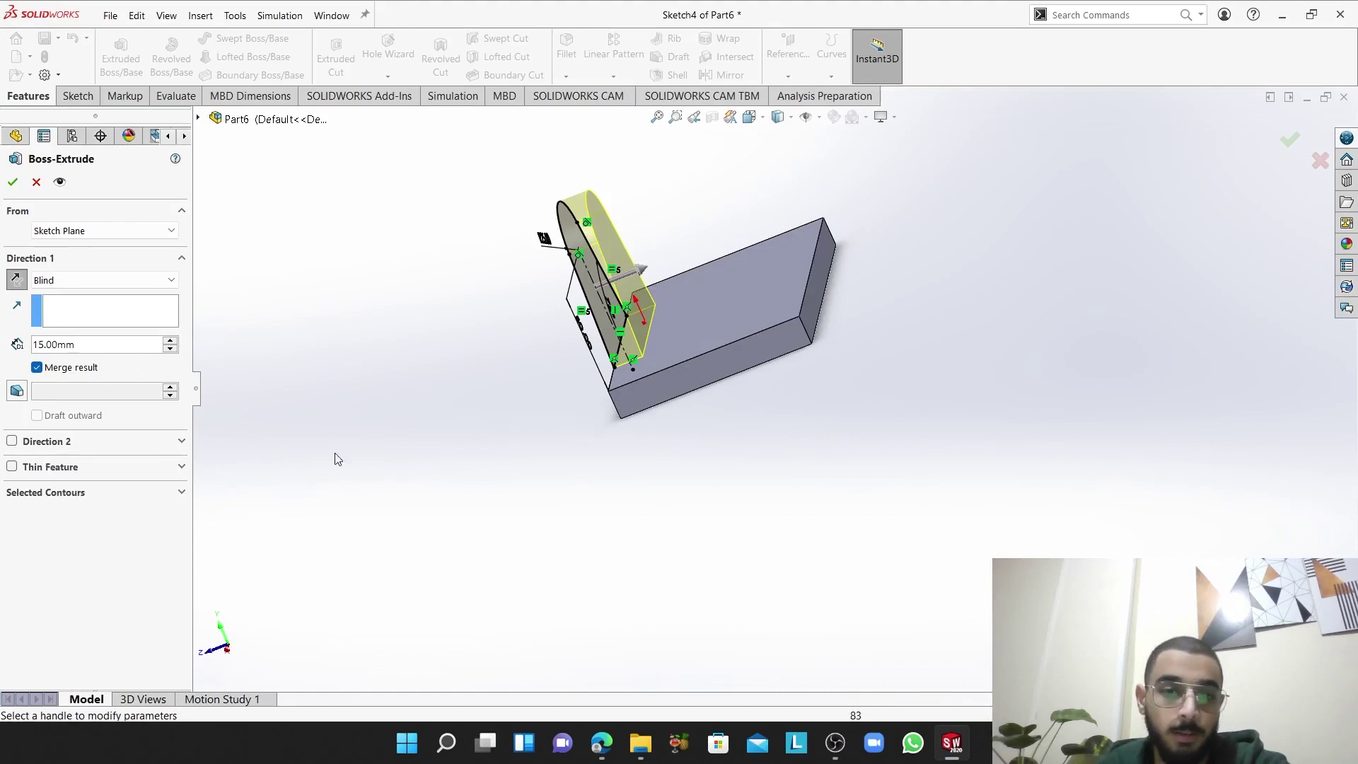
mouse_move(575, 389)
middle_mouse_down()
mouse_move(602, 320)
mouse_move(605, 341)
middle_mouse_up()
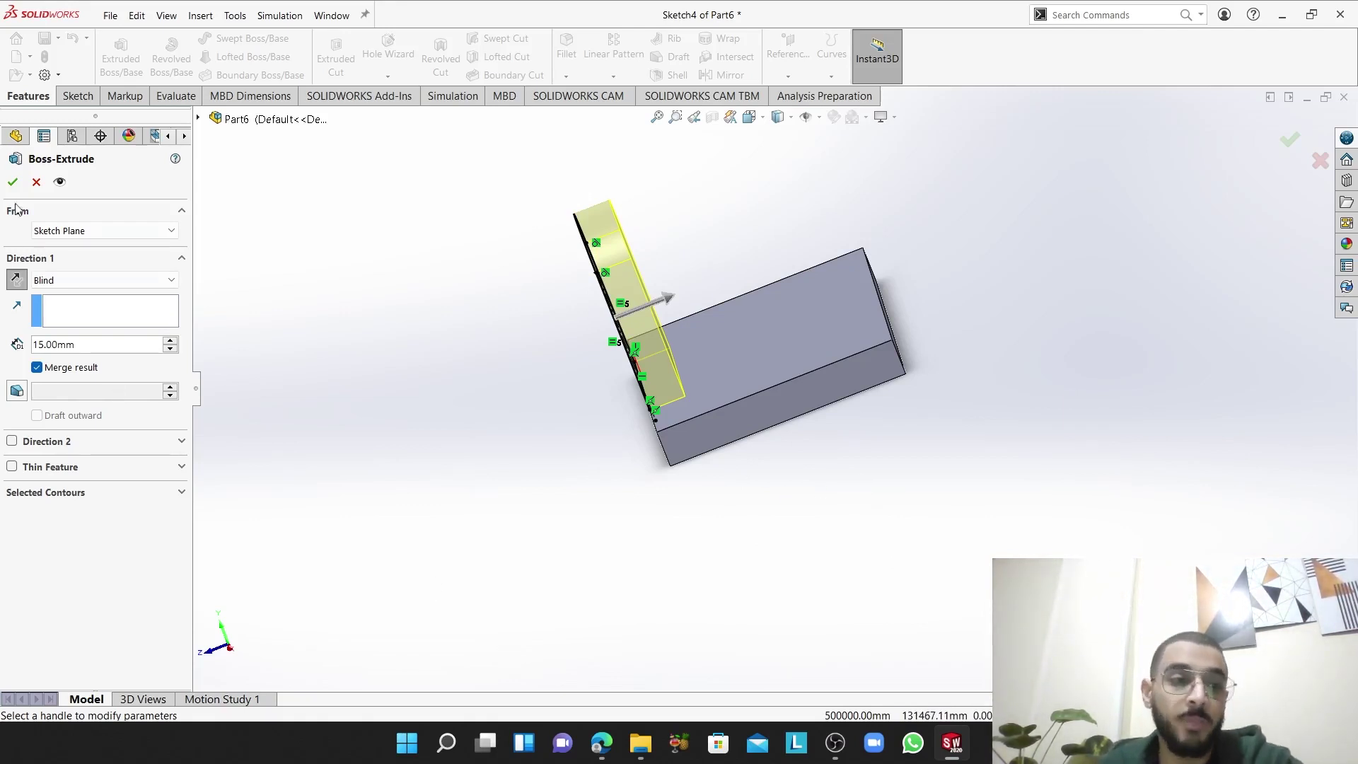
left_click(12, 182)
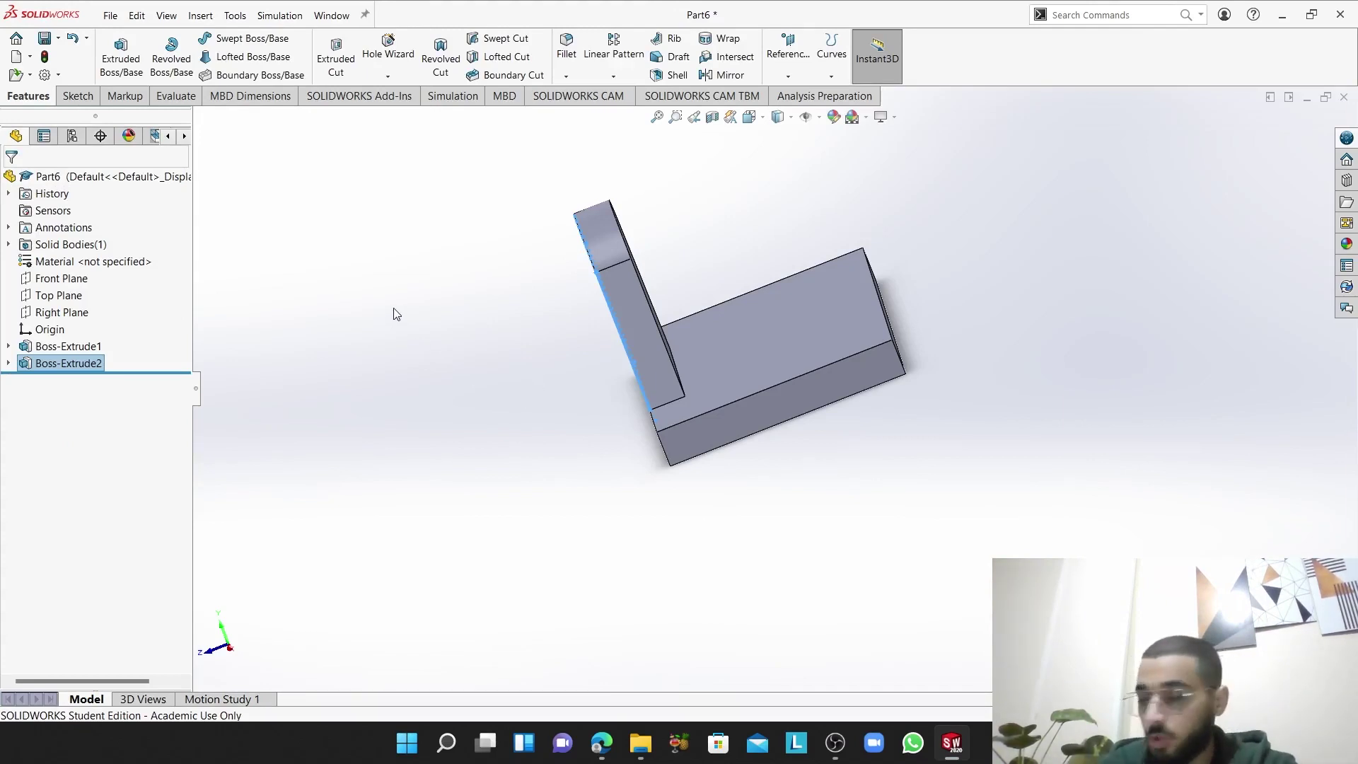
- View Part6 from the Front and select the base to show its 150.00 and 15.00 dimensions
middle_click_drag(393, 308, 503, 301)
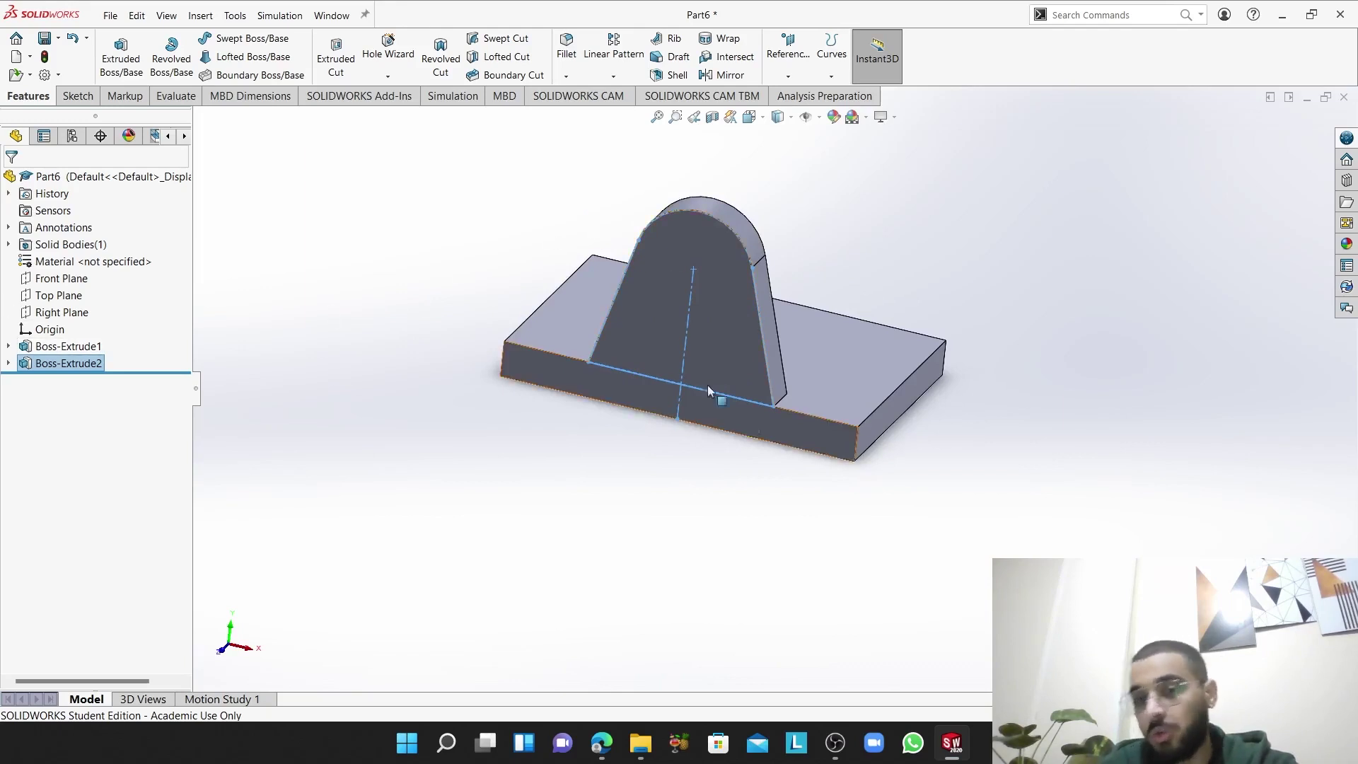
mouse_move(707, 384)
middle_mouse_down()
mouse_move(1043, 455)
mouse_move(1067, 397)
middle_mouse_up()
mouse_move(437, 453)
middle_mouse_down()
mouse_move(421, 449)
mouse_move(434, 339)
mouse_move(398, 294)
mouse_move(497, 341)
middle_mouse_up()
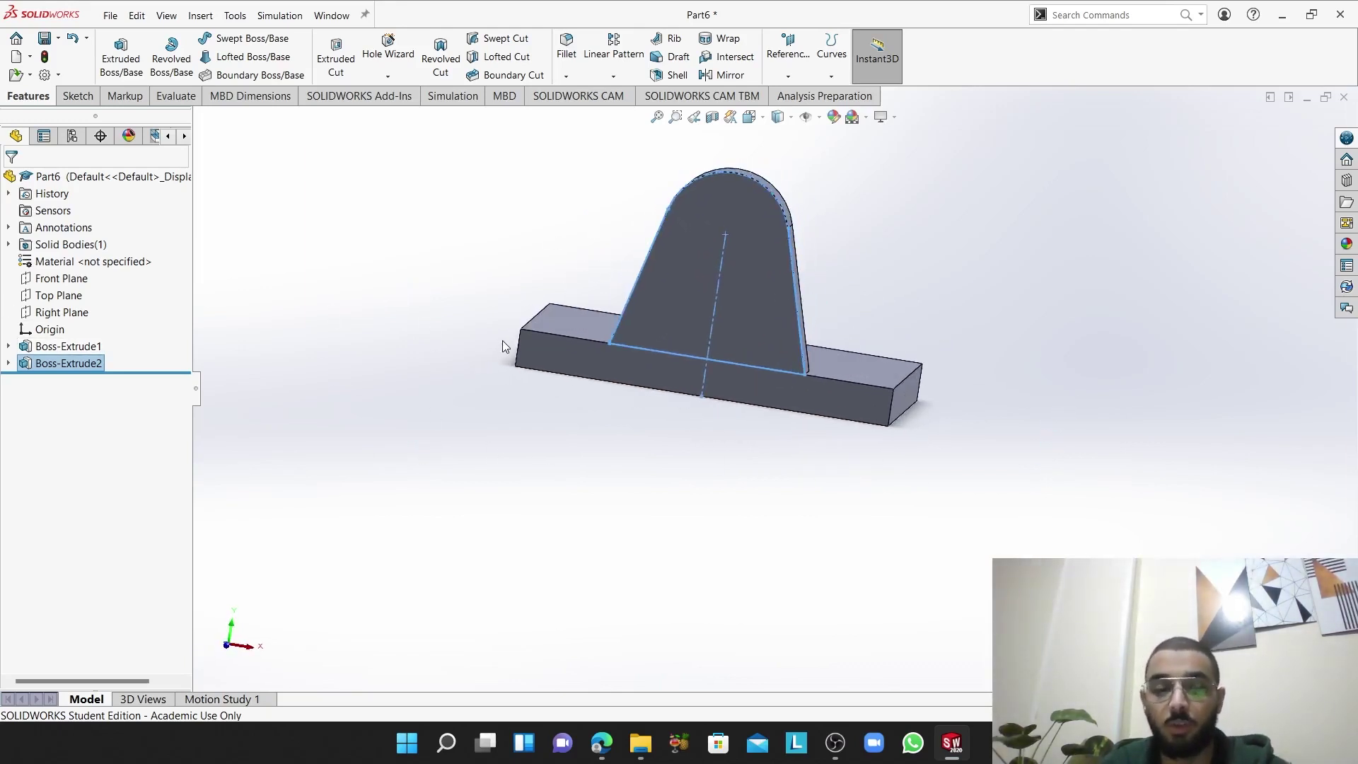
key("space")
left_click(516, 360)
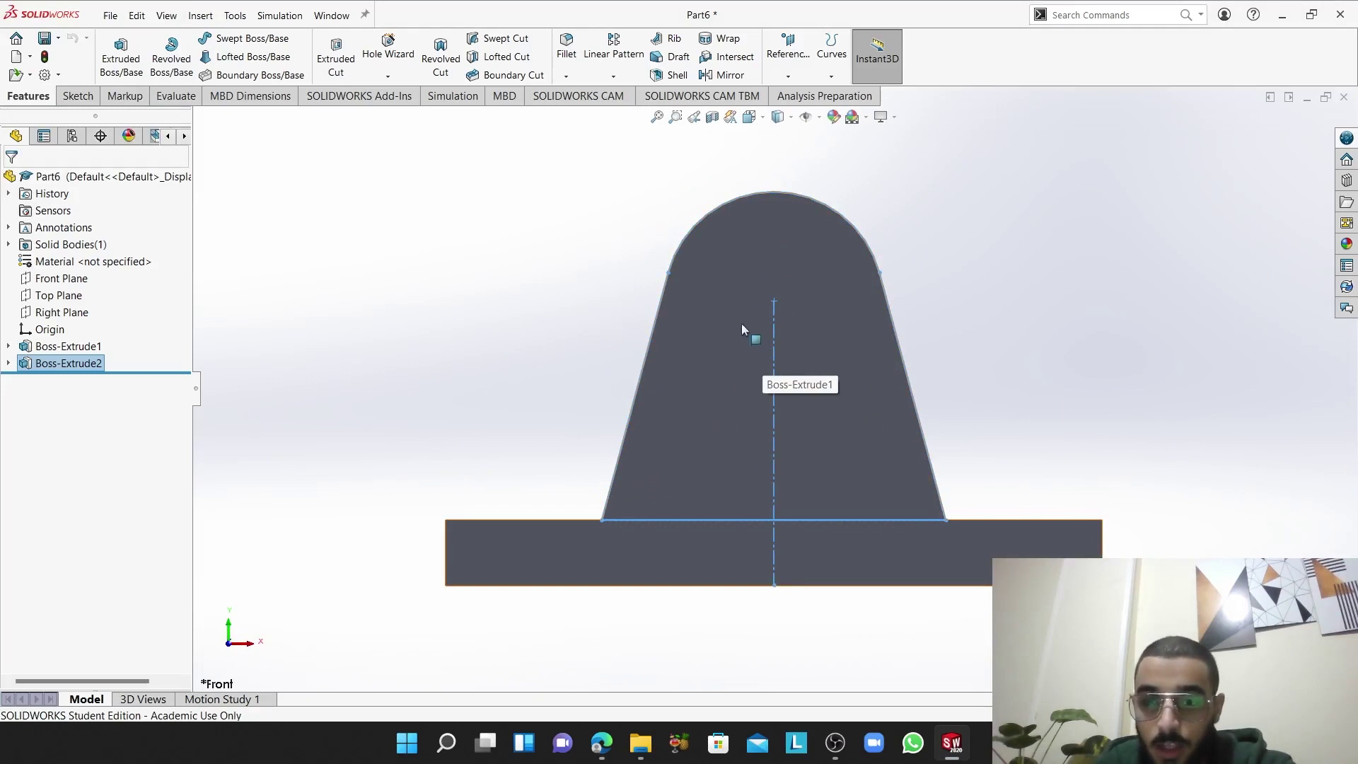
left_click(741, 252)
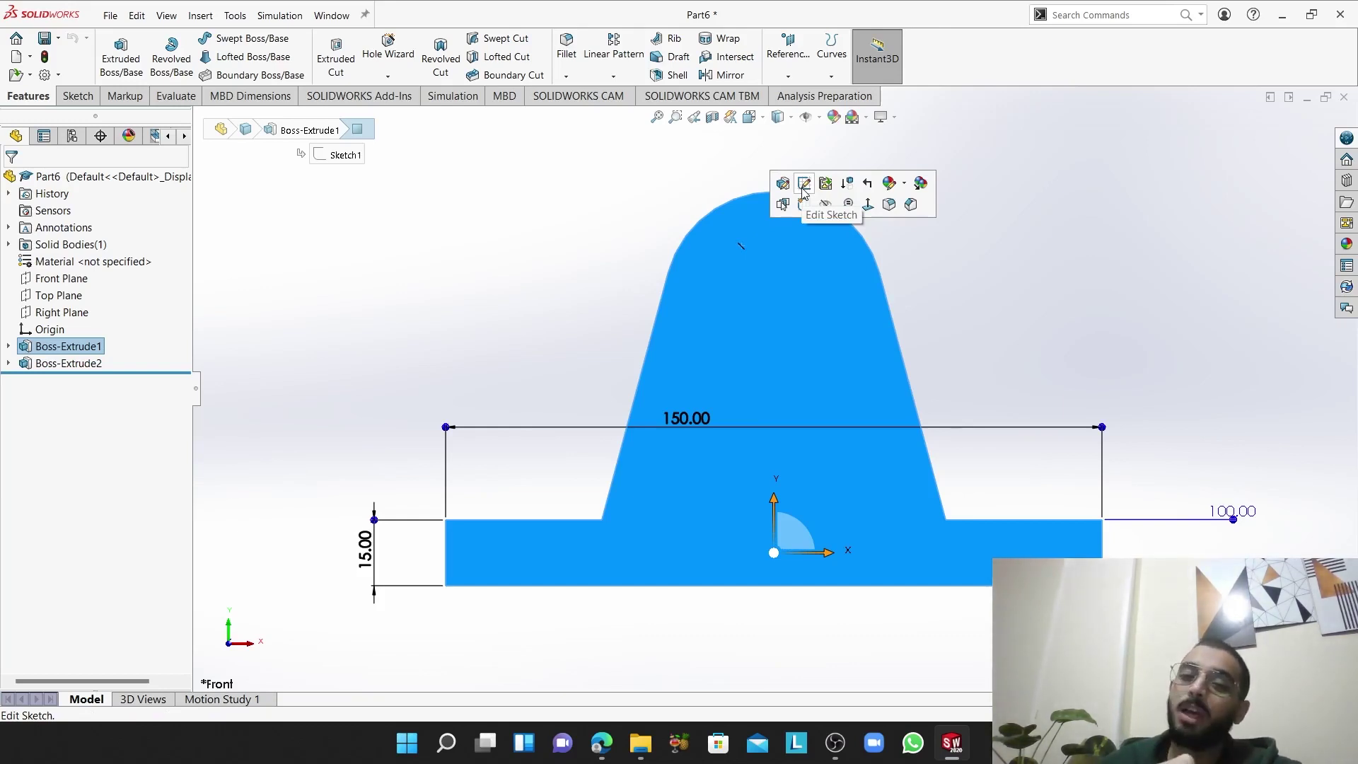
left_click(804, 184)
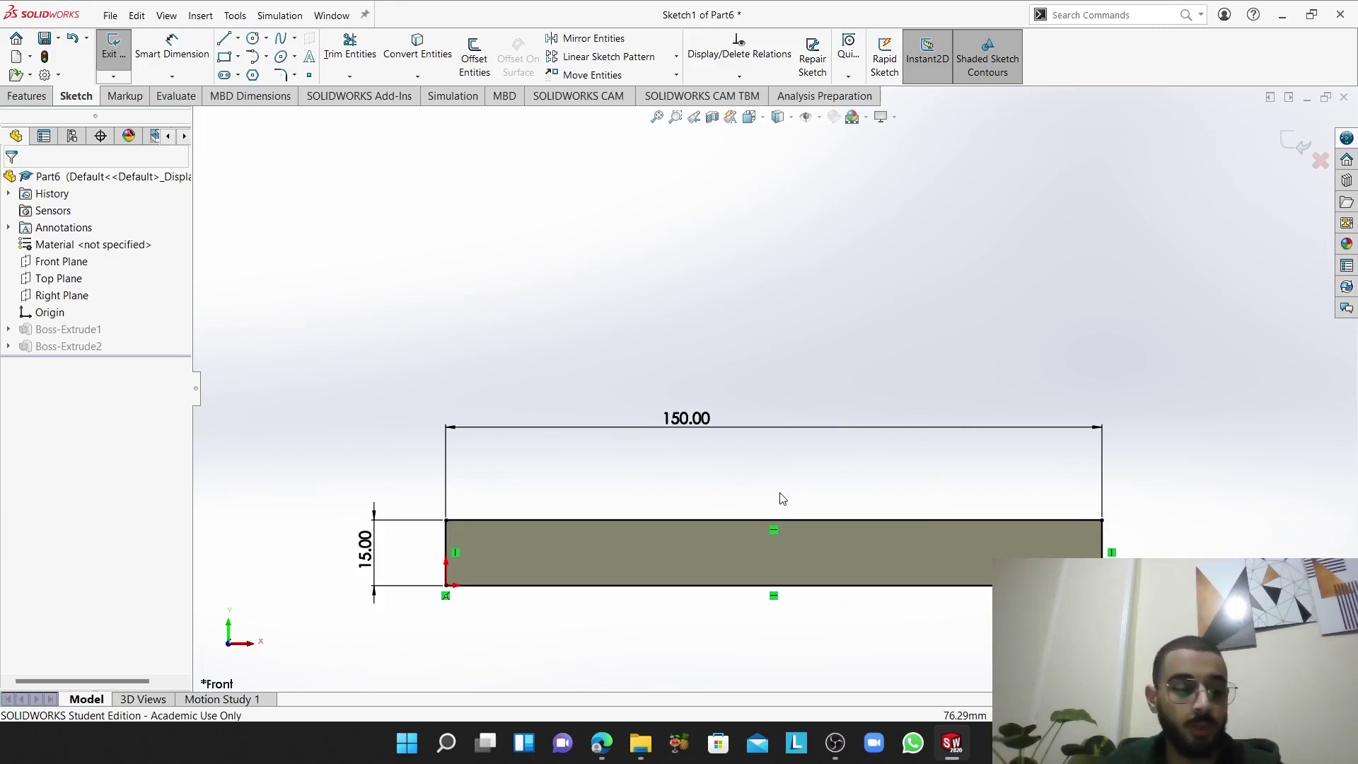
mouse_move(788, 455)
middle_mouse_down()
mouse_move(1022, 434)
mouse_move(642, 459)
middle_mouse_up()
middle_click_drag(790, 450, 816, 482)
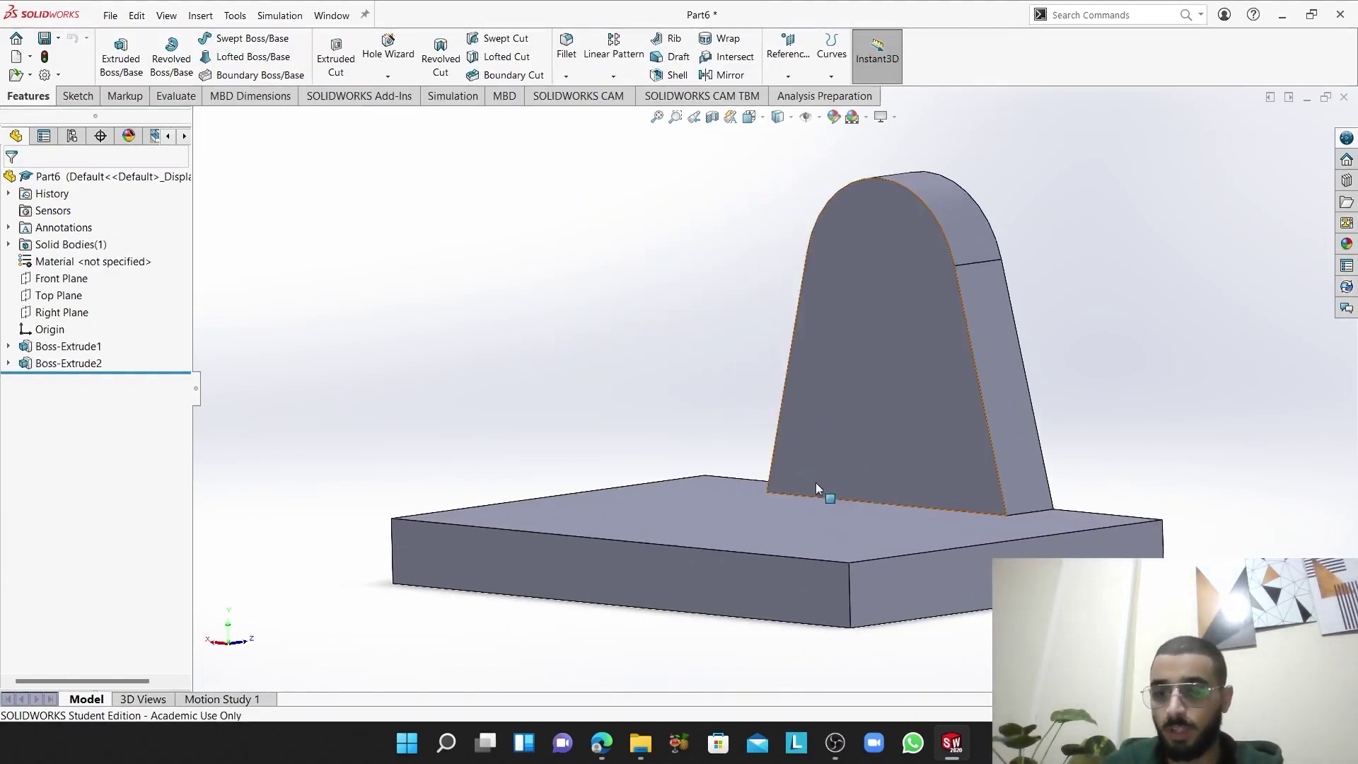
left_click(922, 316)
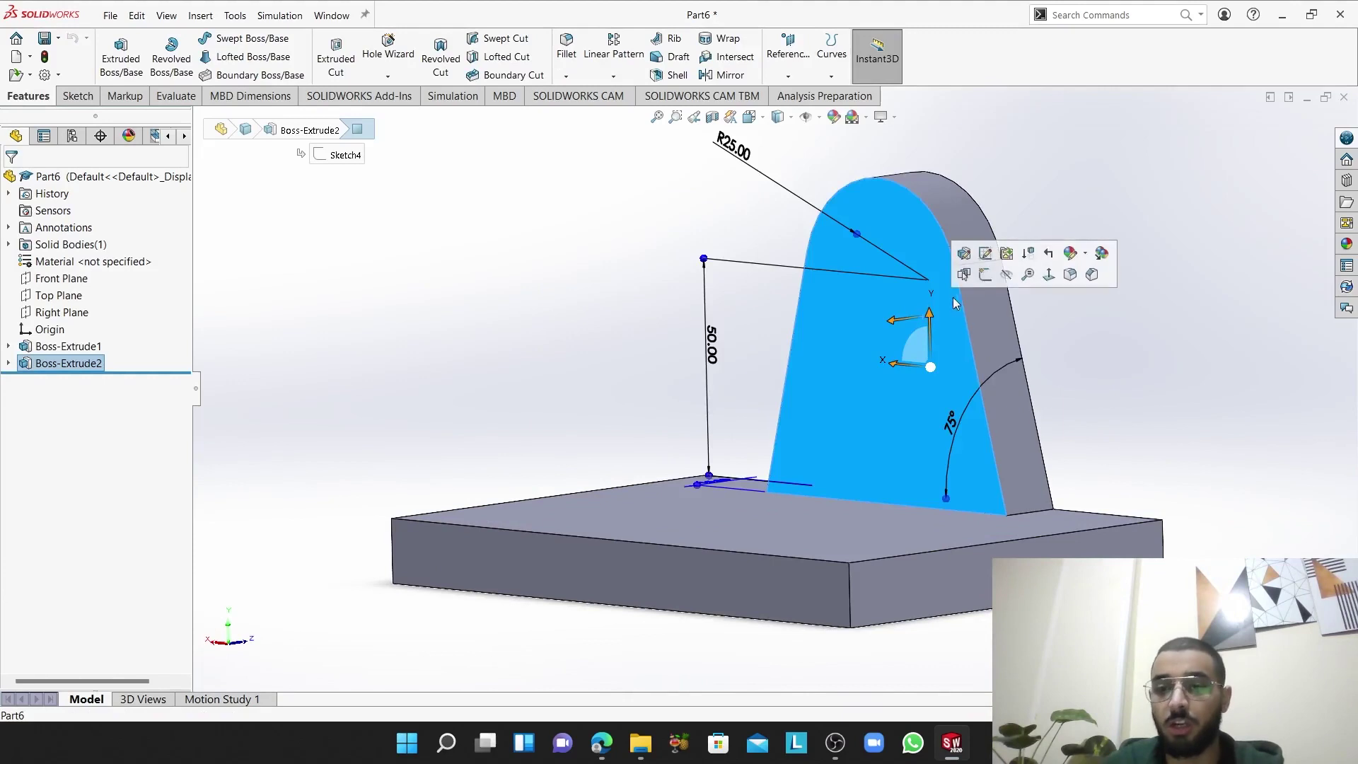
left_click(986, 253)
middle_click_drag(551, 297, 608, 303)
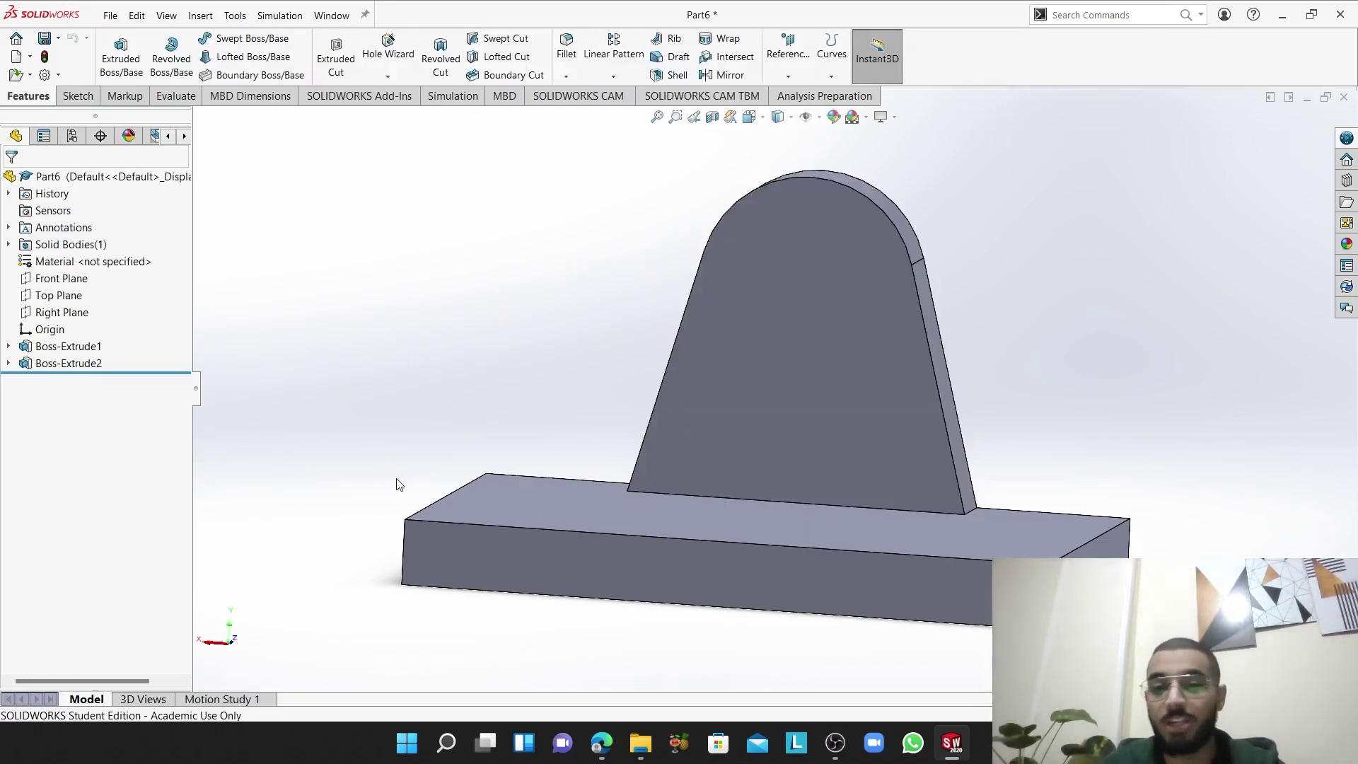
key("space")
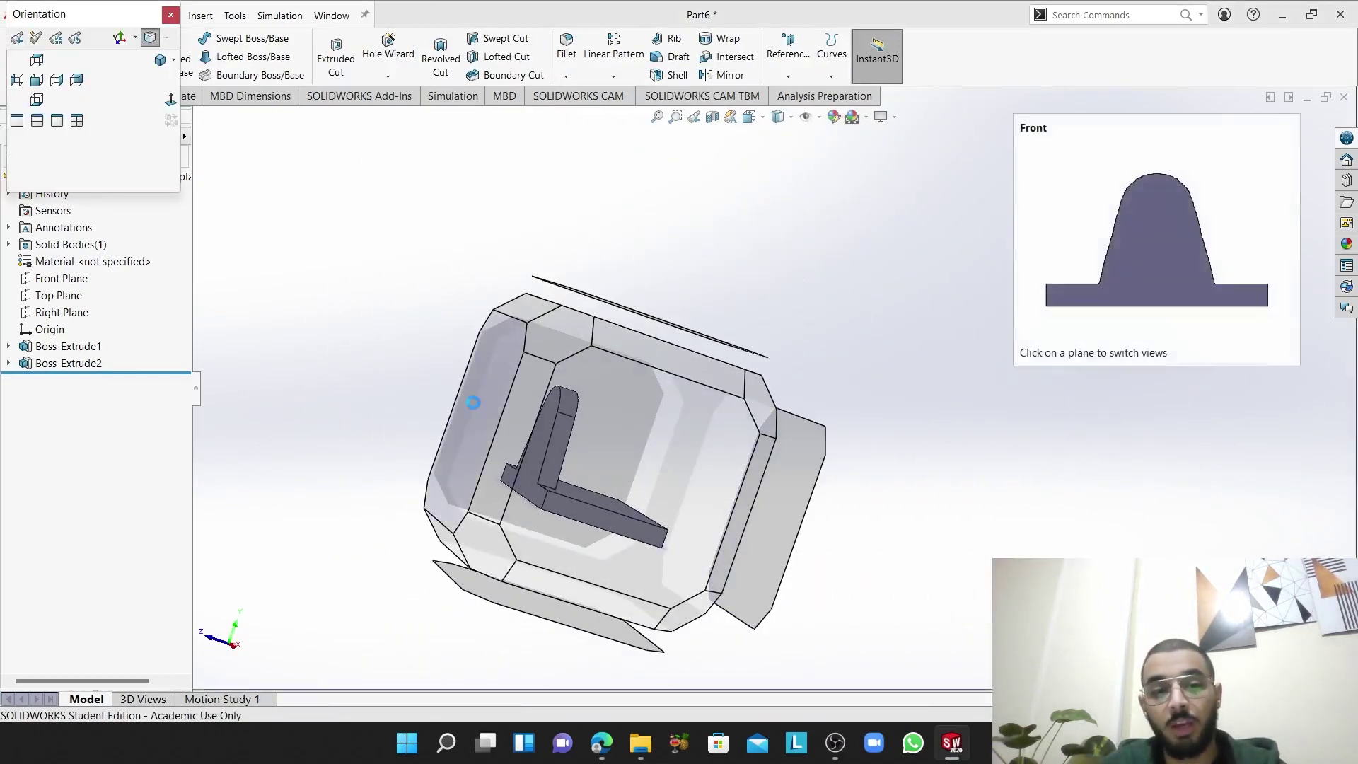
- Start a new sketch on the bracket's front face in Front view, briefly trying the Circle tool
key("ctrl+1")
right_click(754, 375)
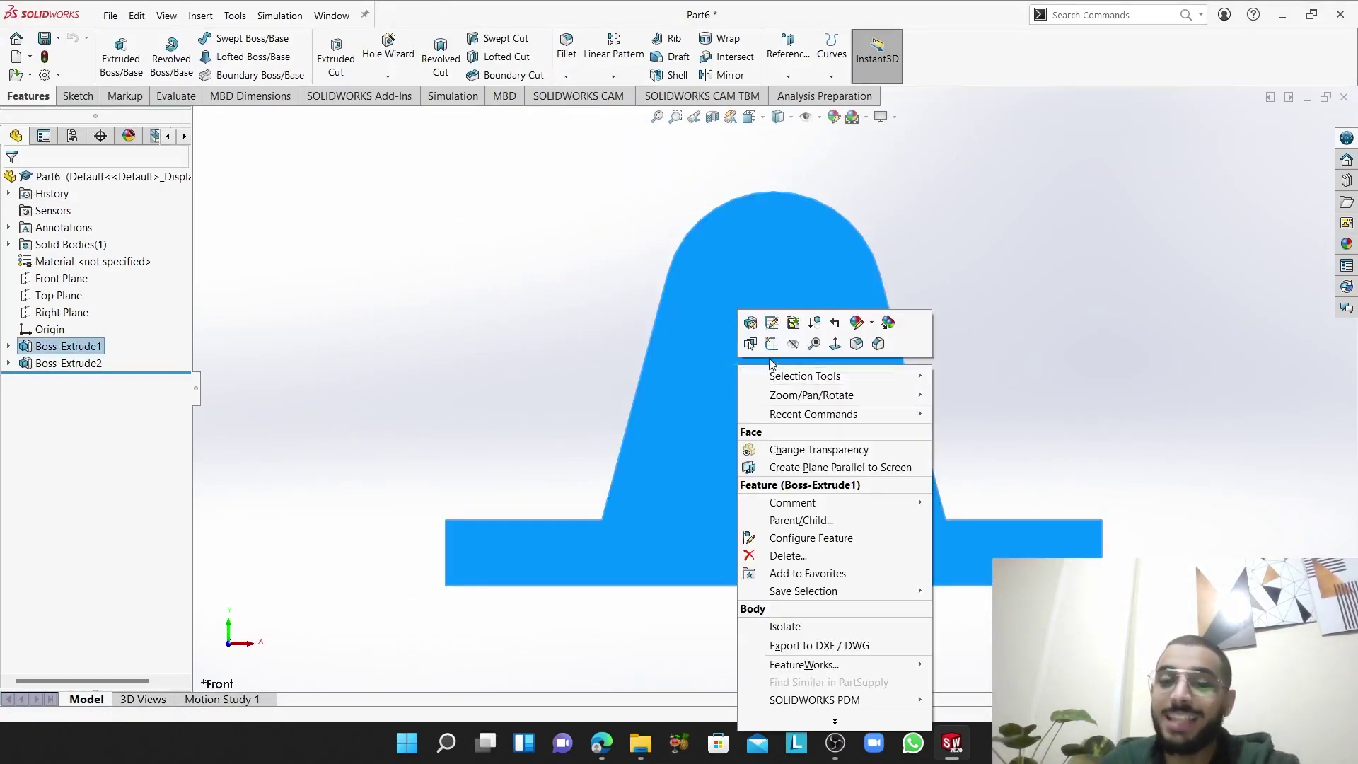
left_click(770, 345)
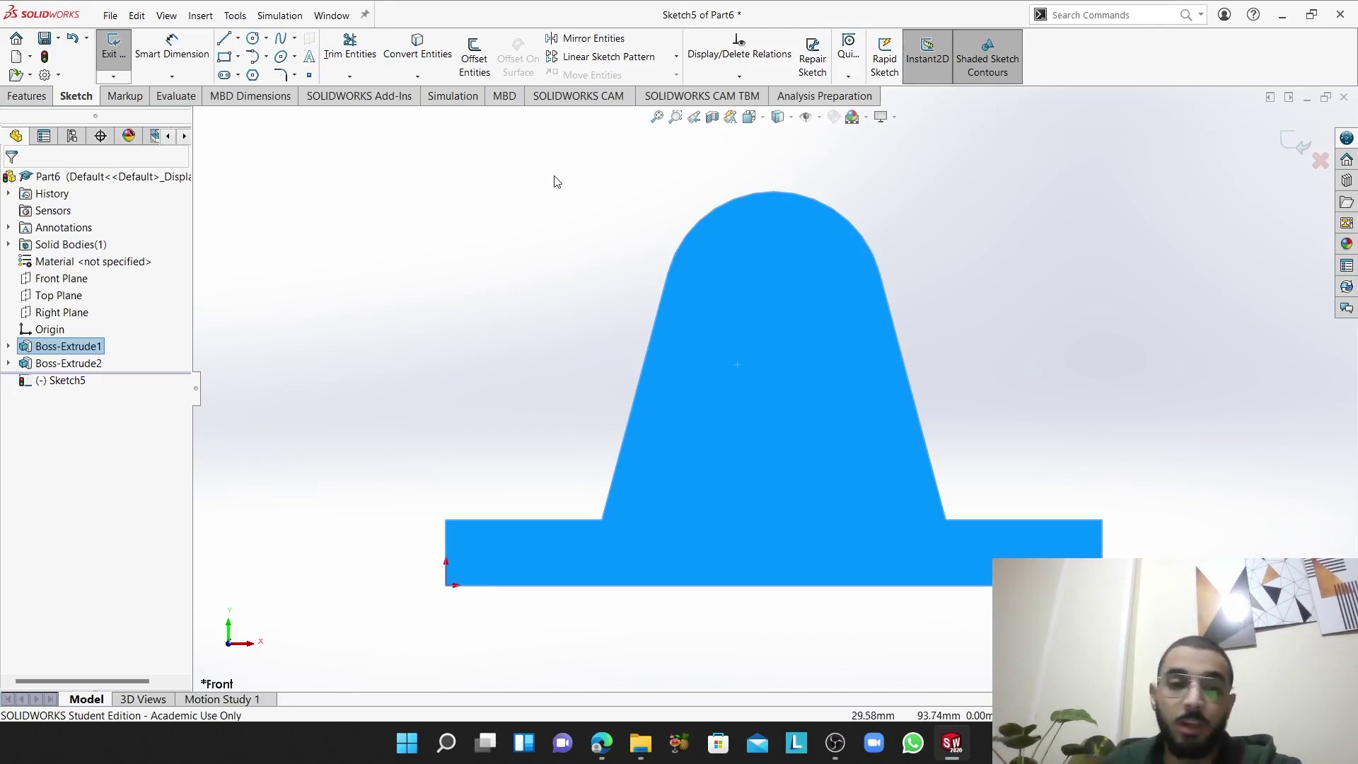
key("c")
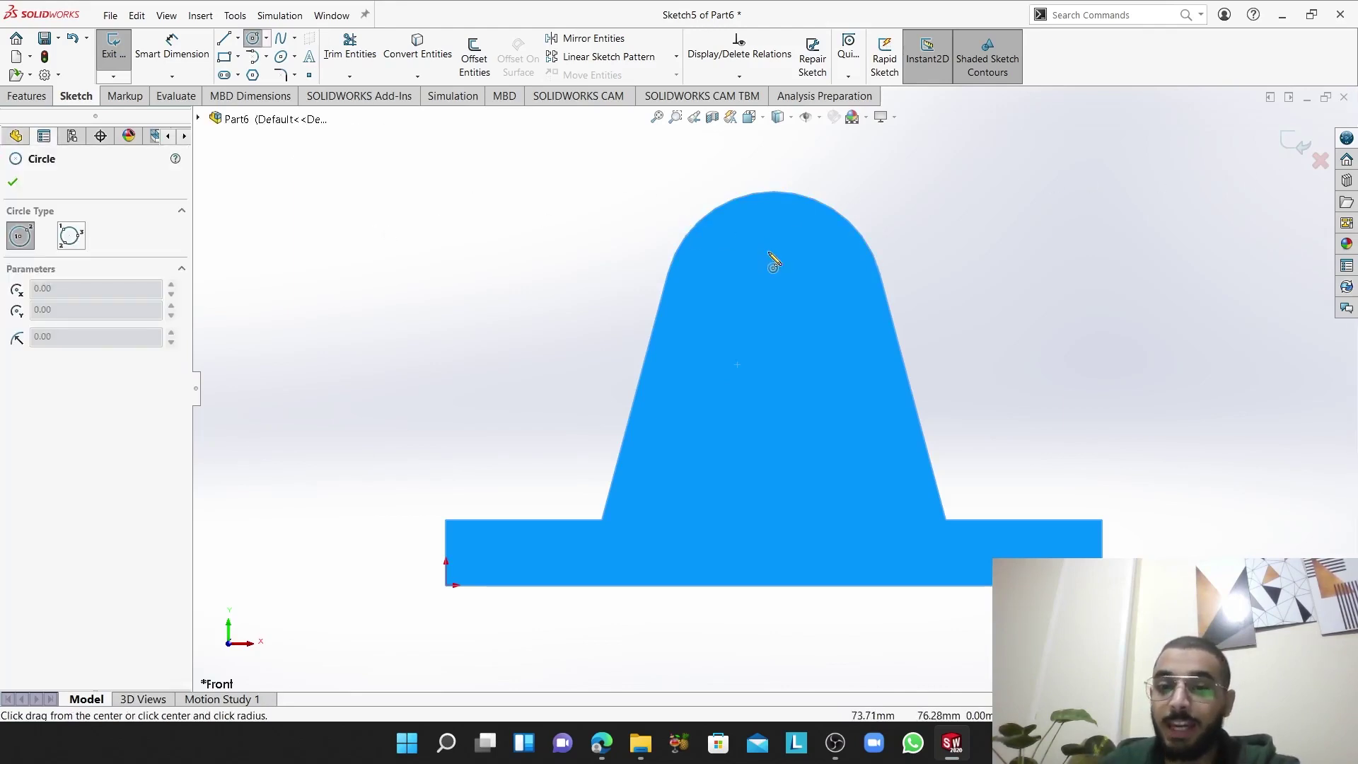
right_click(406, 274)
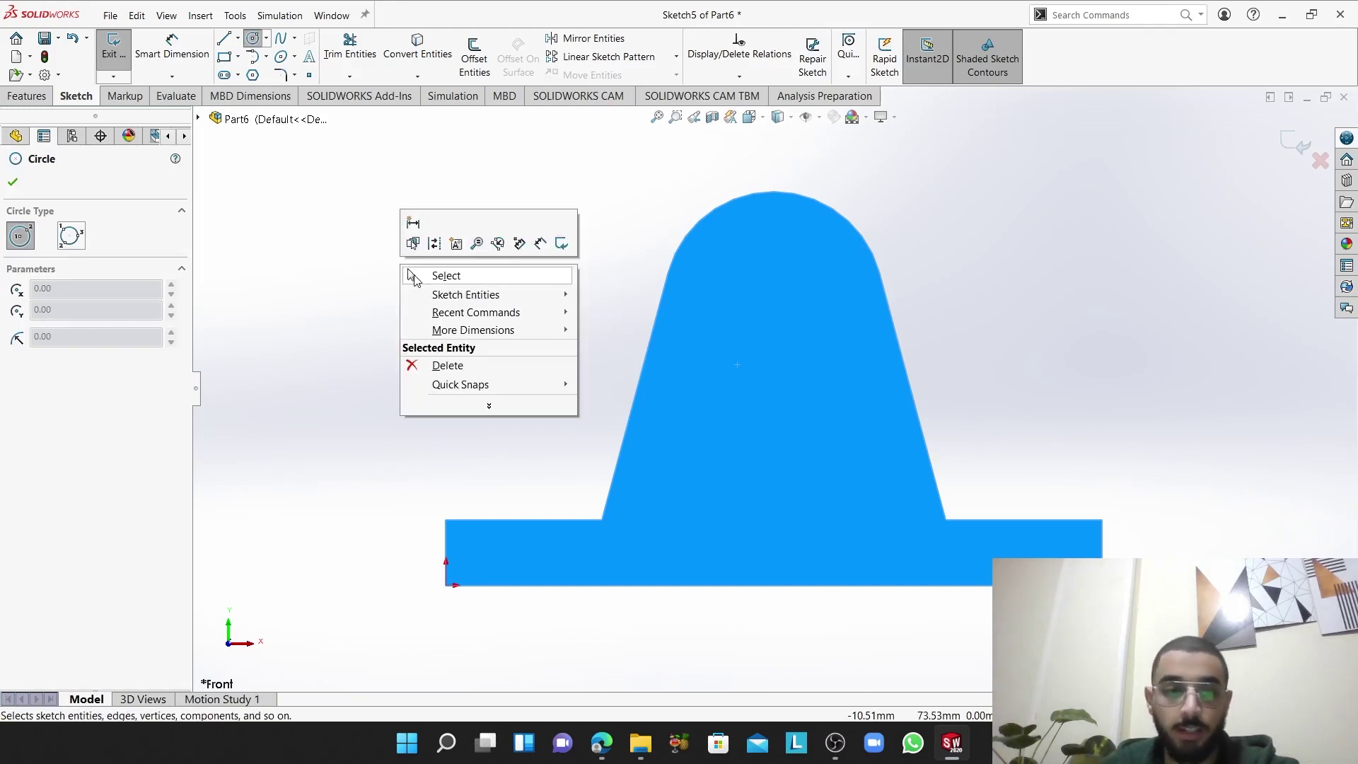
left_click(446, 276)
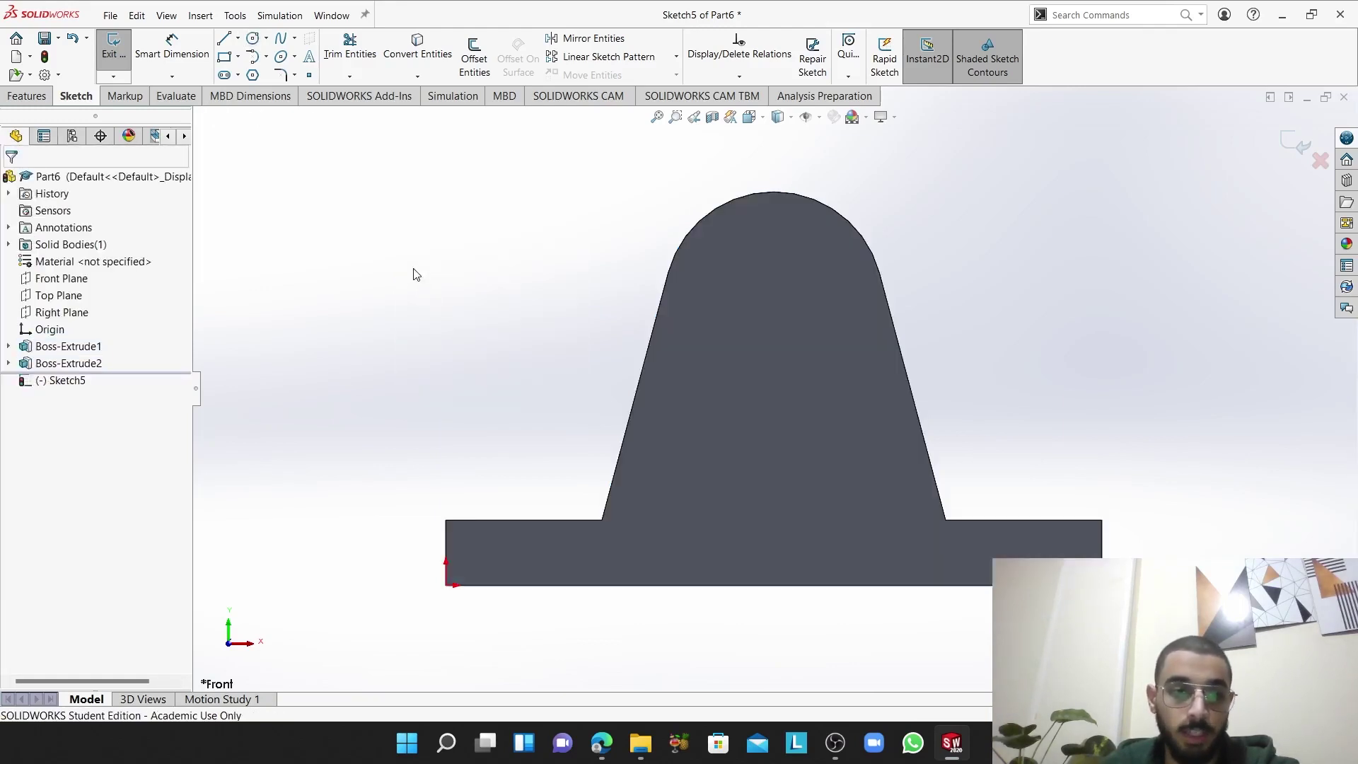
- Glance at the View Manipulation part, then return to Sketch5 of Part6
left_click(332, 15)
left_click(380, 174)
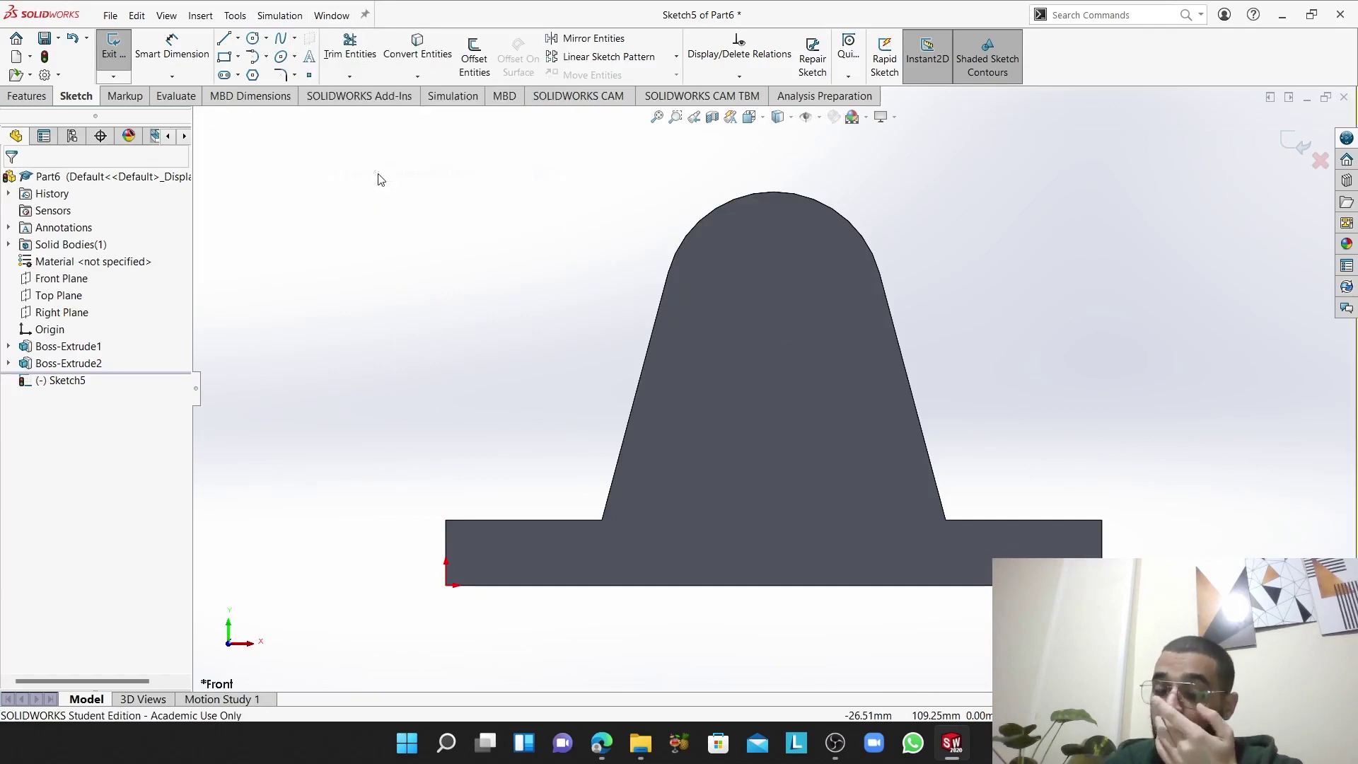
mouse_move(495, 403)
middle_mouse_down()
mouse_move(528, 385)
mouse_move(692, 402)
middle_mouse_up()
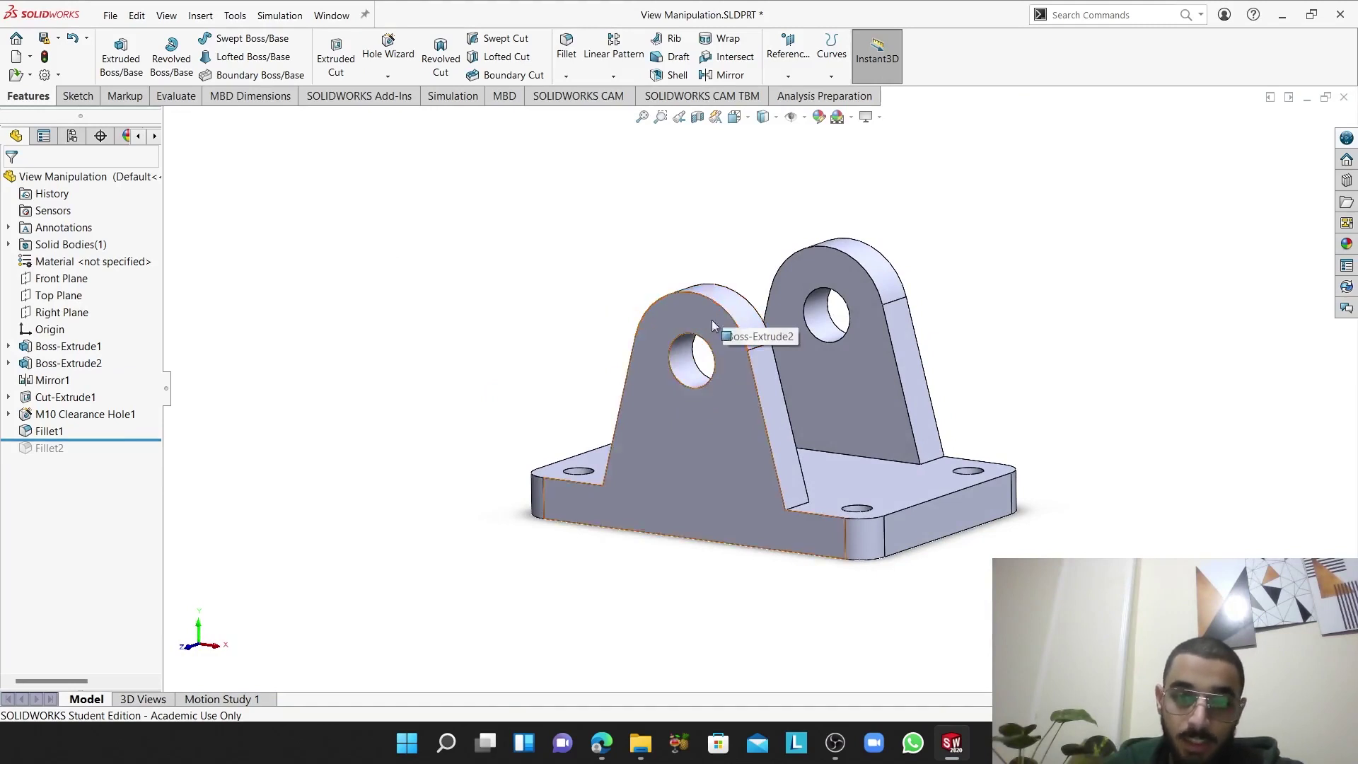
left_click(326, 20)
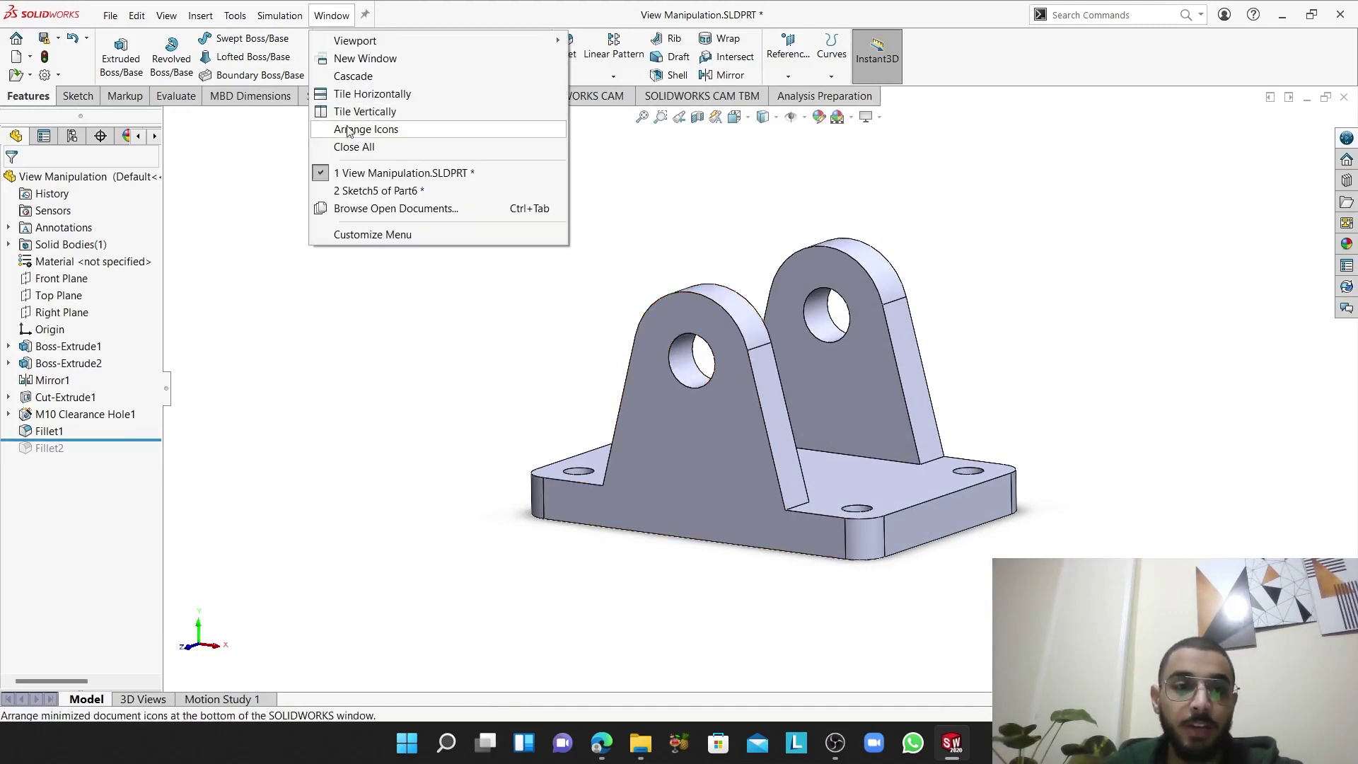
left_click(379, 190)
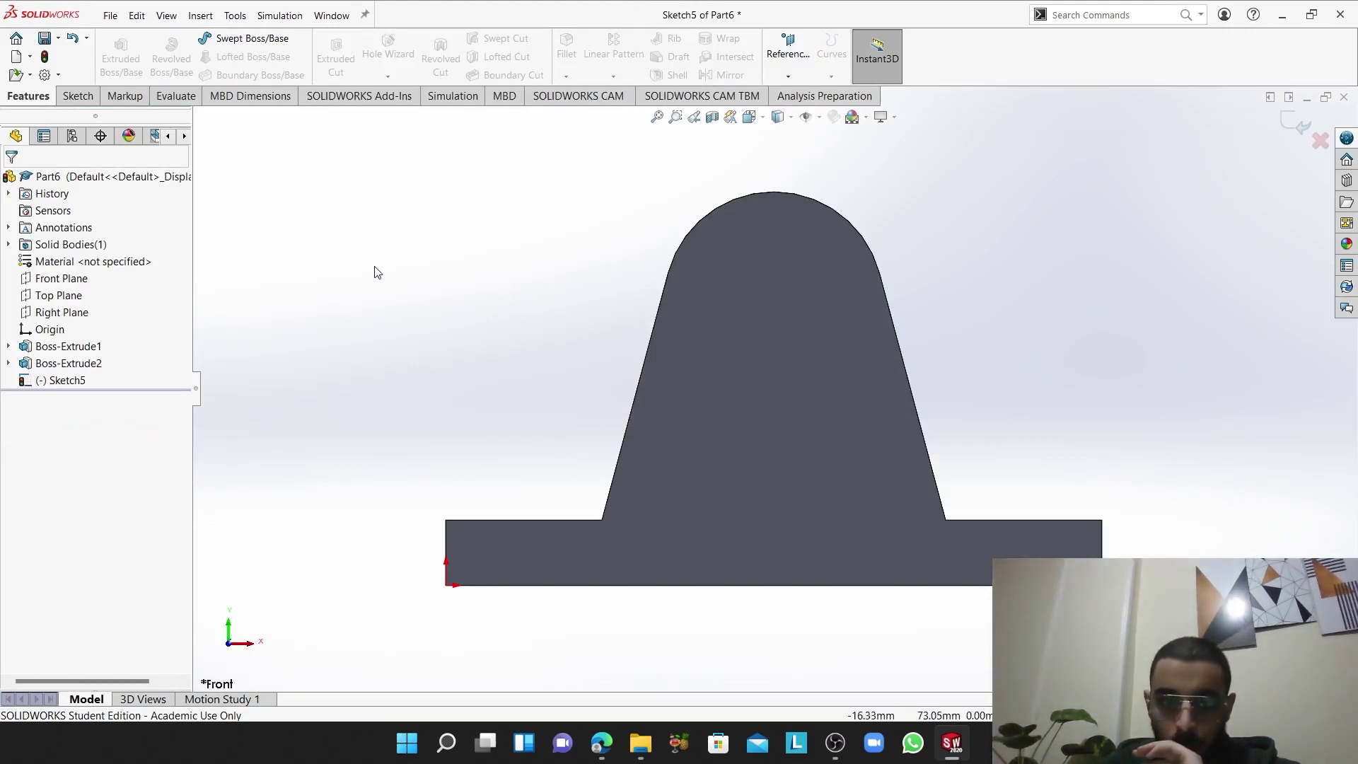
- Draw a circle of radius about 11.93 centred in the lug's rounded top, nudging it upward
key("c")
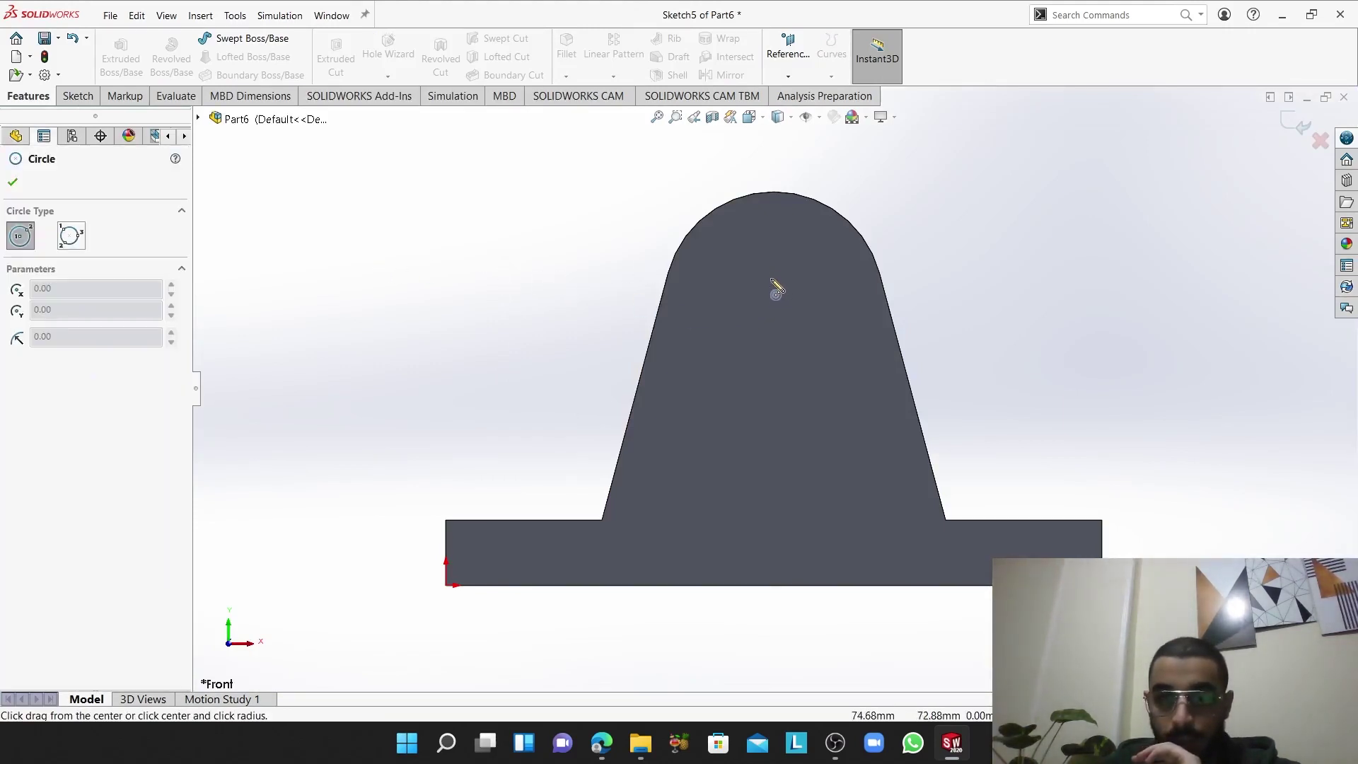
left_click(775, 308)
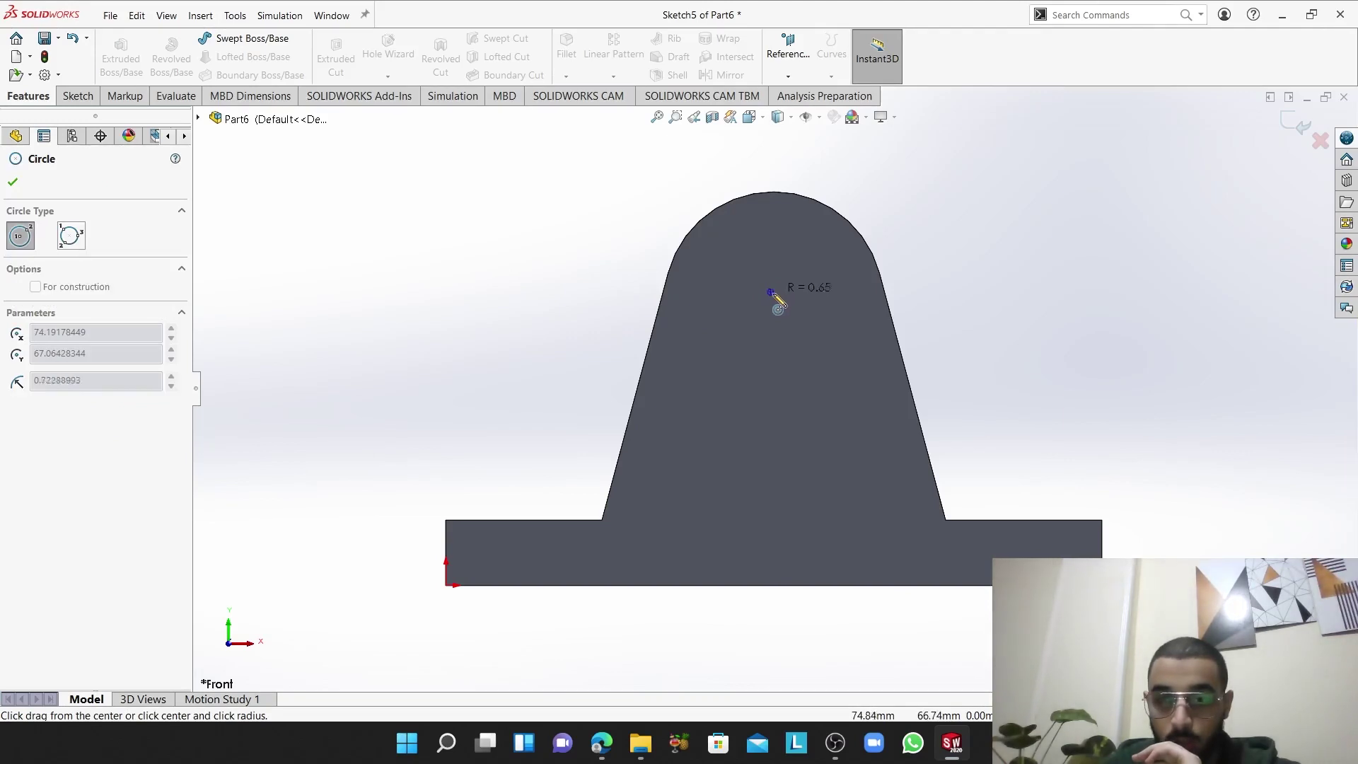
left_click(800, 340)
right_click(465, 284)
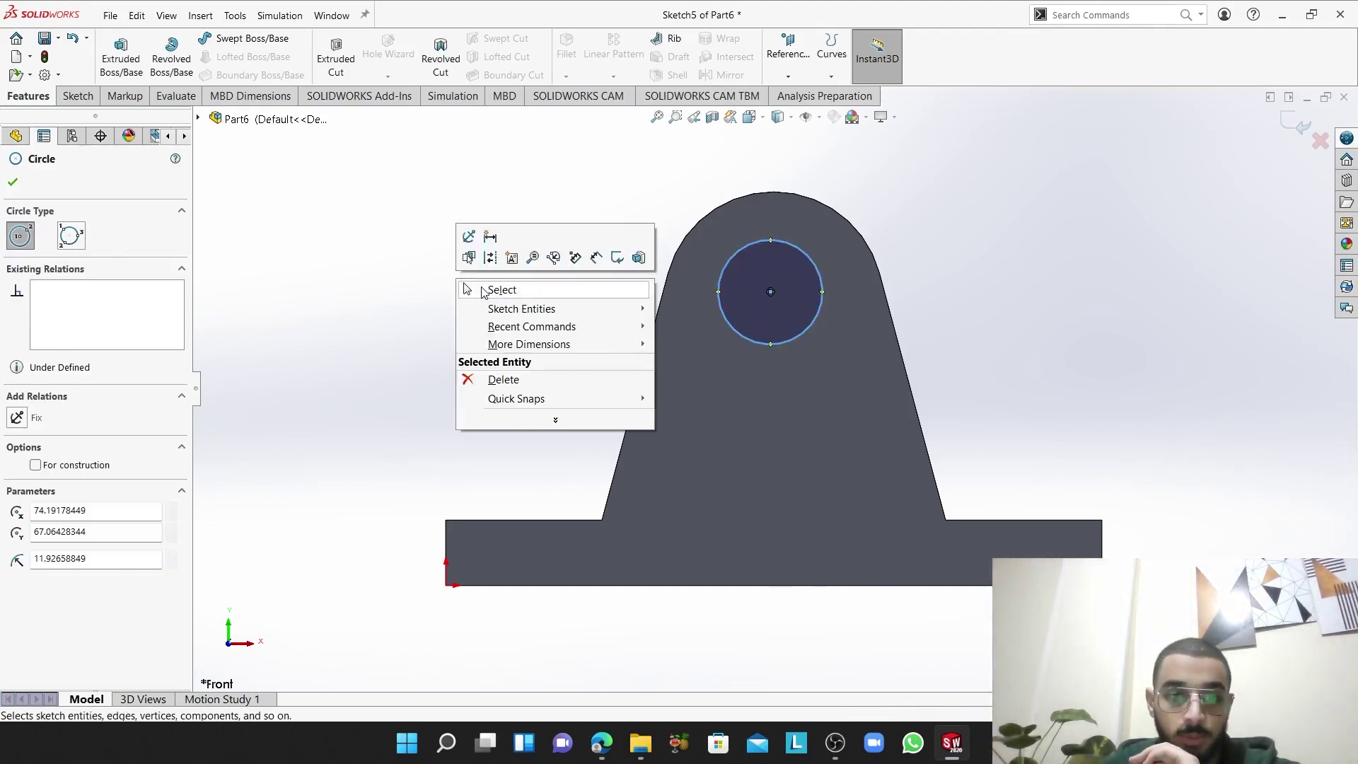
left_click(488, 291)
left_click_drag(774, 293, 769, 195)
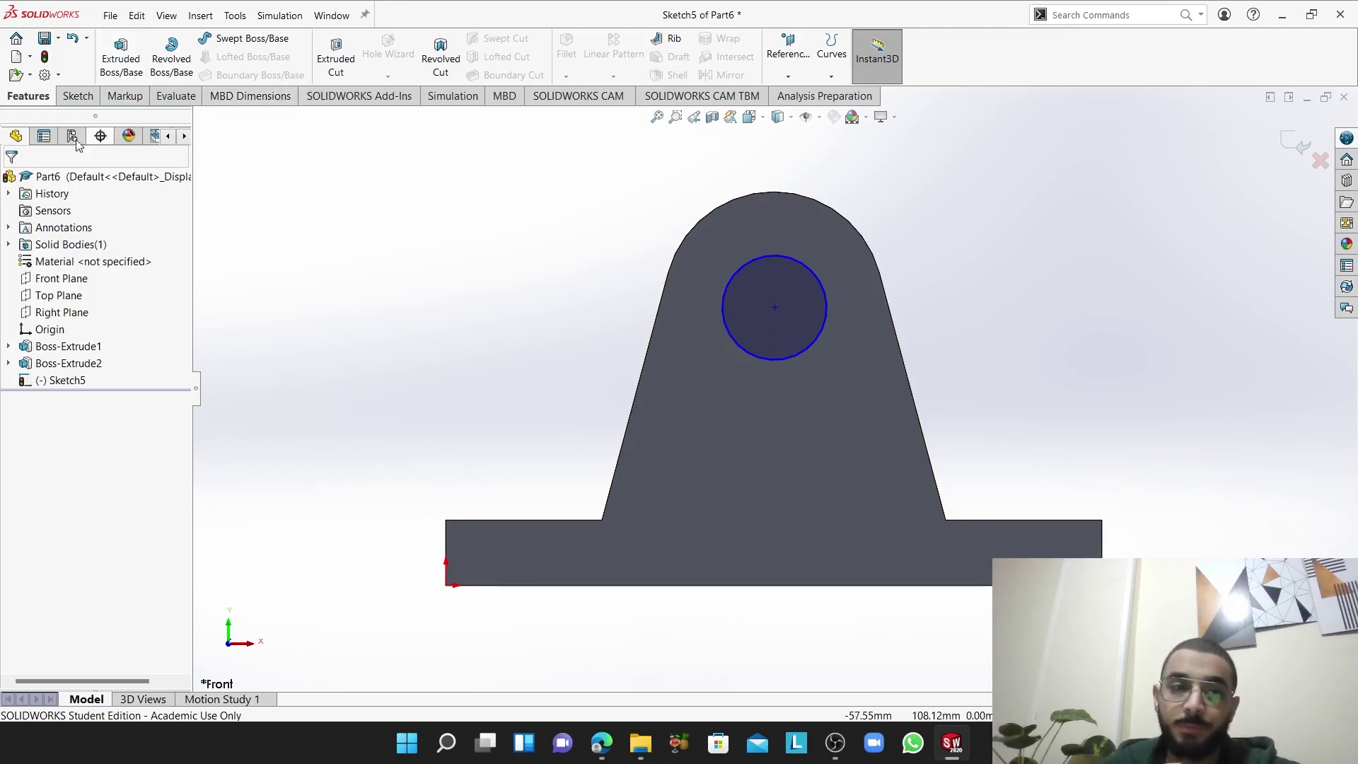
- Draw a construction centreline starting from the top of the lug's arc
left_click(74, 97)
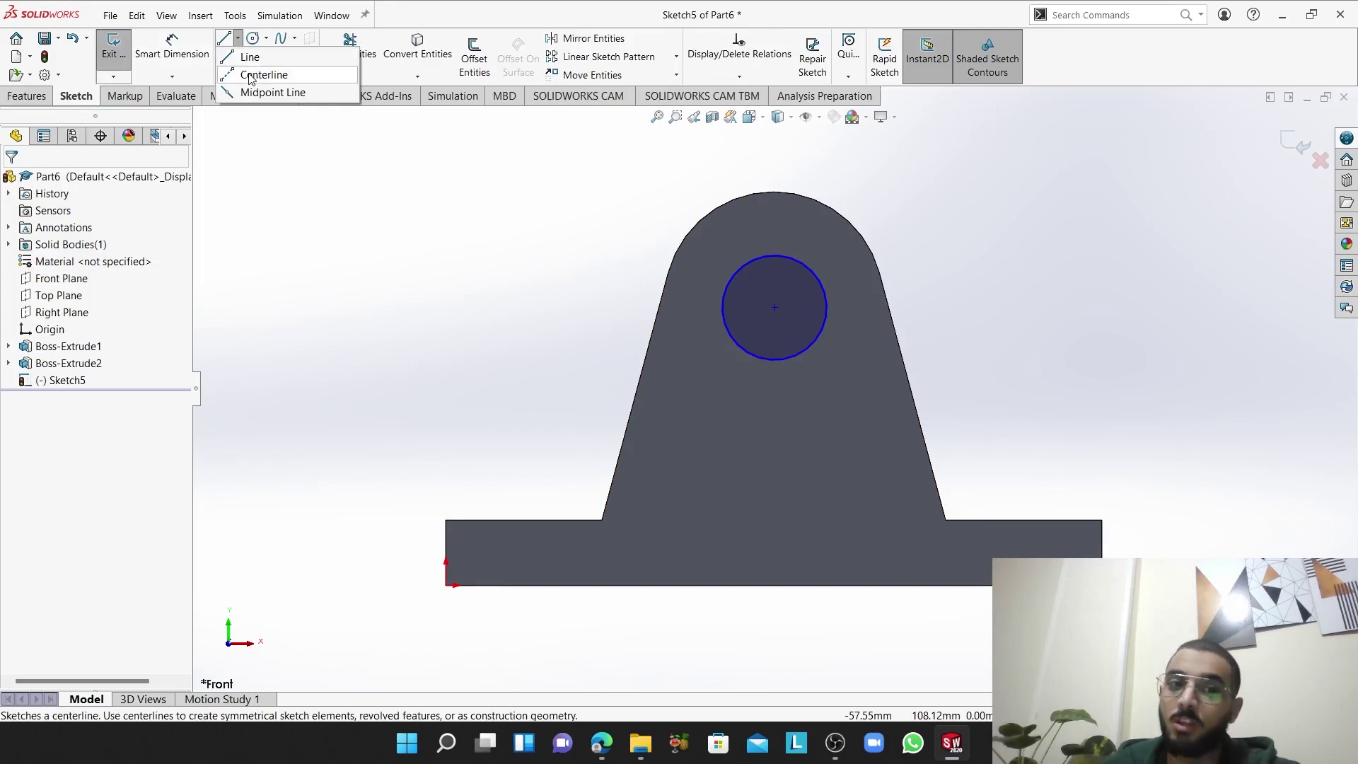
left_click(252, 75)
scroll(787, 205, "down", 1)
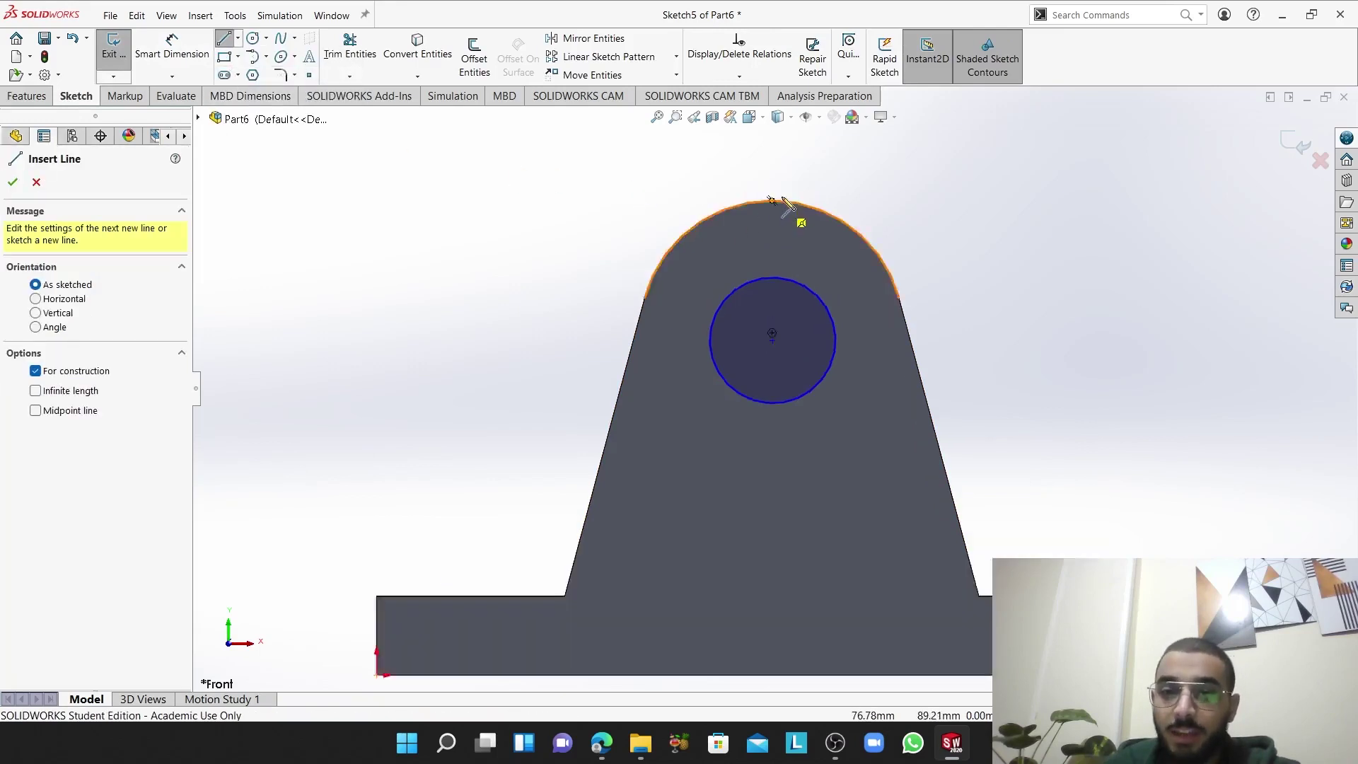
scroll(796, 218, "down", 3)
scroll(766, 243, "down", 2)
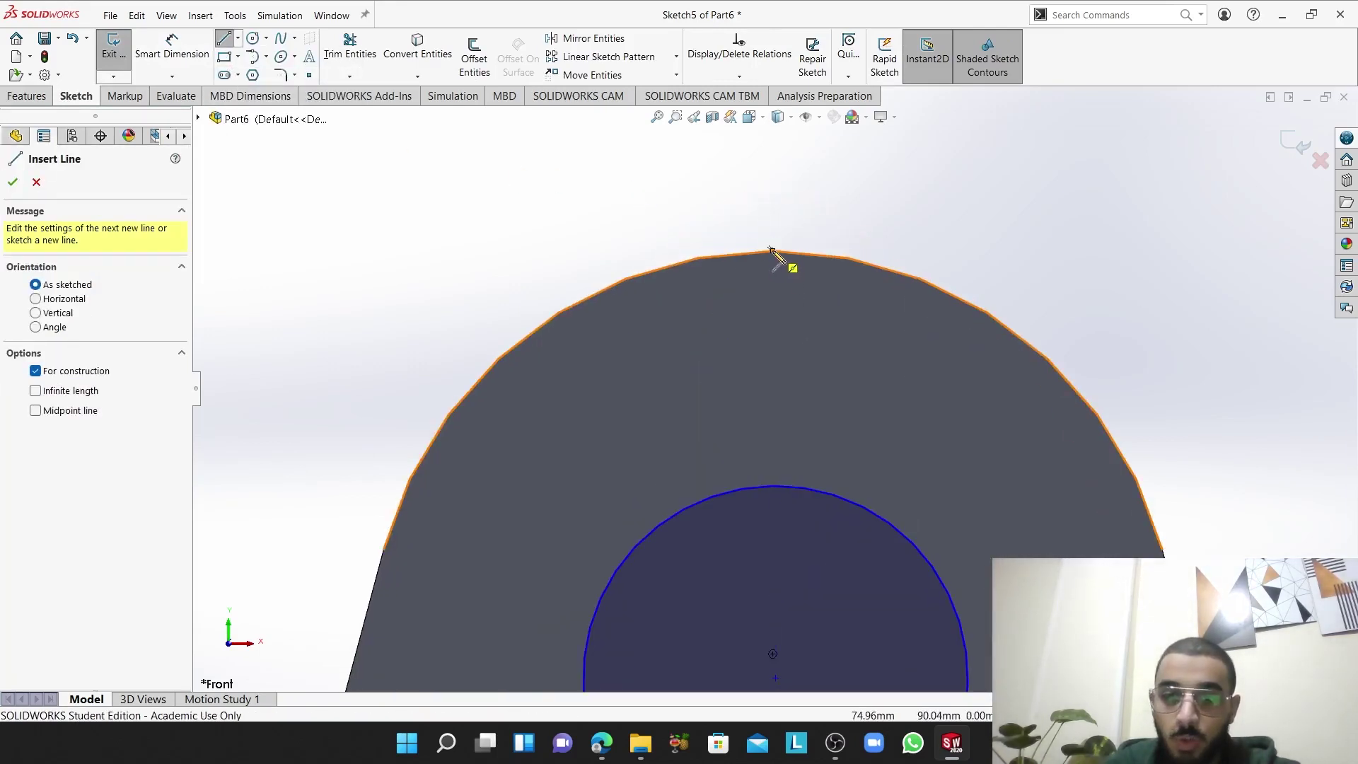
left_click(771, 250)
scroll(764, 397, "up", 2)
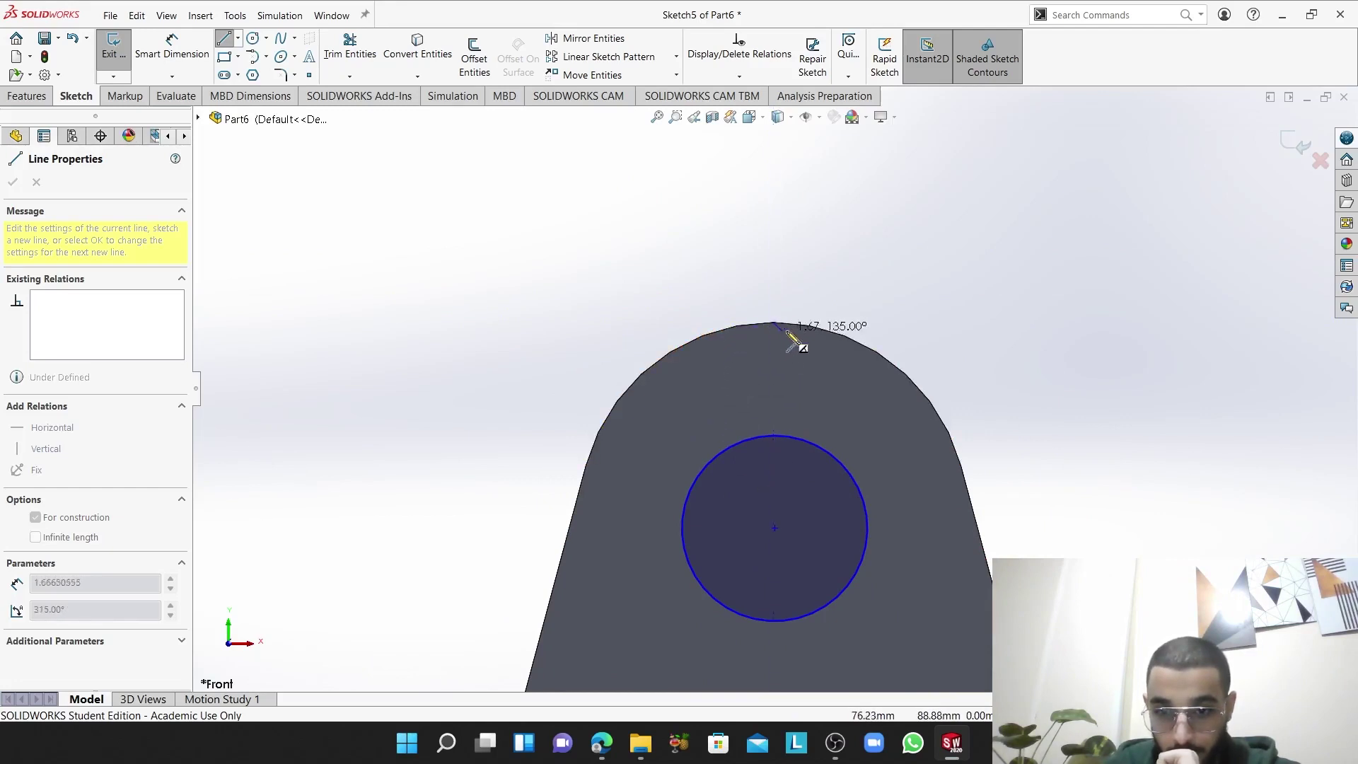
right_click(461, 242)
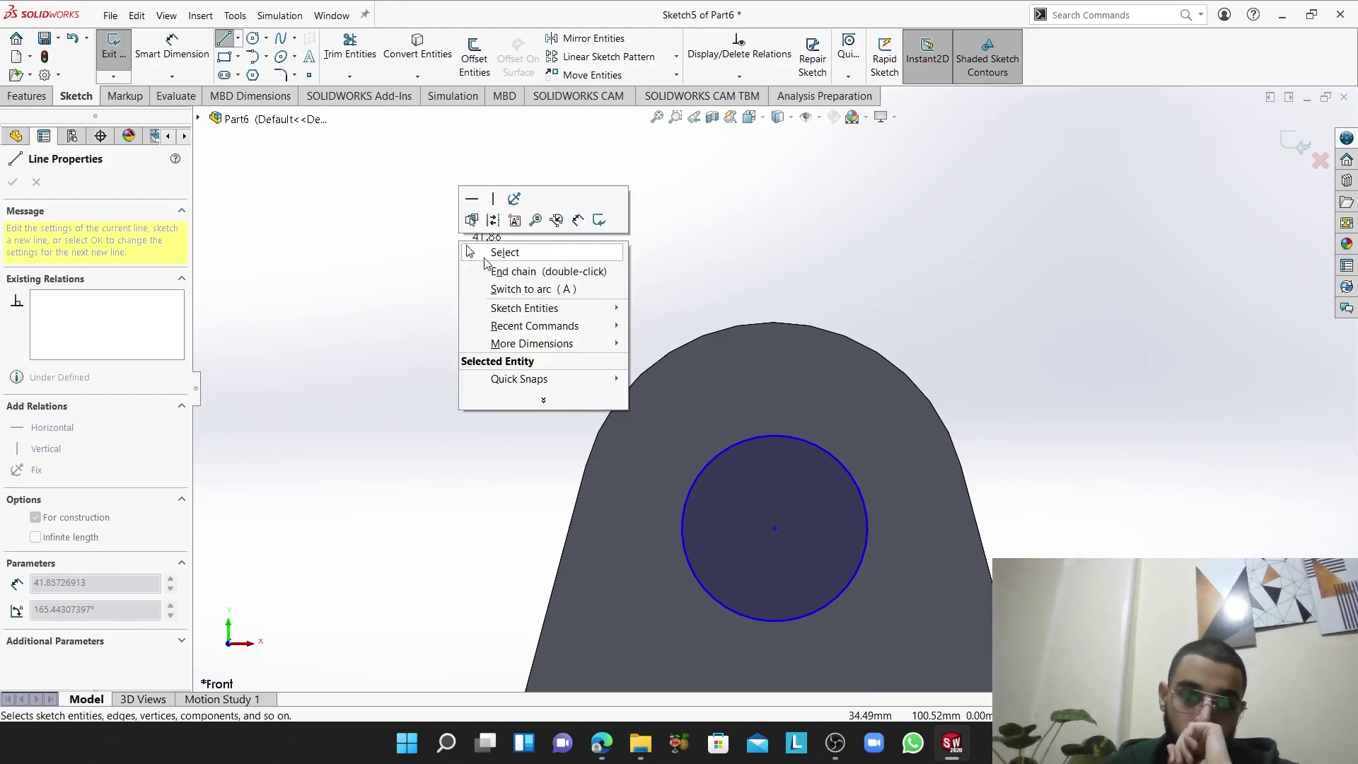
left_click(485, 260)
scroll(480, 470, "up", 2)
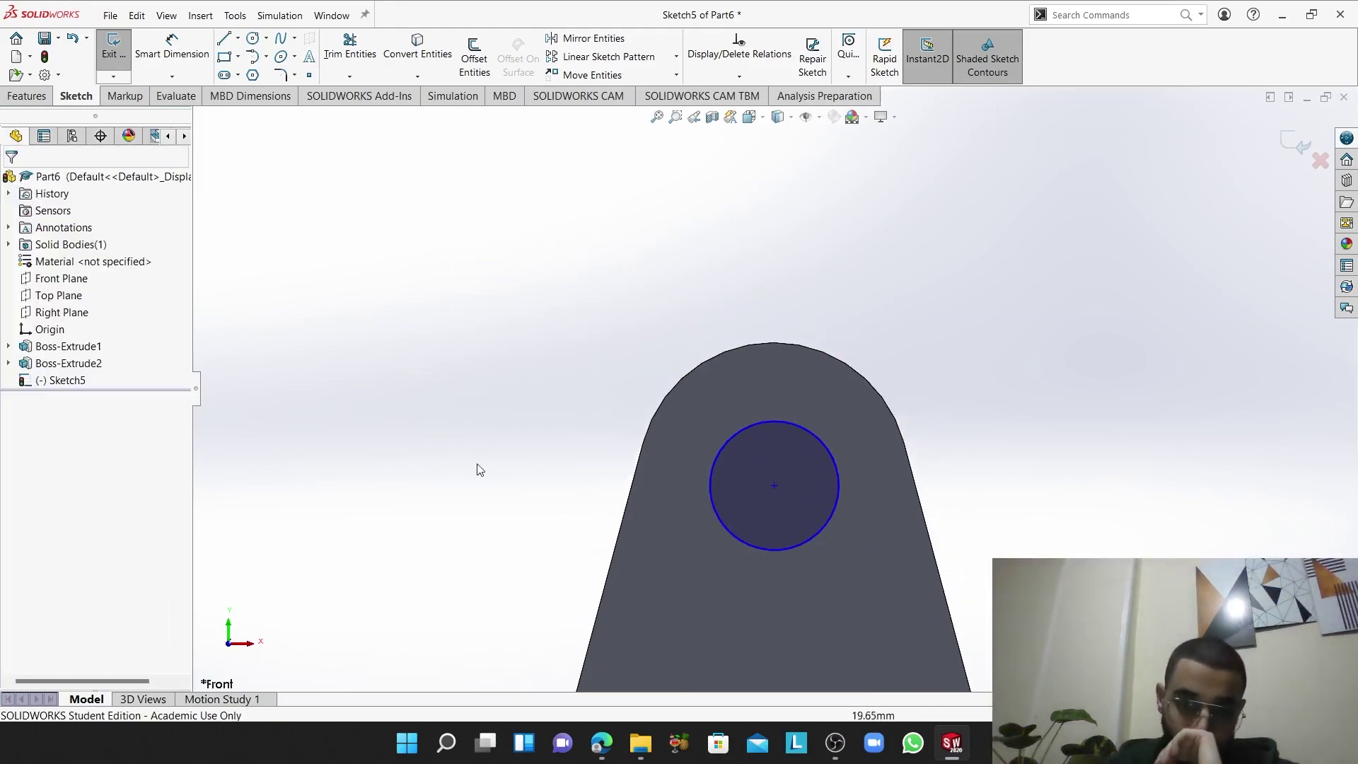
scroll(482, 494, "down", 1)
scroll(627, 460, "down", 1)
scroll(639, 469, "up", 2)
scroll(639, 469, "down", 1)
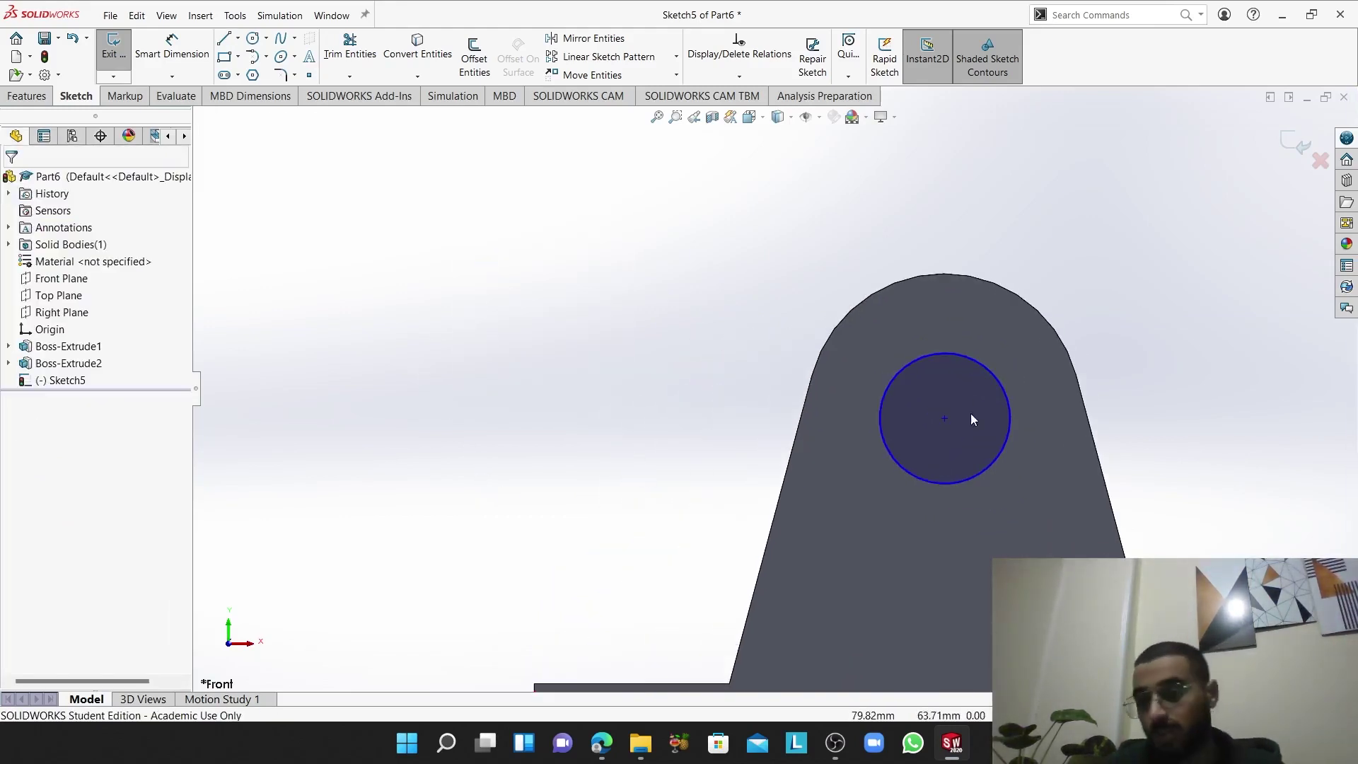
- Make the hole circle concentric with the lug's rounded top arc
left_click(895, 370)
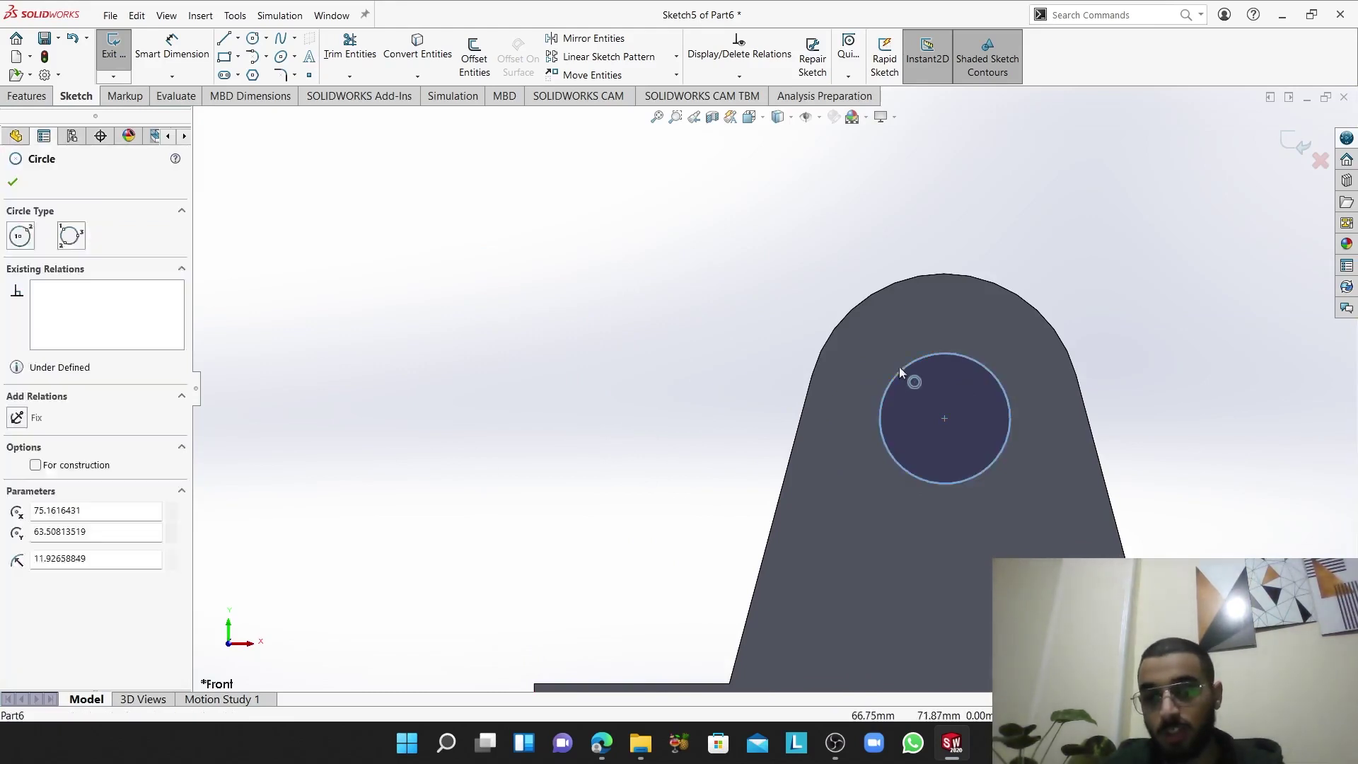
left_click(900, 283, "ctrl")
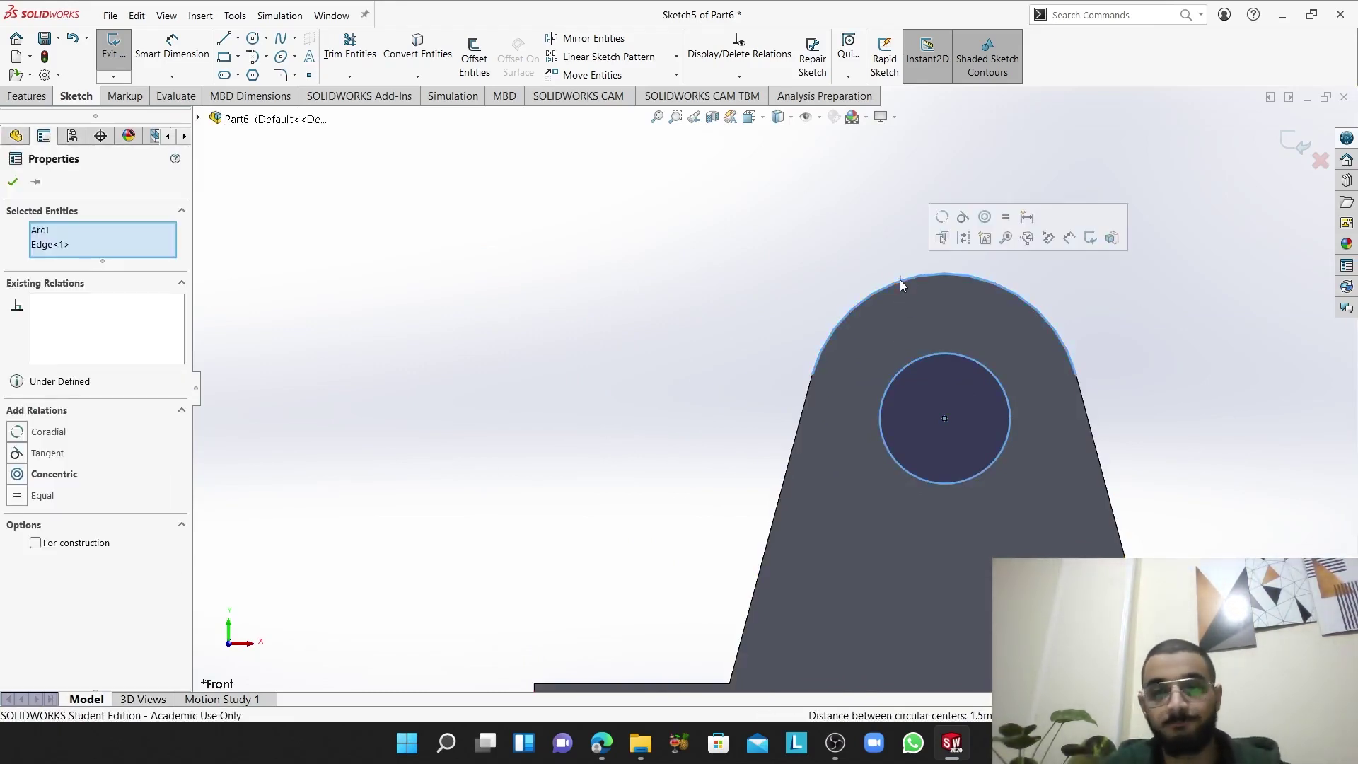
left_click(574, 274)
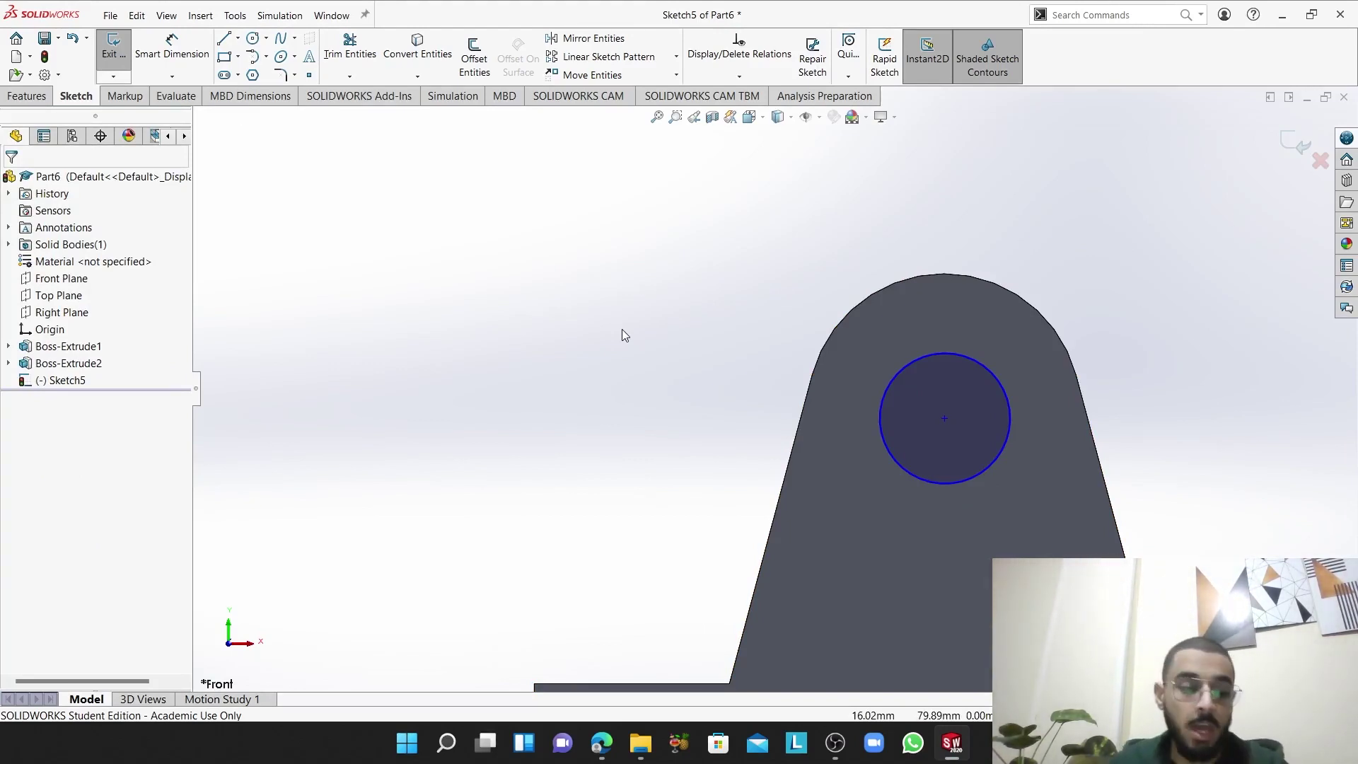
left_click(906, 365)
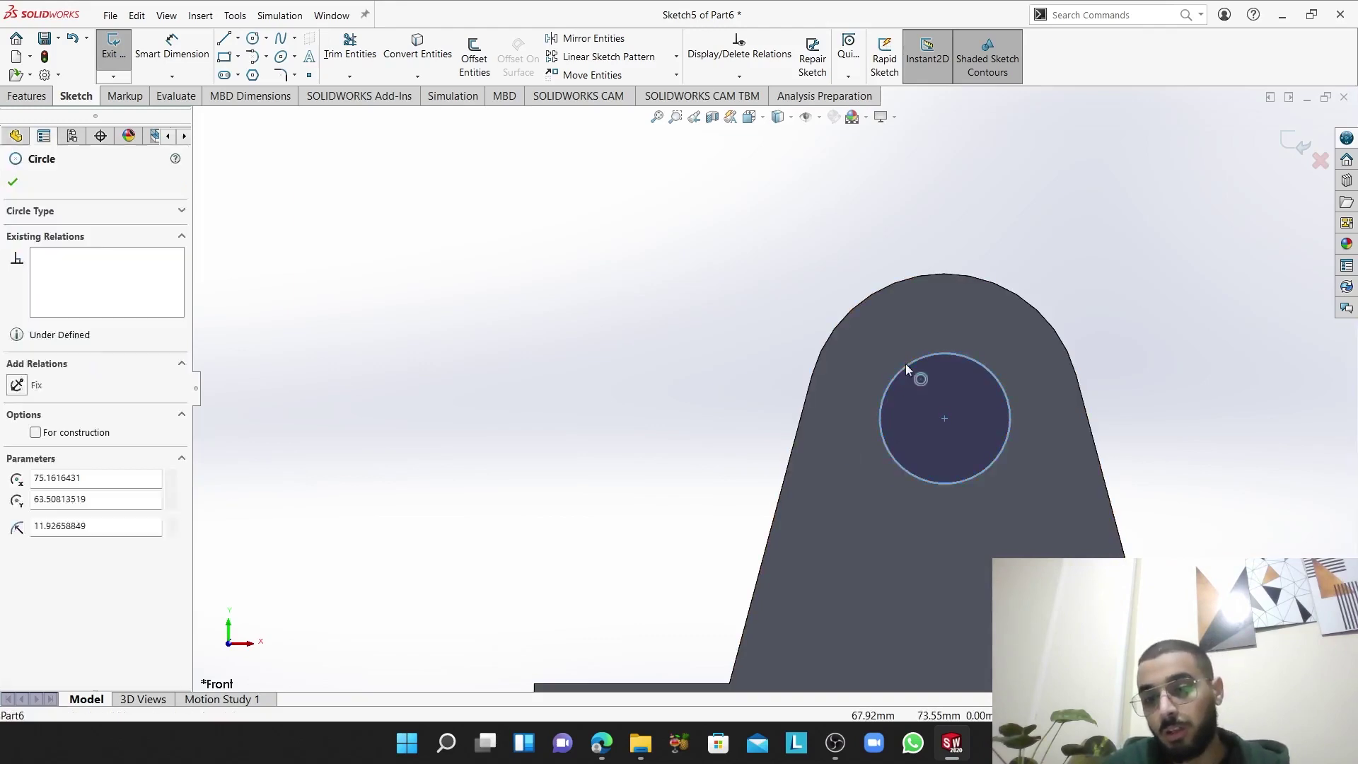
left_click(924, 276, "ctrl")
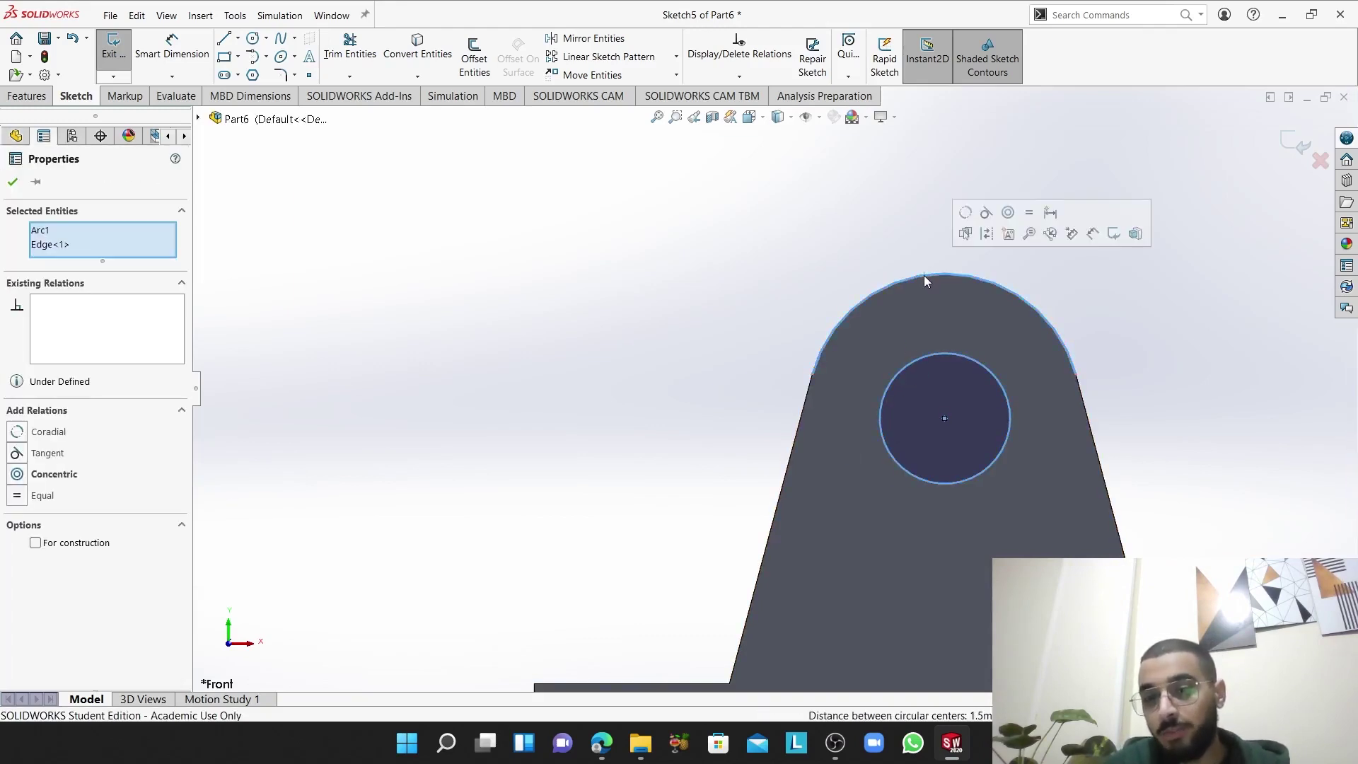
left_click(1008, 214)
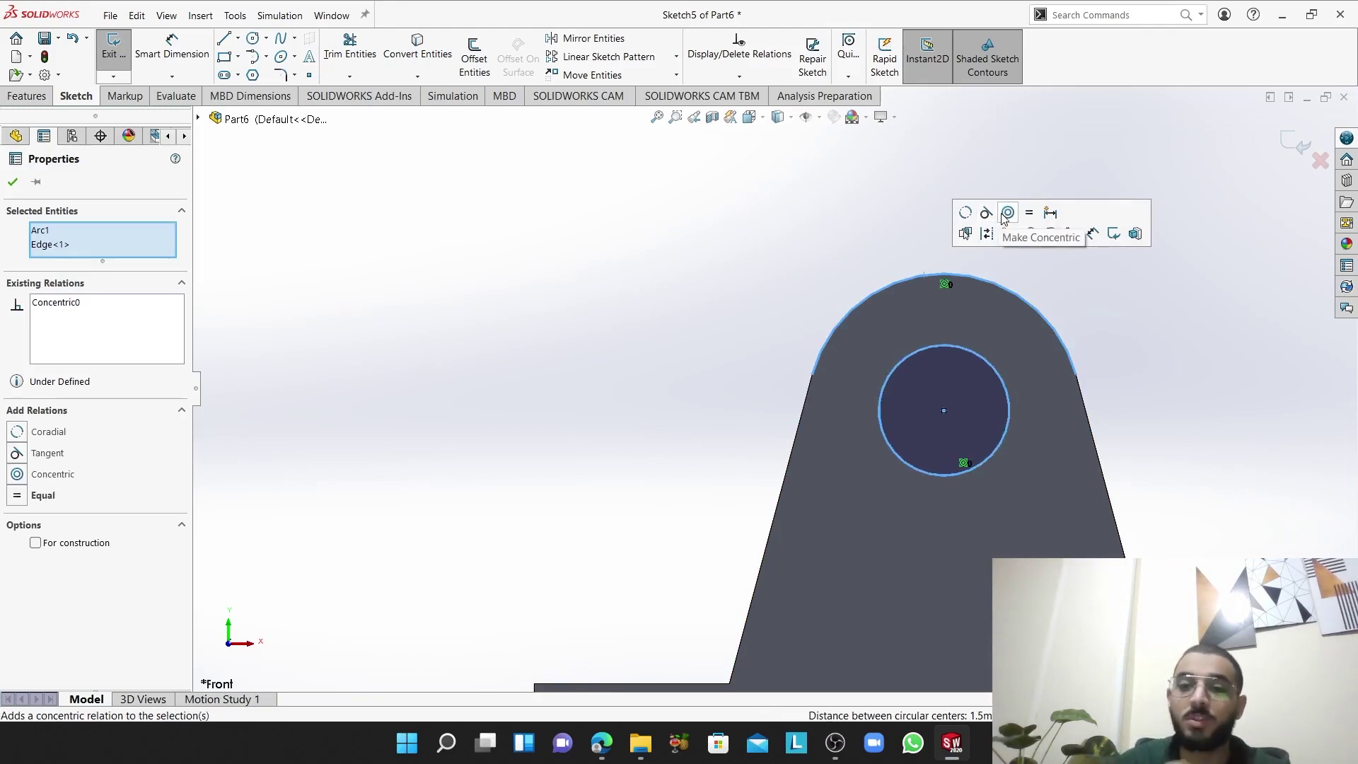
left_click(697, 433)
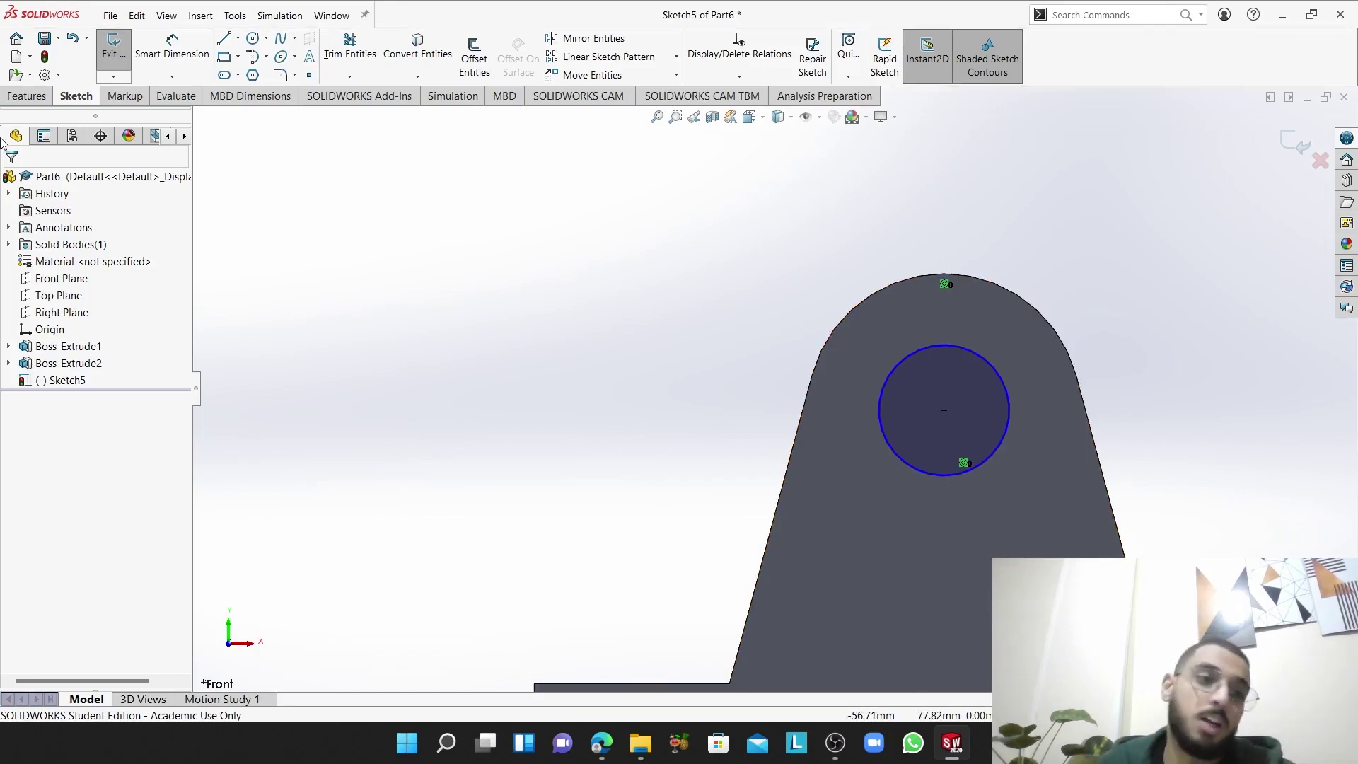
- Start a Cut-Extrude of the Sketch5 circle with end condition Through All
left_click(31, 102)
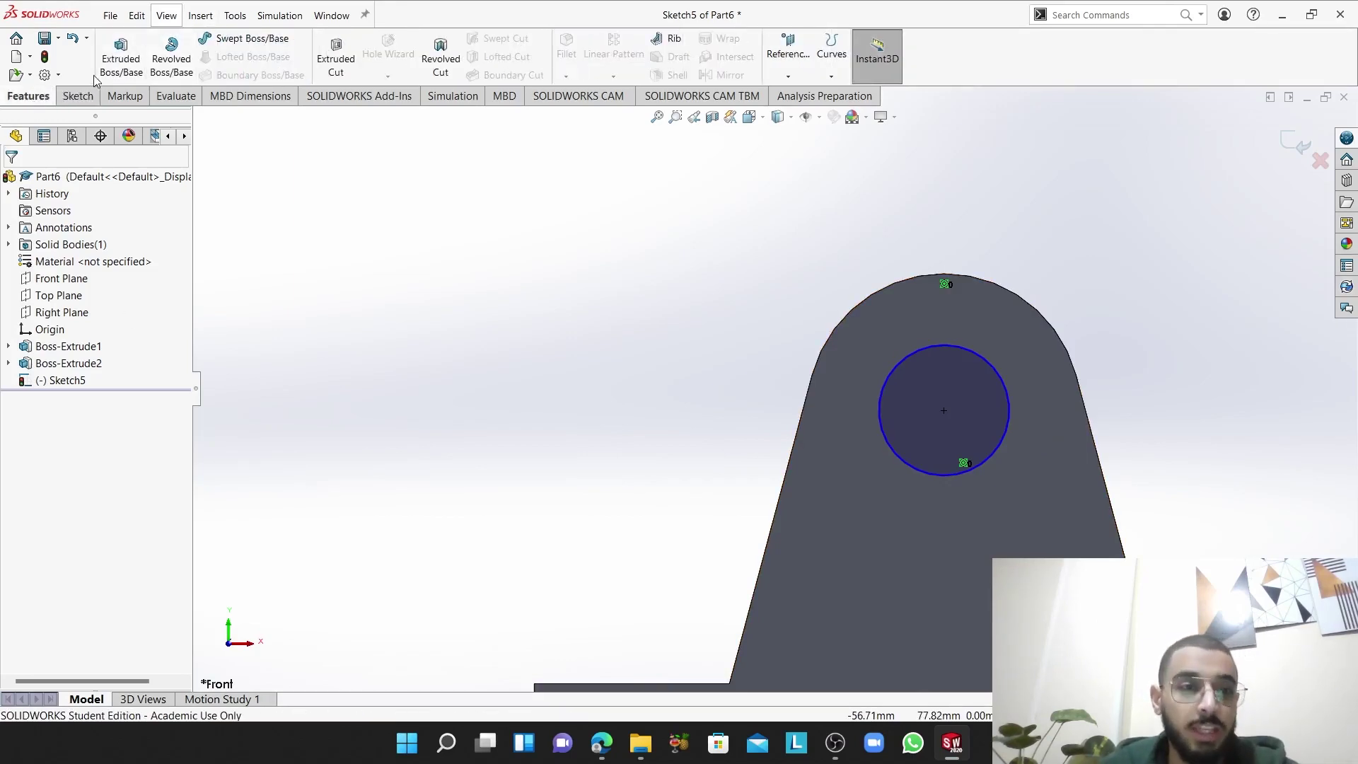
left_click(335, 60)
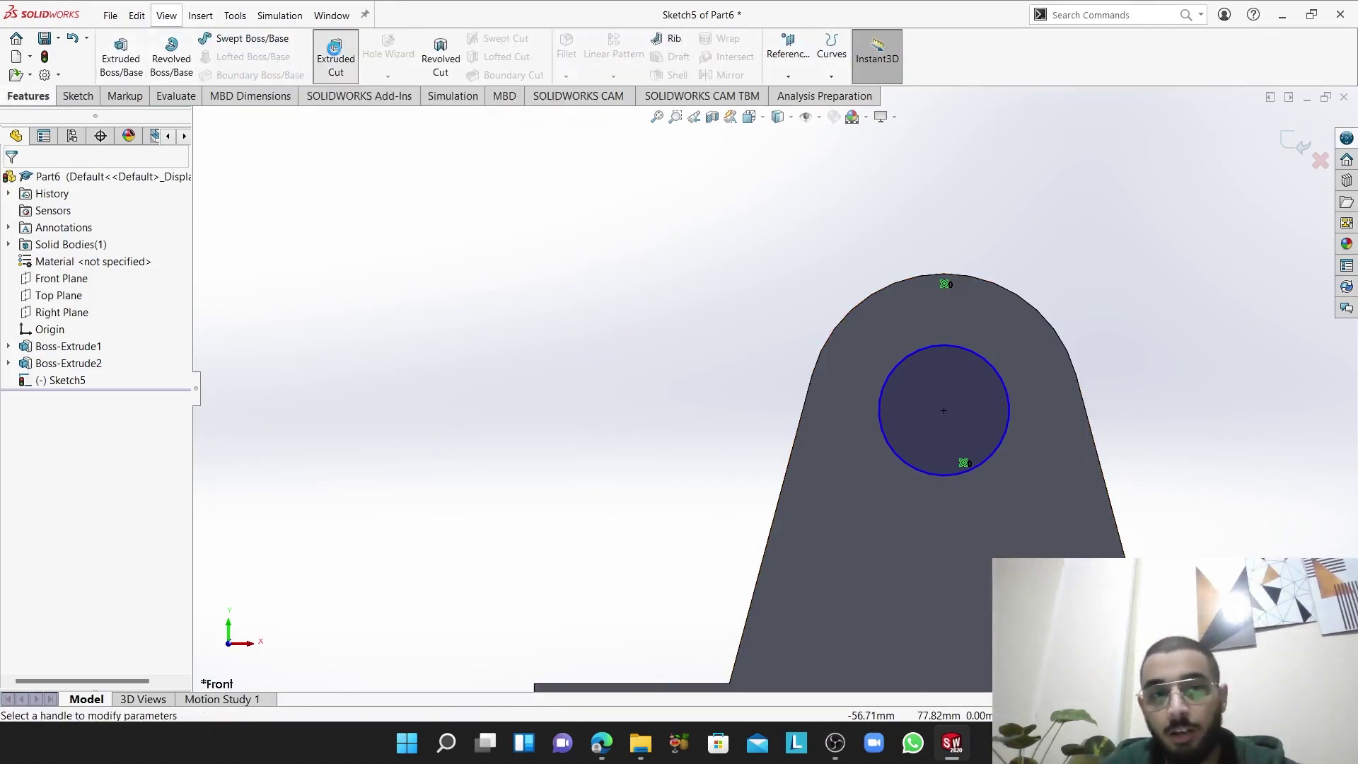
middle_click_drag(625, 380, 622, 446)
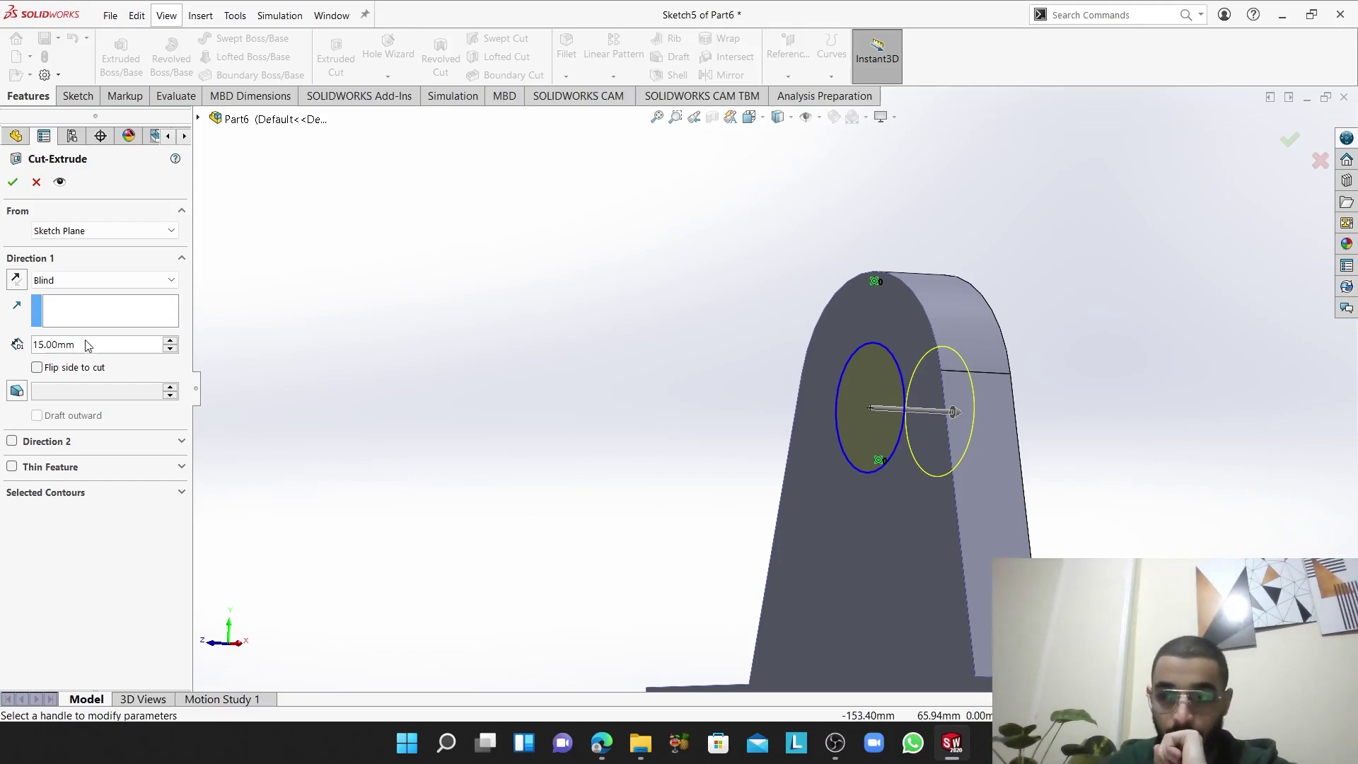
left_click(99, 282)
left_click(127, 316)
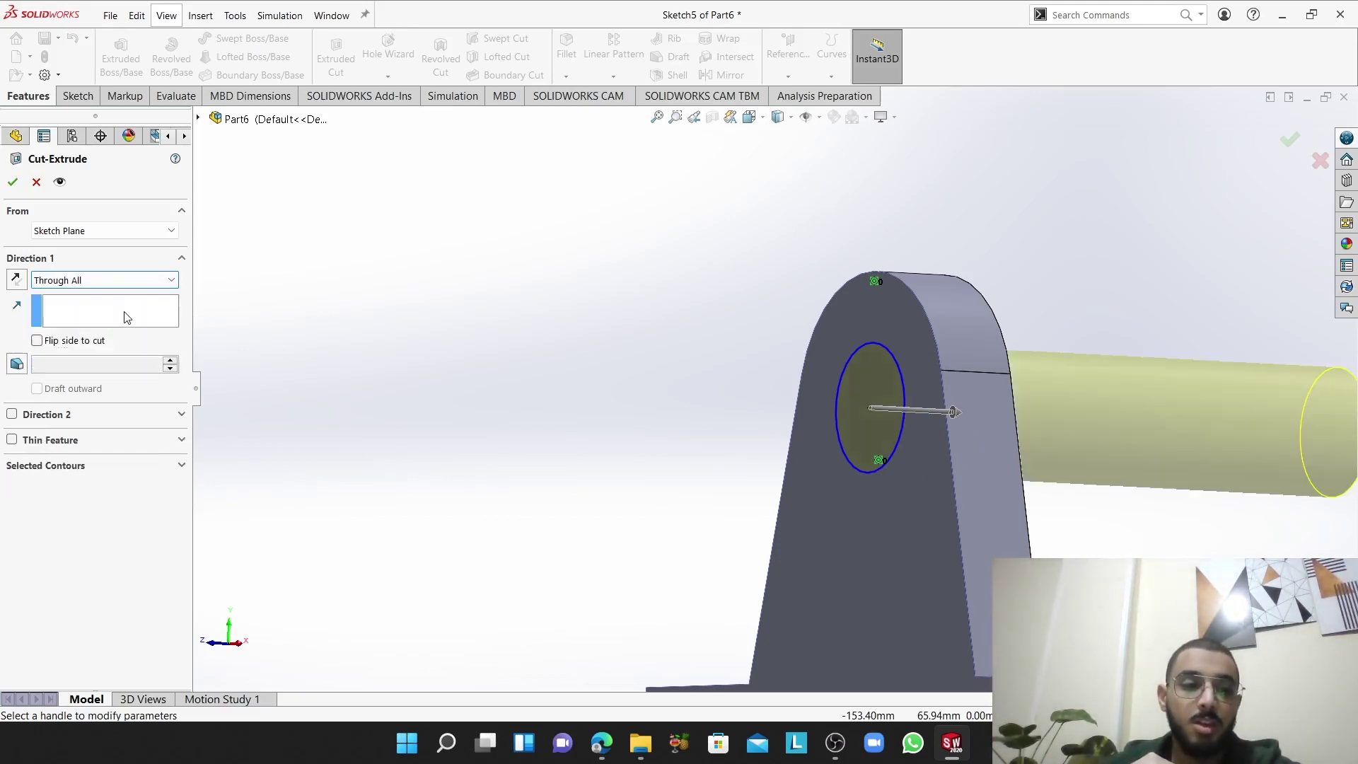
- Inspect the cut preview from several angles and keep the end condition at Through All
key("Left")
key("Left")
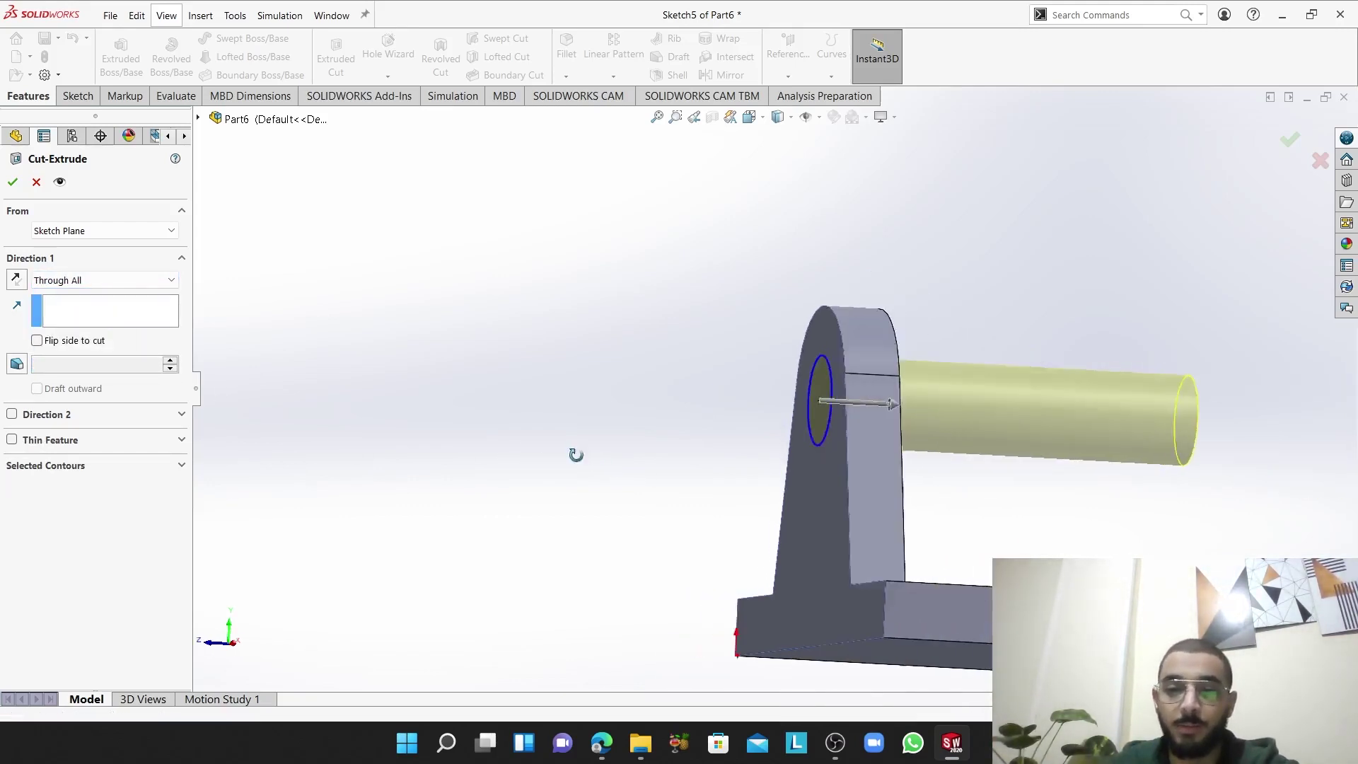
key("Left")
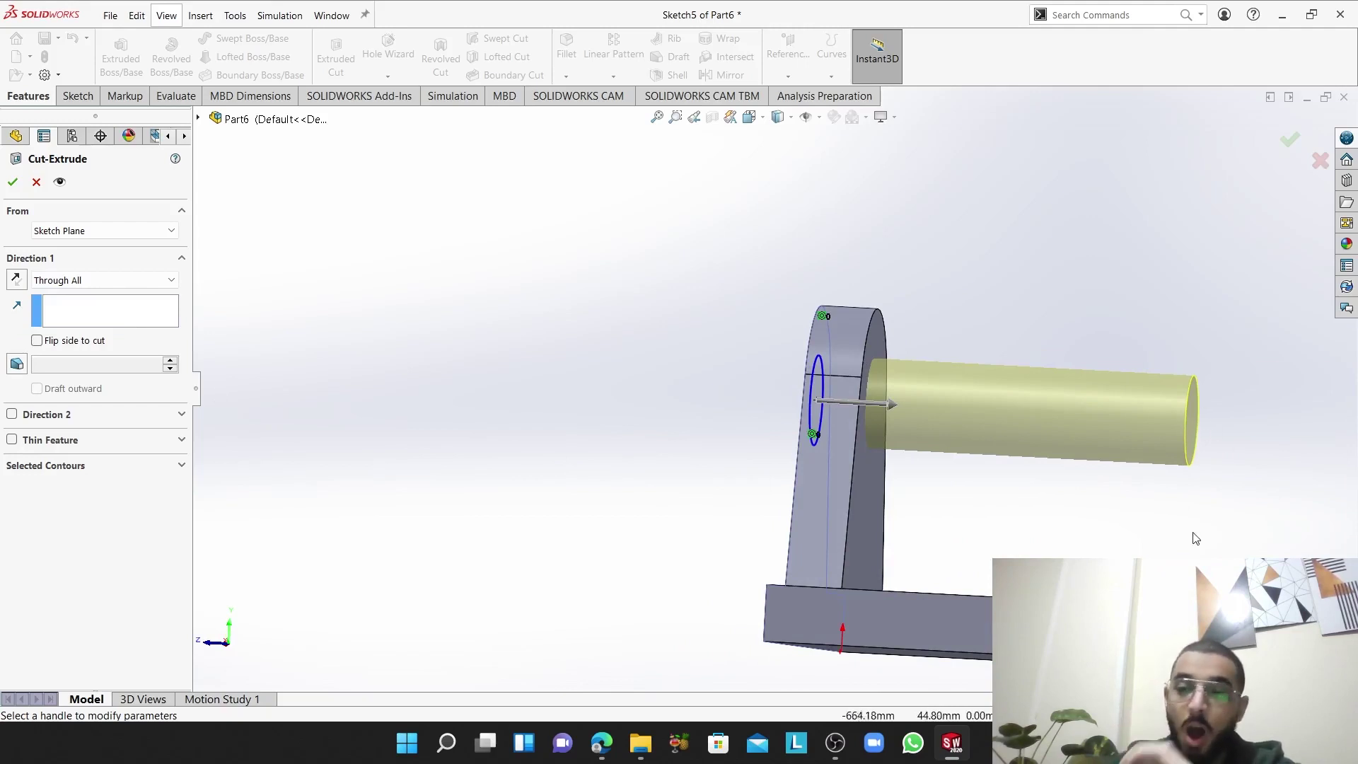
key("z")
scroll(1225, 546, "down", 5)
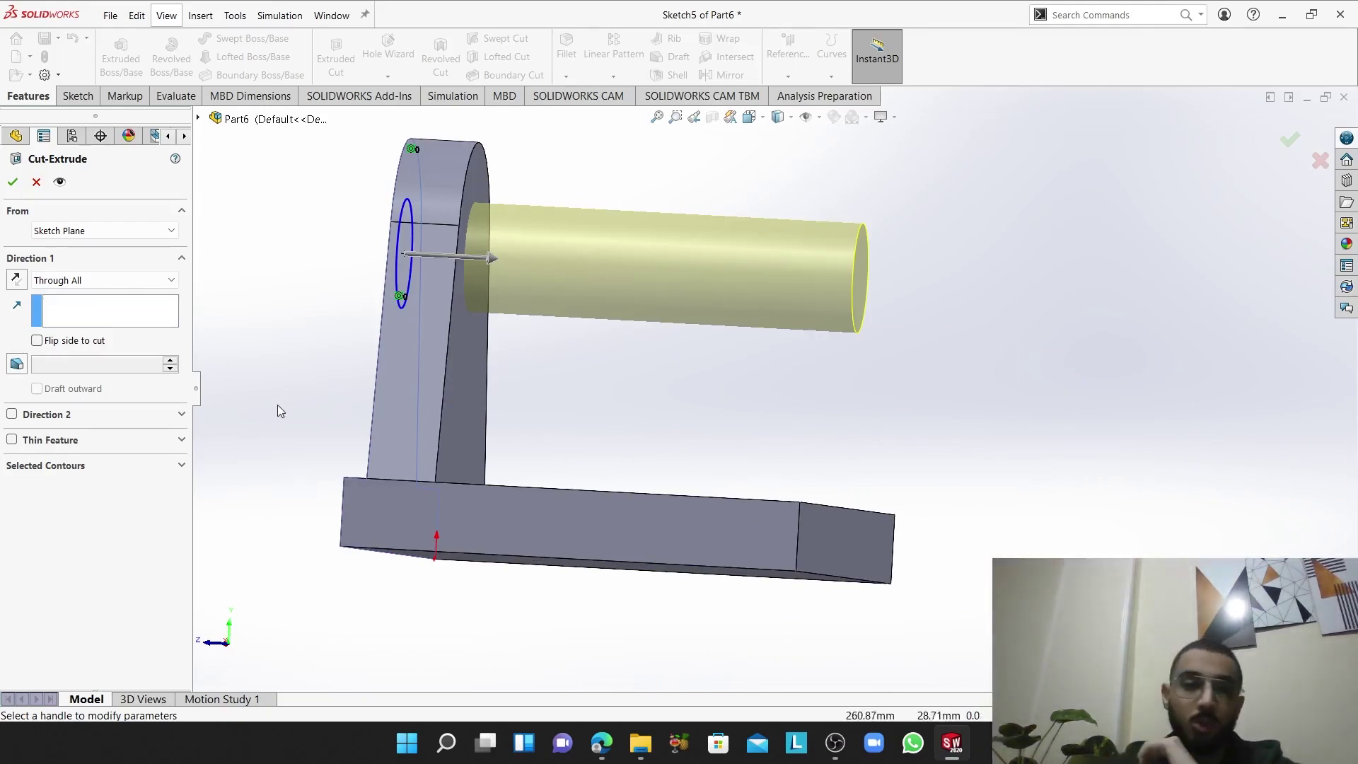
key("z")
scroll(283, 396, "down", 3)
scroll(780, 311, "up", 2)
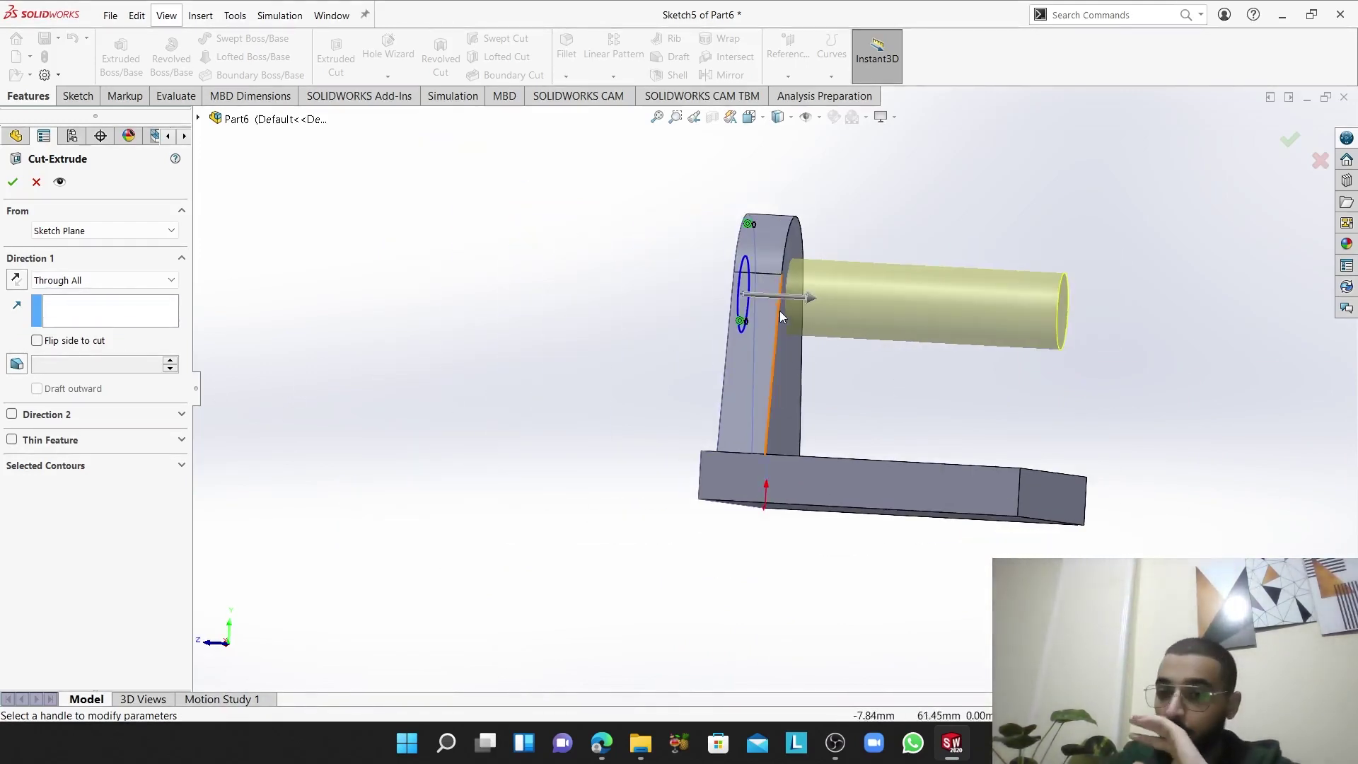
scroll(780, 311, "up", 2)
middle_click_drag(531, 303, 576, 337)
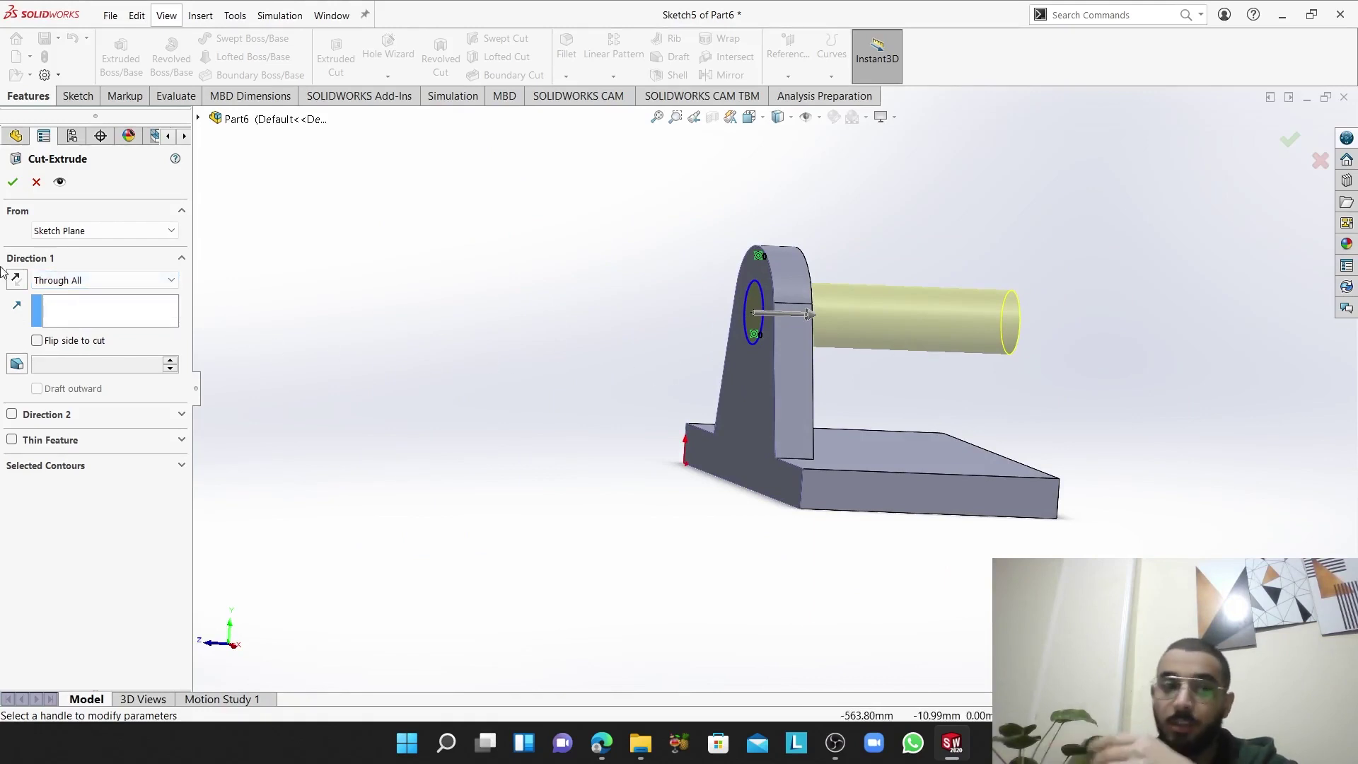
left_click(58, 284)
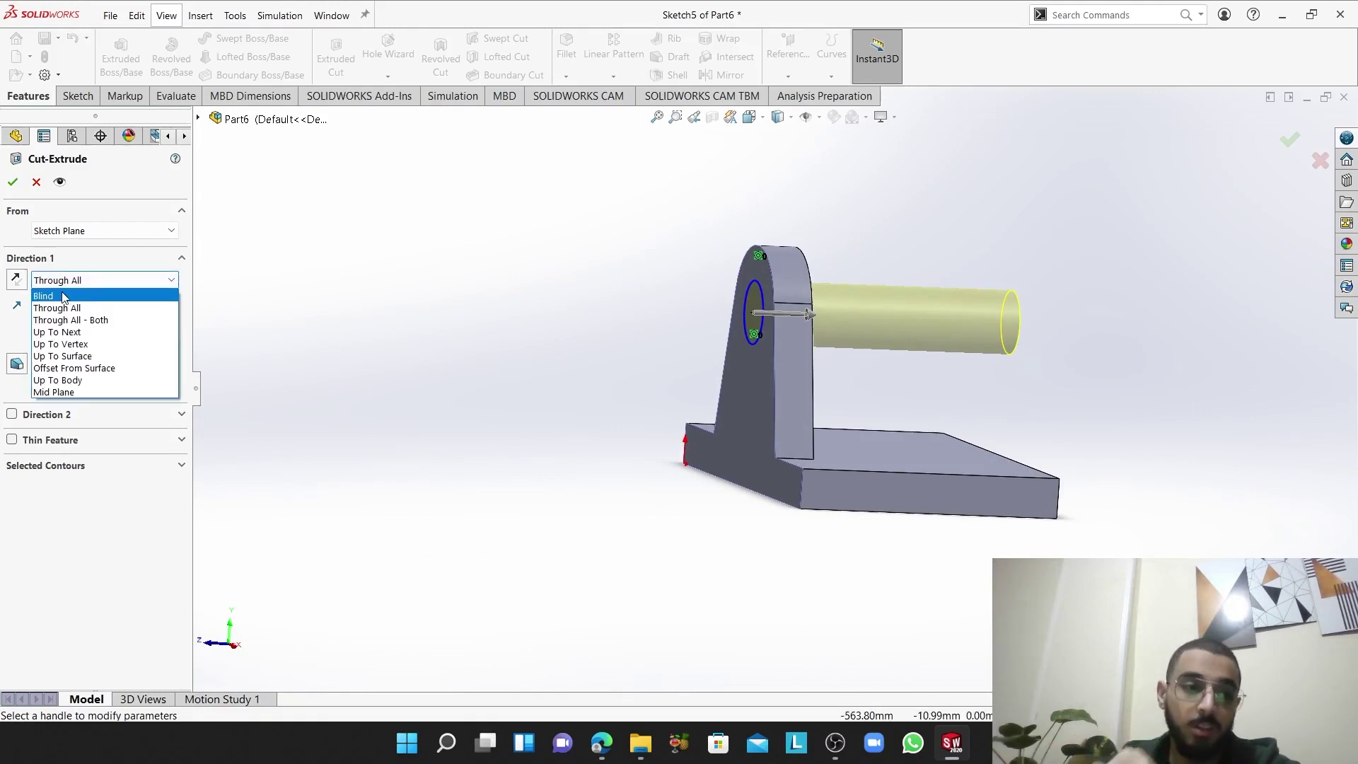
left_click(104, 317)
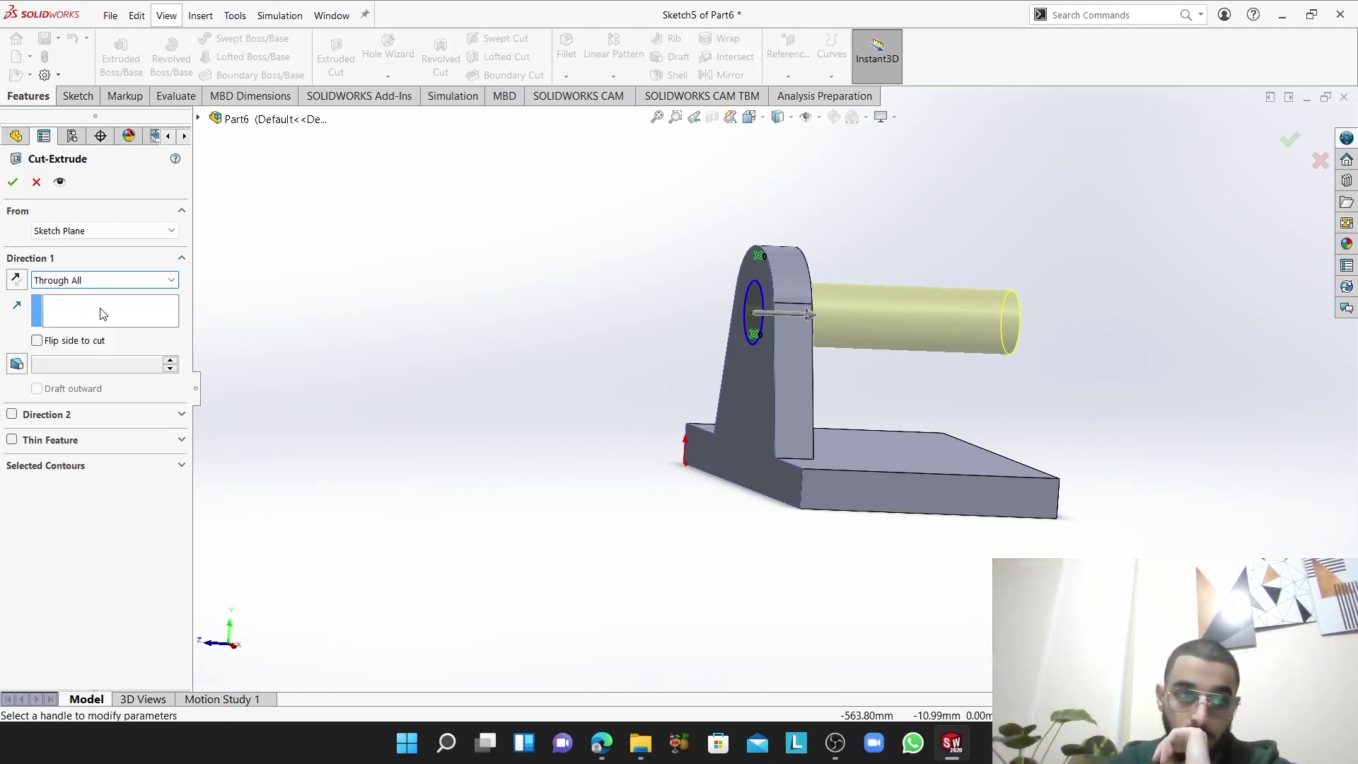
left_click(9, 183)
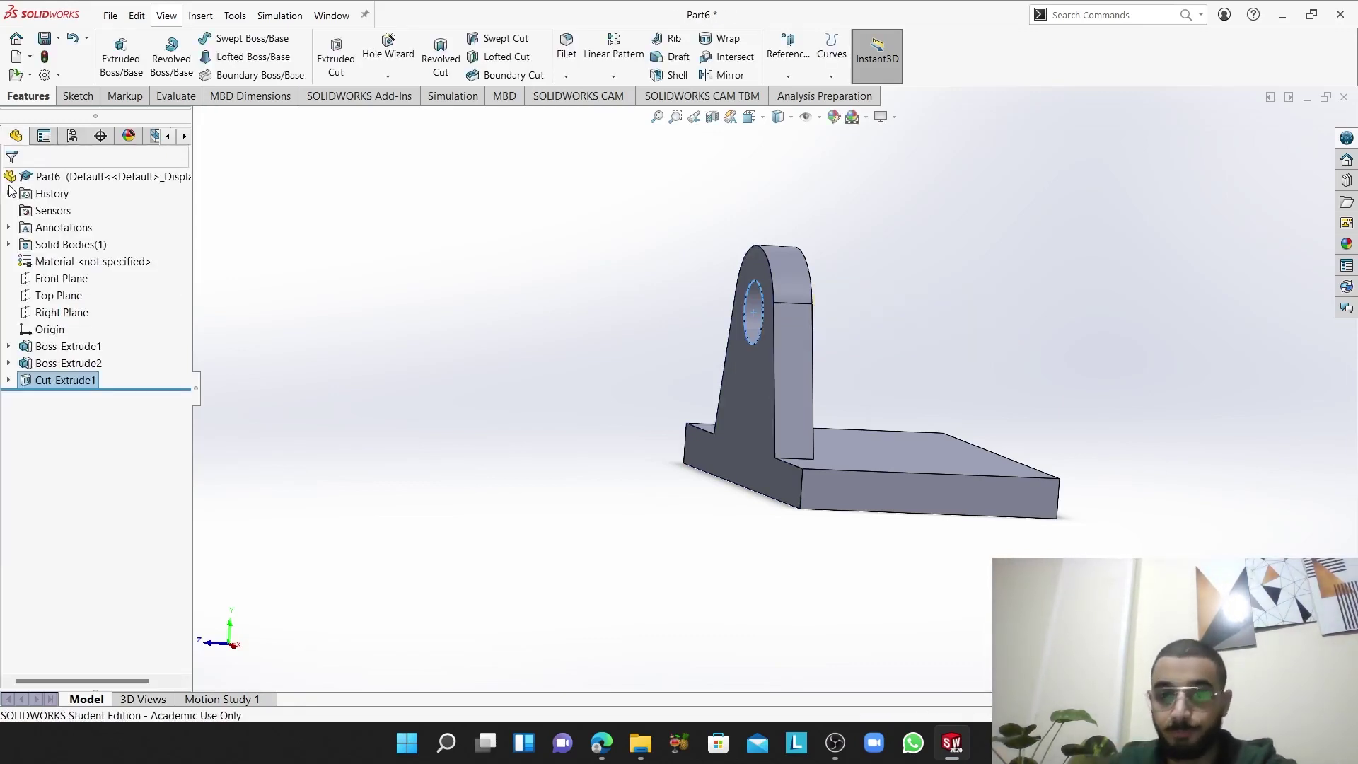
left_click(596, 350)
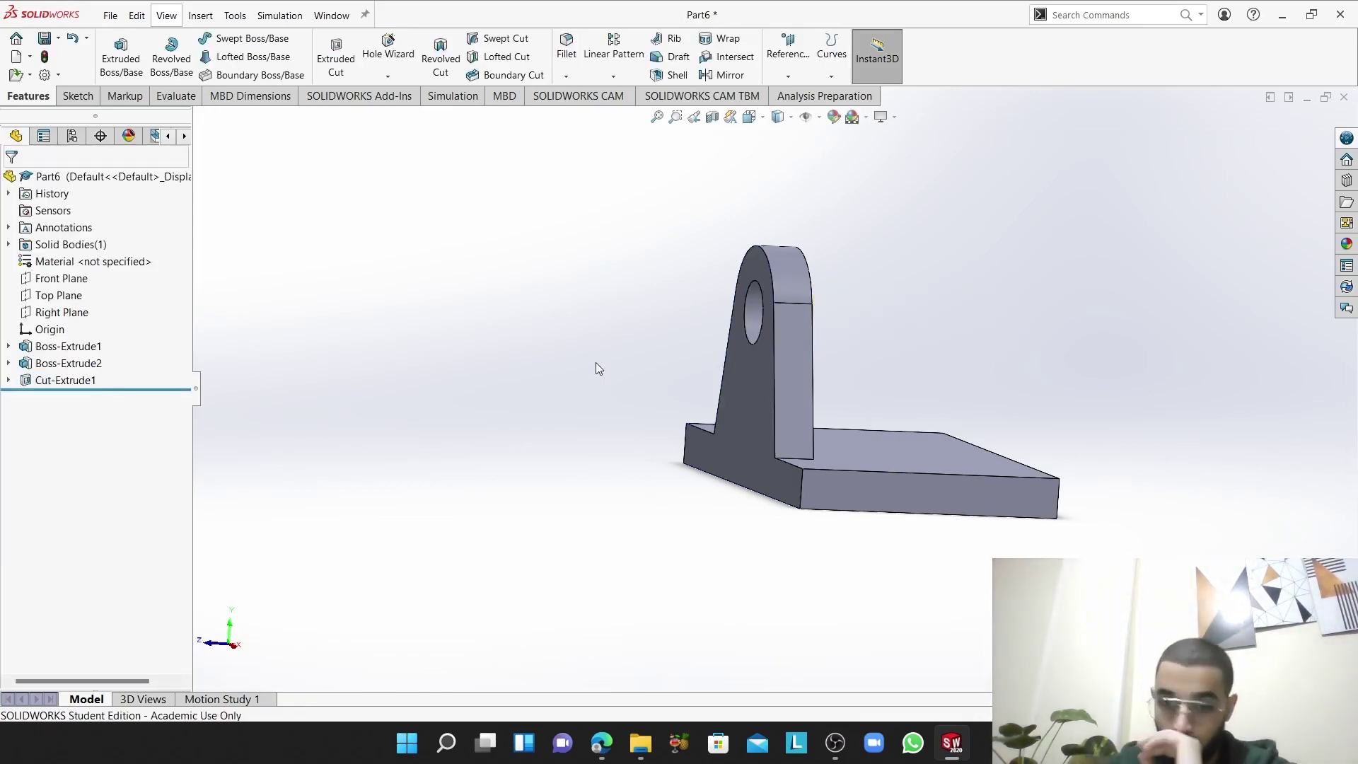
middle_click_drag(596, 362, 579, 404)
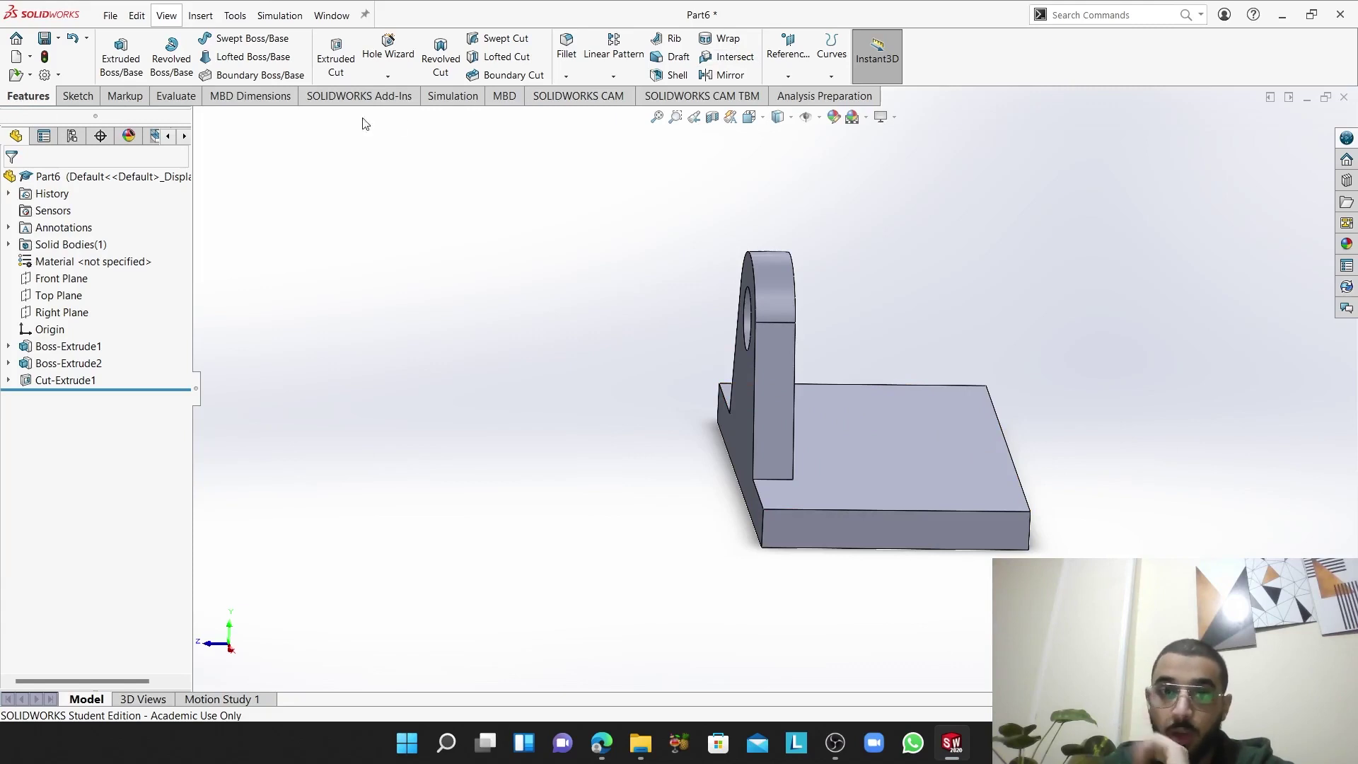
- Start a Mirror feature, check the Bodies to Mirror options, and activate the Mirror Face/Plane box
left_click(723, 75)
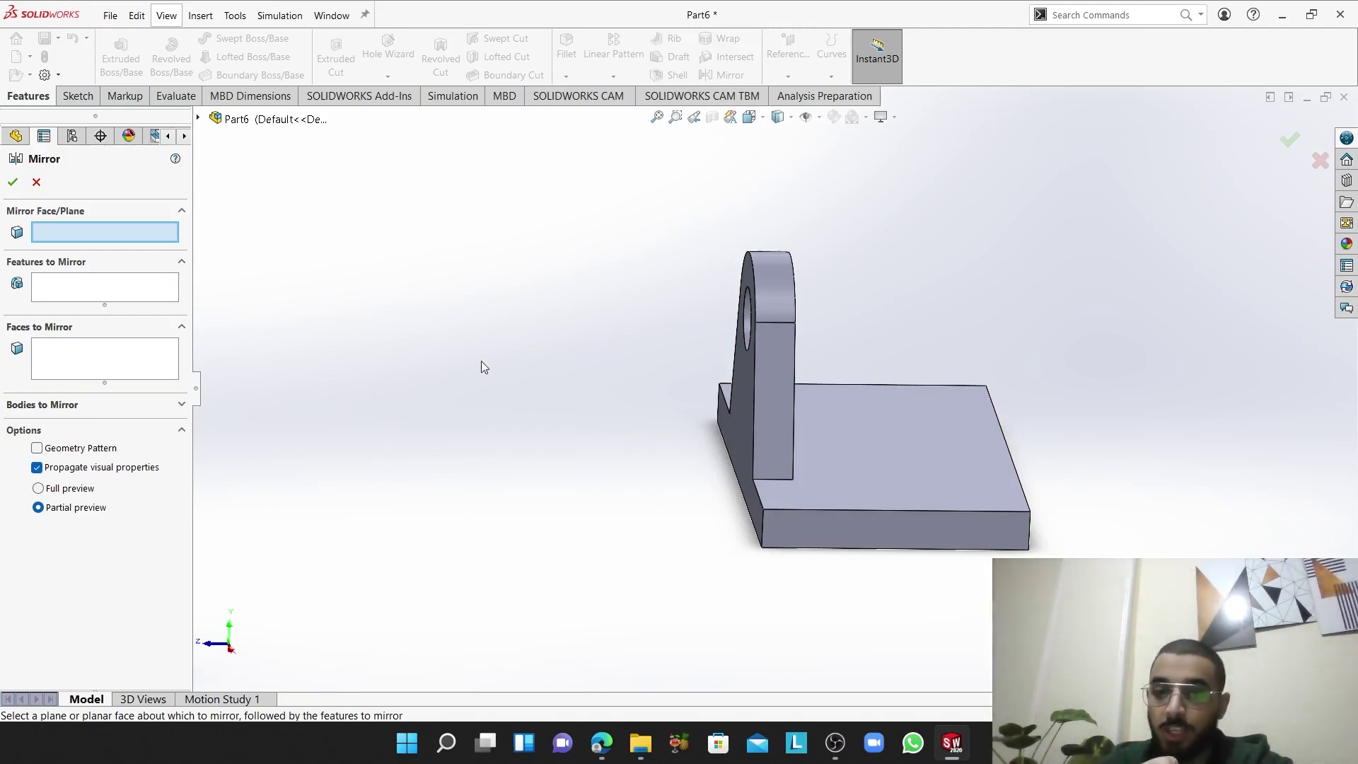
middle_click_drag(481, 363, 497, 363)
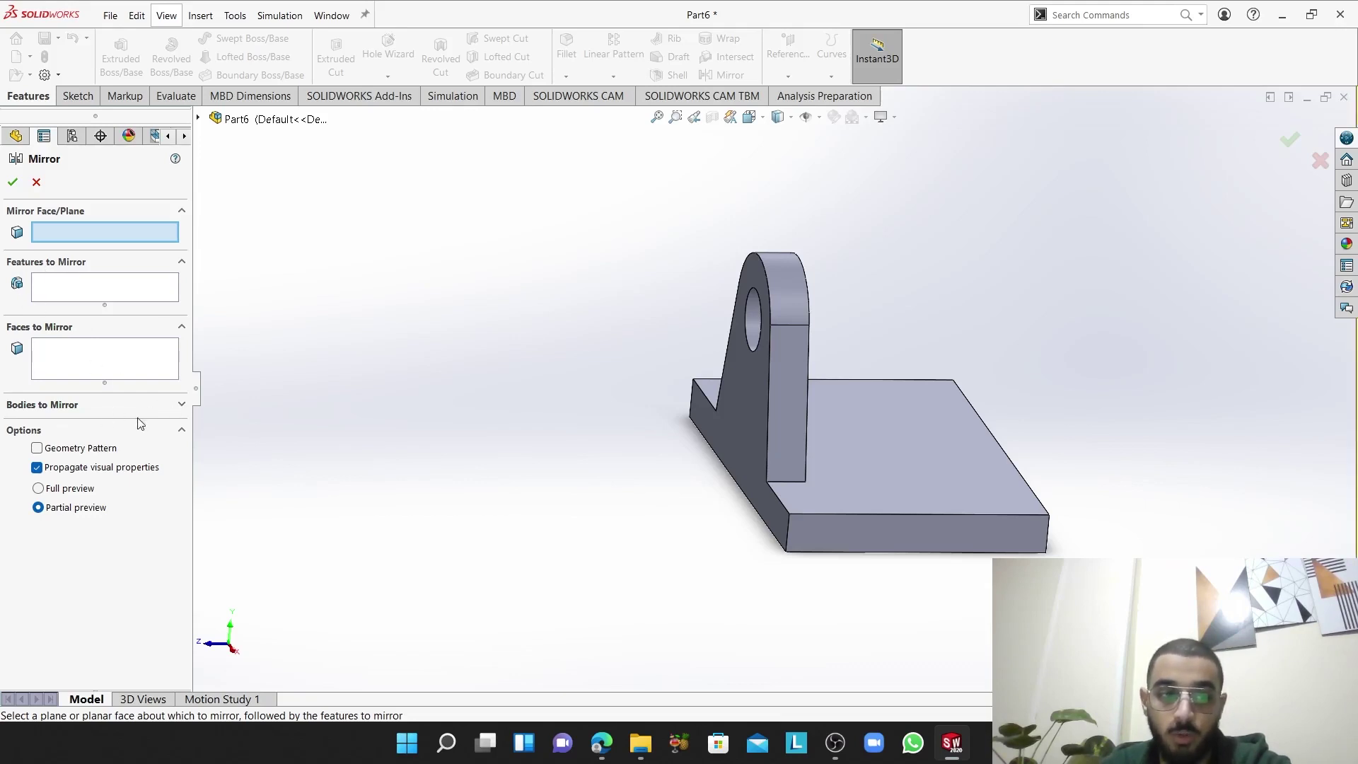
left_click(183, 404)
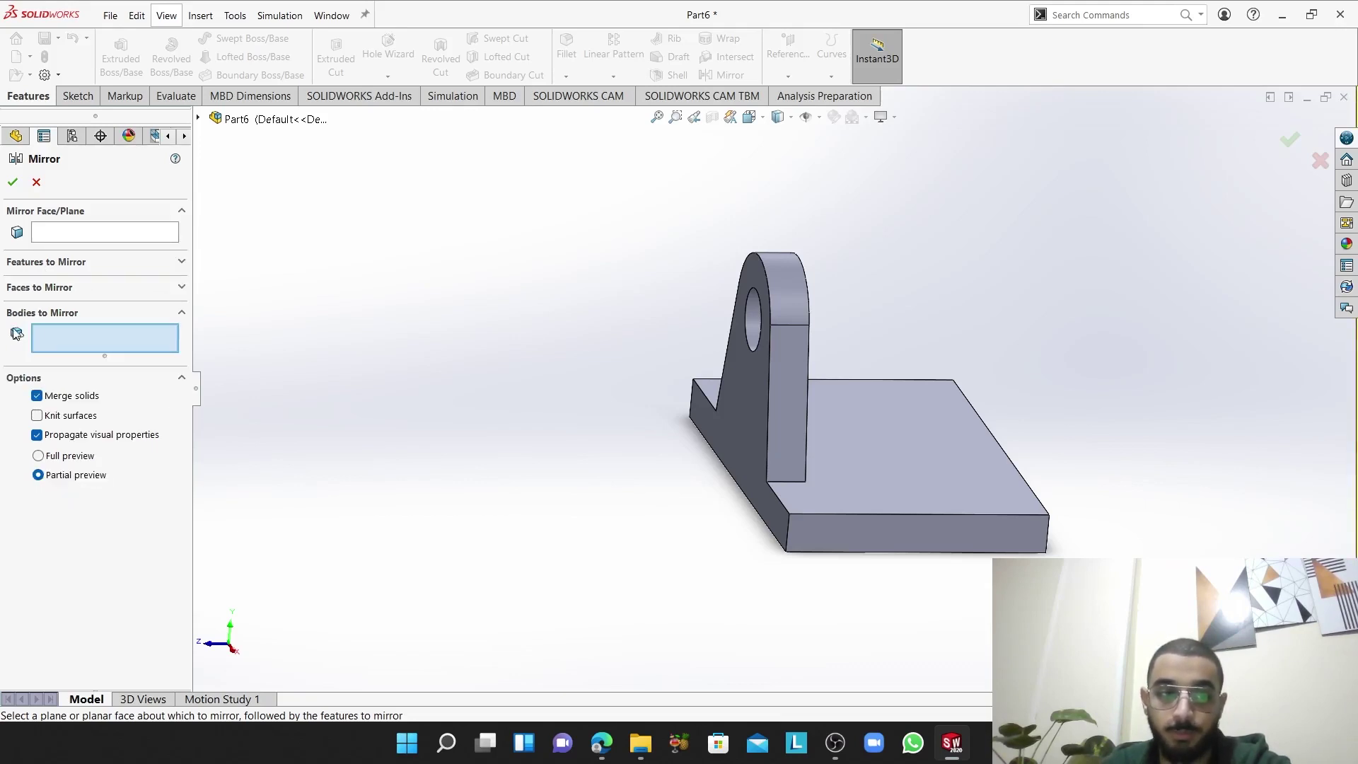
left_click(182, 287)
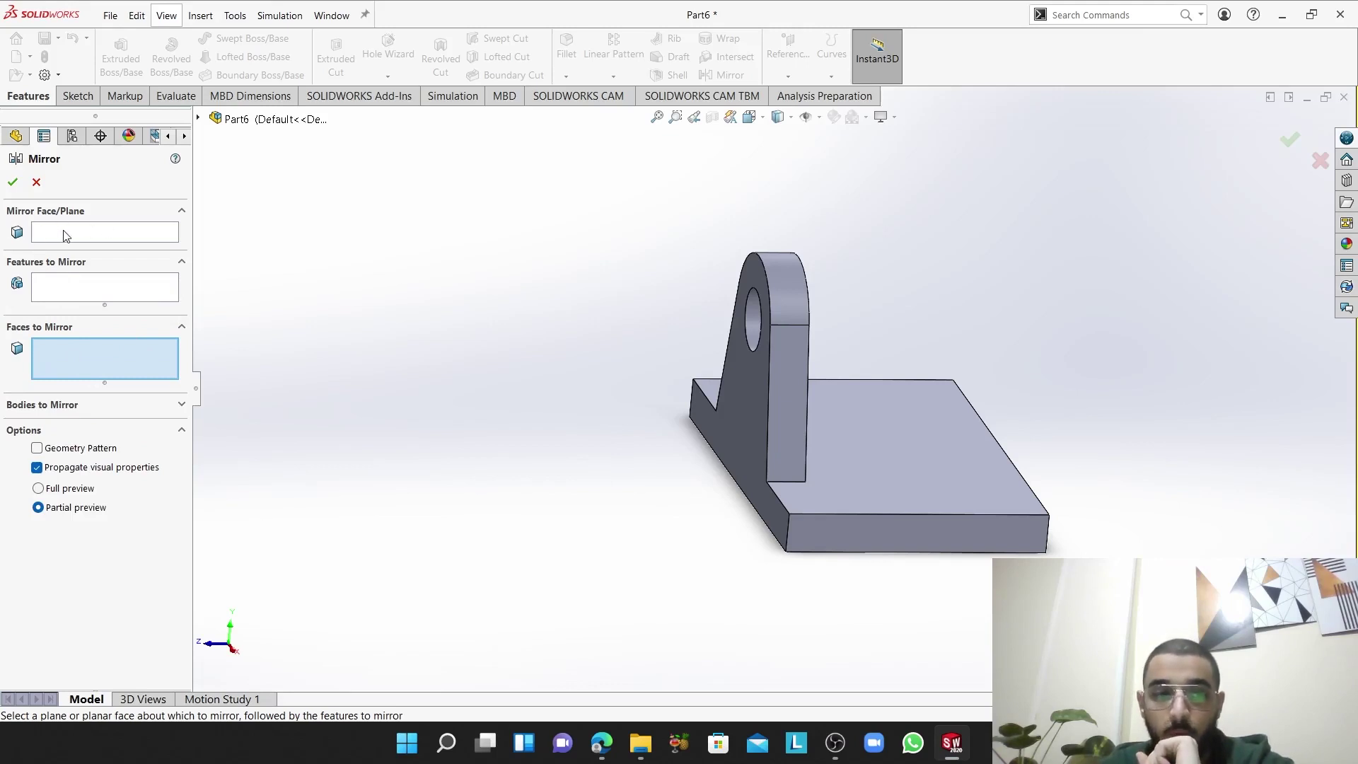
left_click(63, 231)
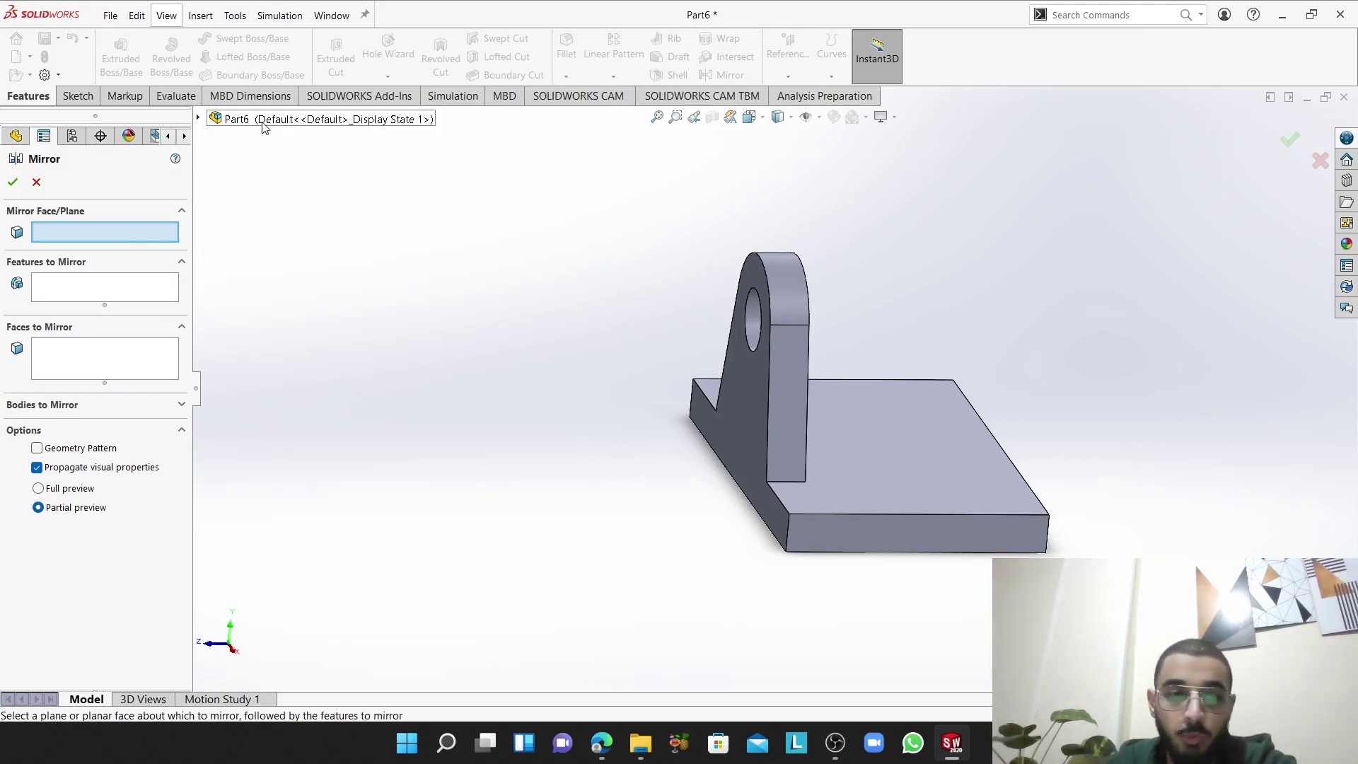
- Mirror Boss-Extrude2 and Cut-Extrude1 across the Front Plane, leaving out the base plate
left_click(198, 120)
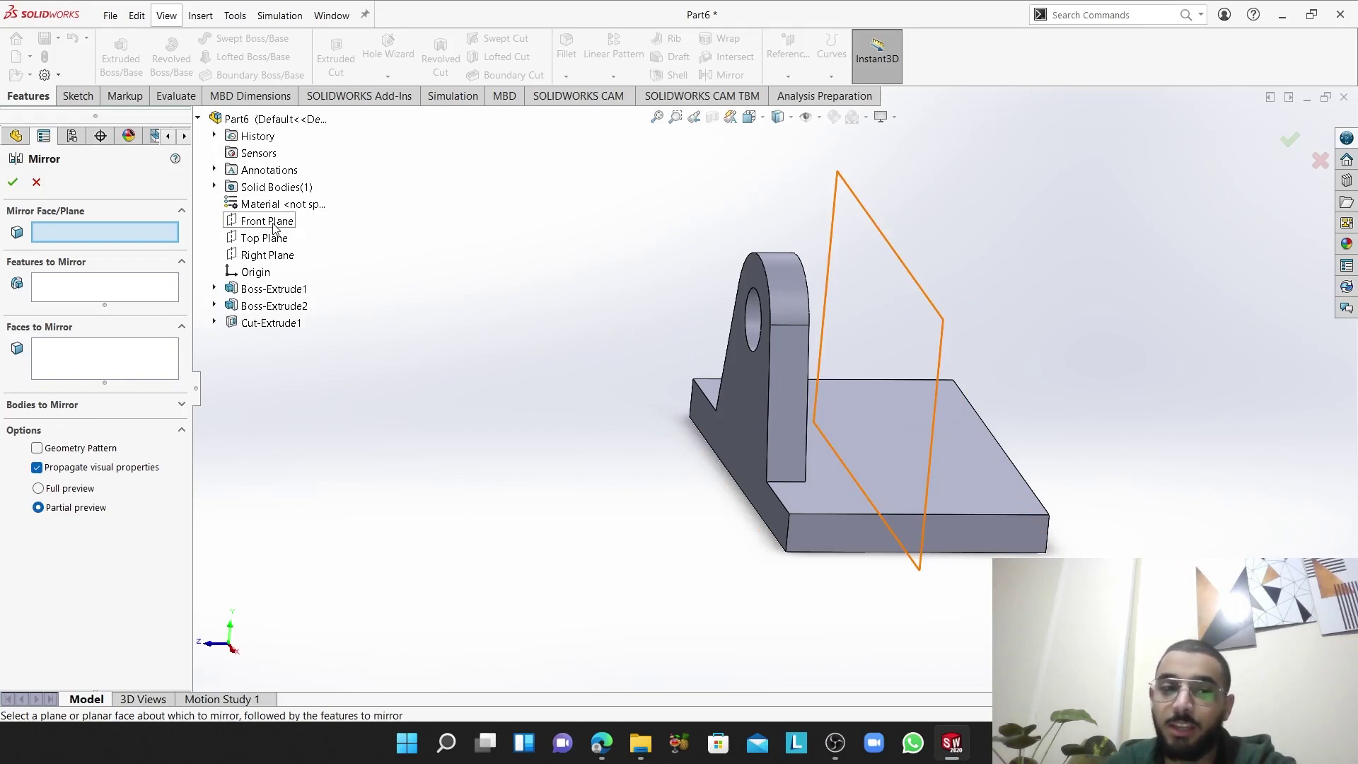
left_click(267, 221)
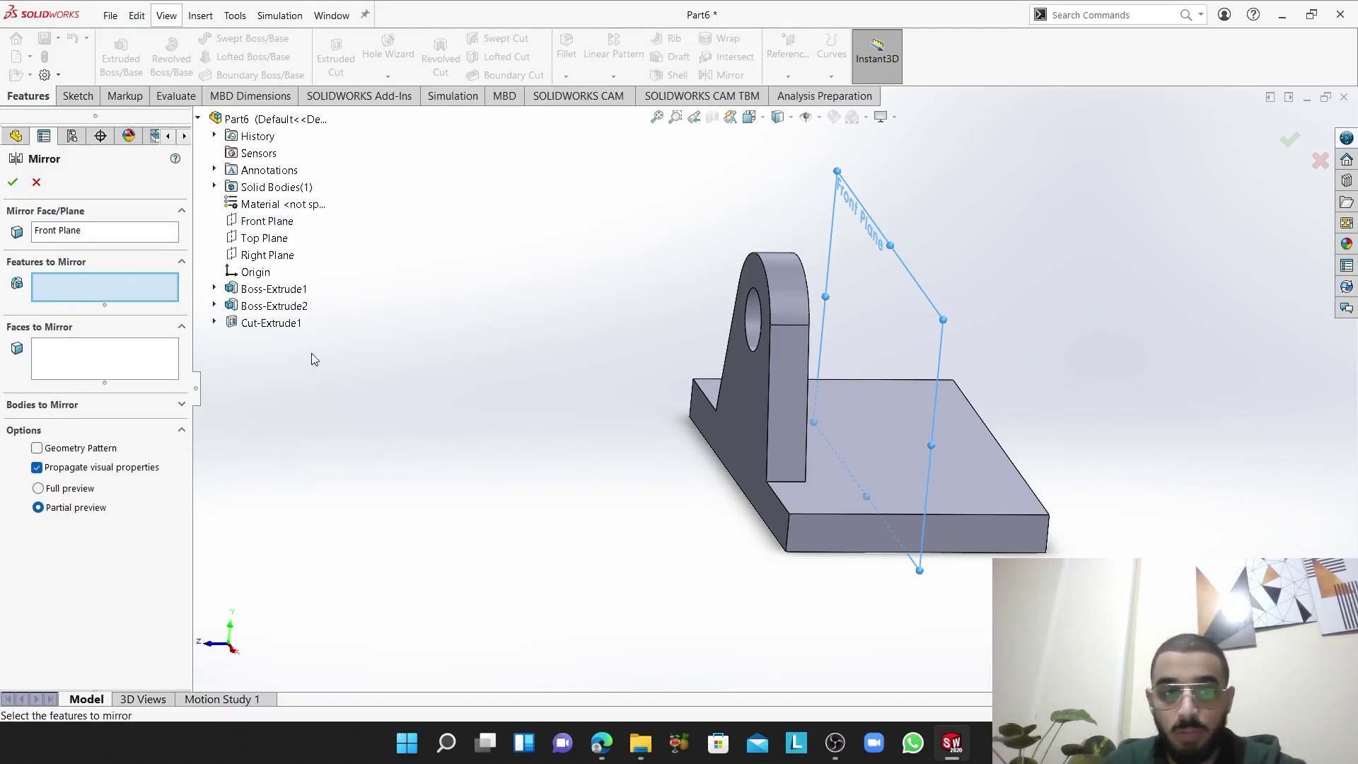
left_click(285, 295)
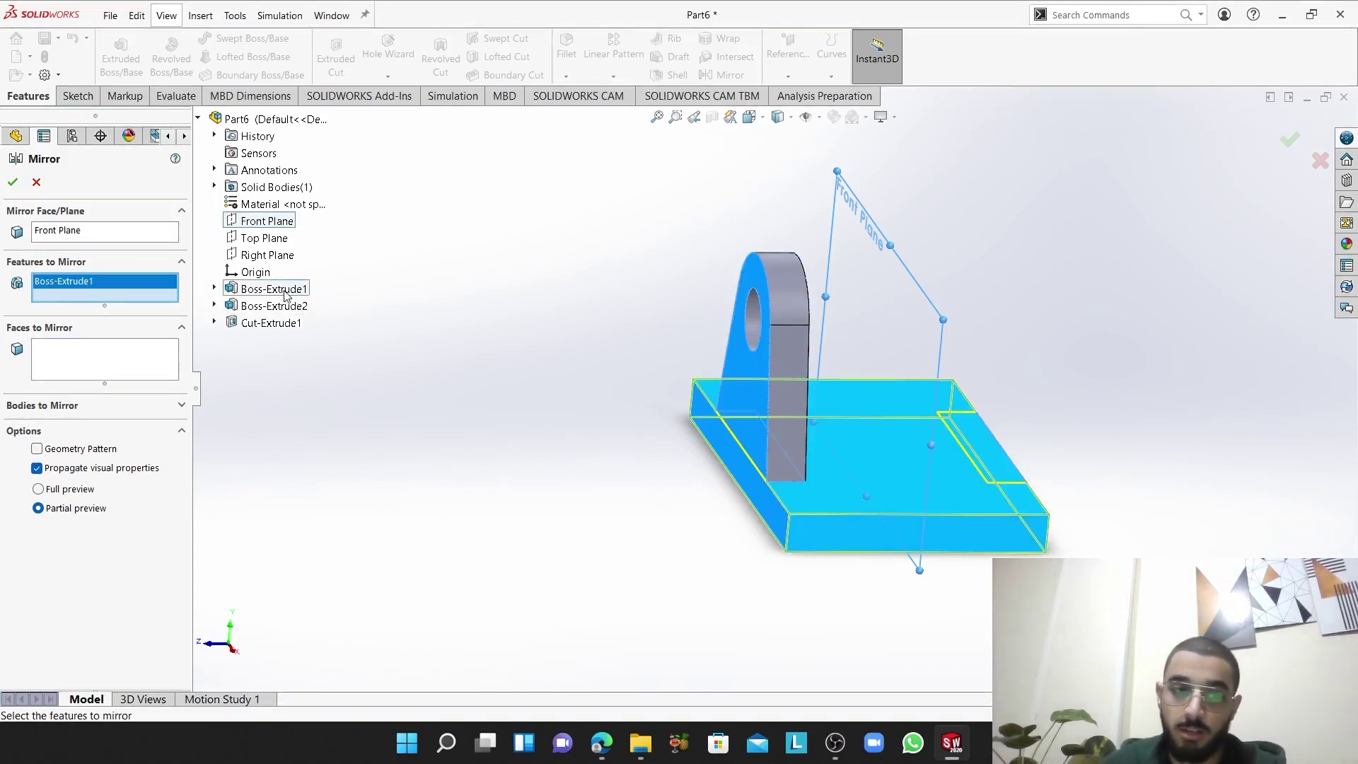
key("Delete")
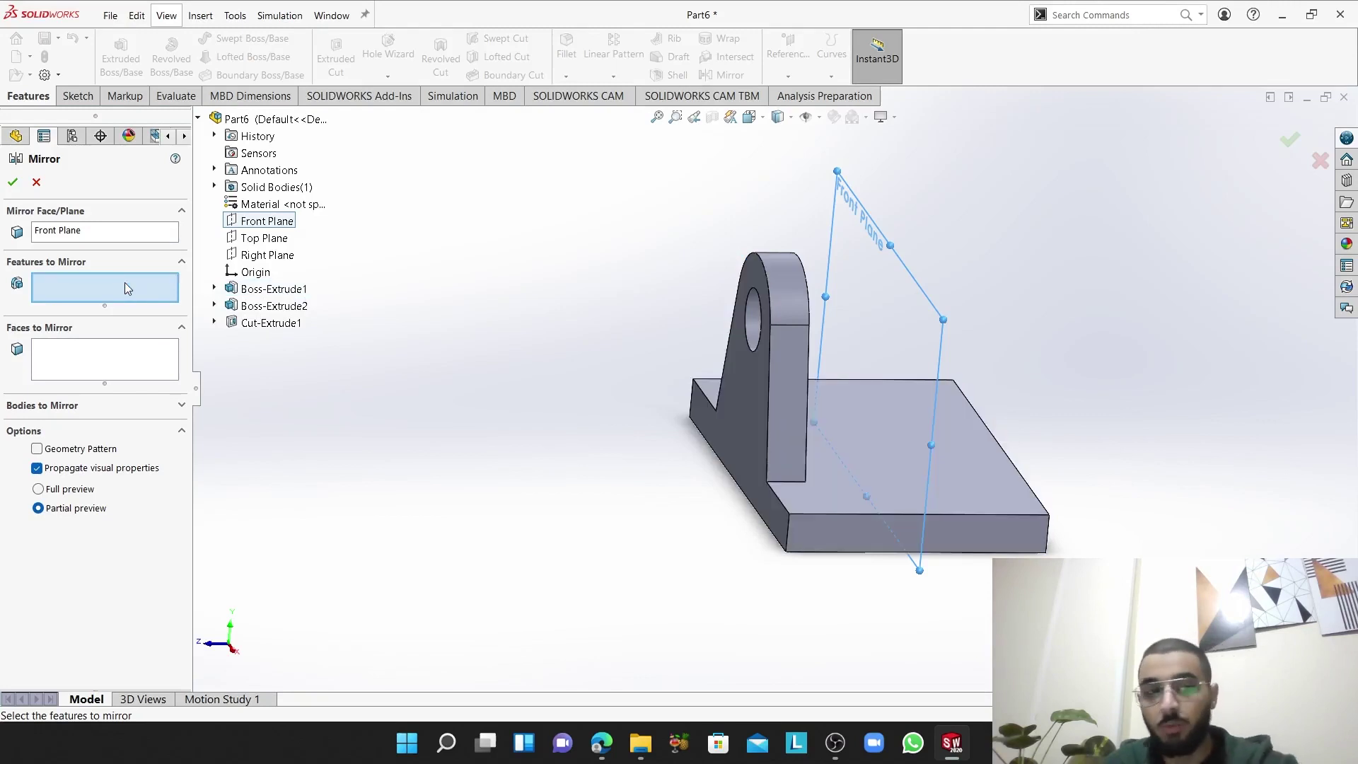
left_click(261, 308)
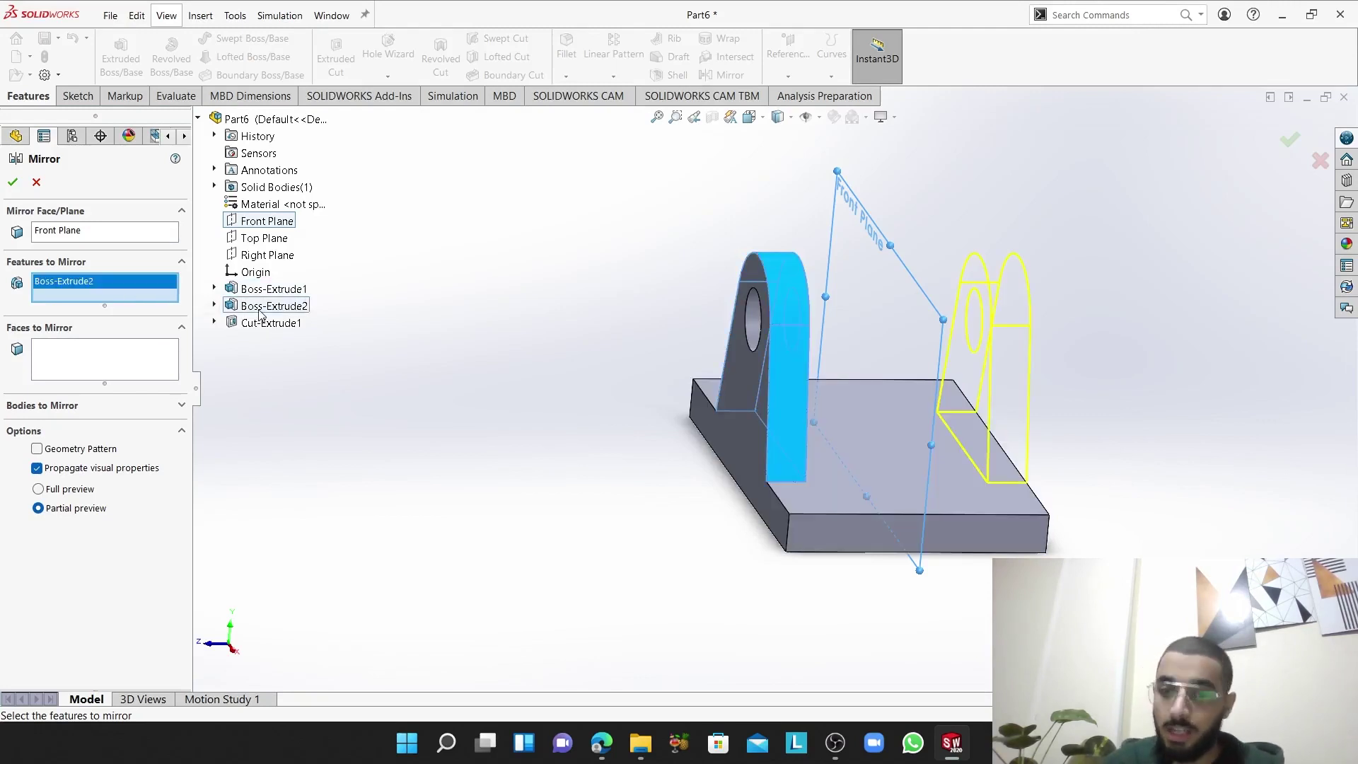
left_click(266, 324)
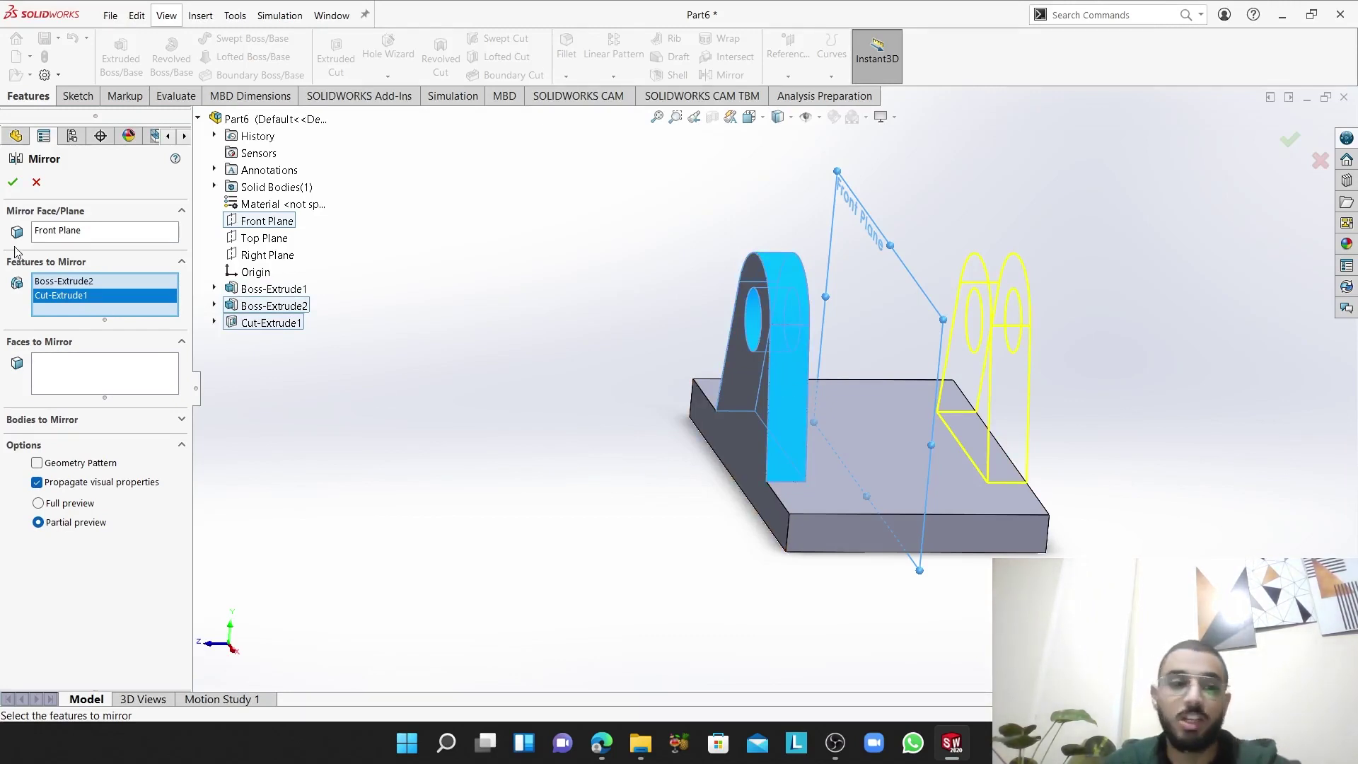
left_click(13, 181)
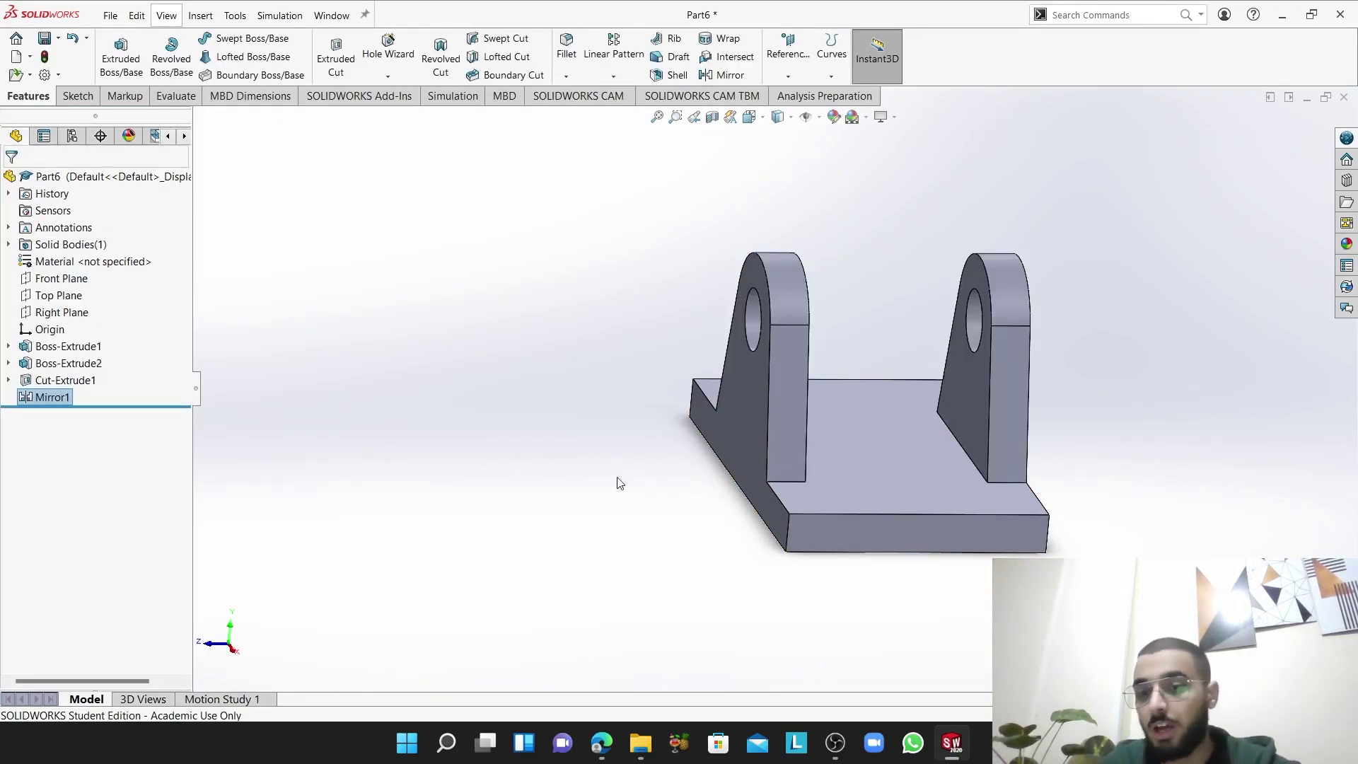
- Orbit to inspect the base plate and both pierced lugs, then bring OBS forward
mouse_move(849, 396)
middle_mouse_down()
mouse_move(835, 465)
mouse_move(585, 537)
mouse_move(597, 757)
mouse_move(858, 761)
middle_mouse_up()
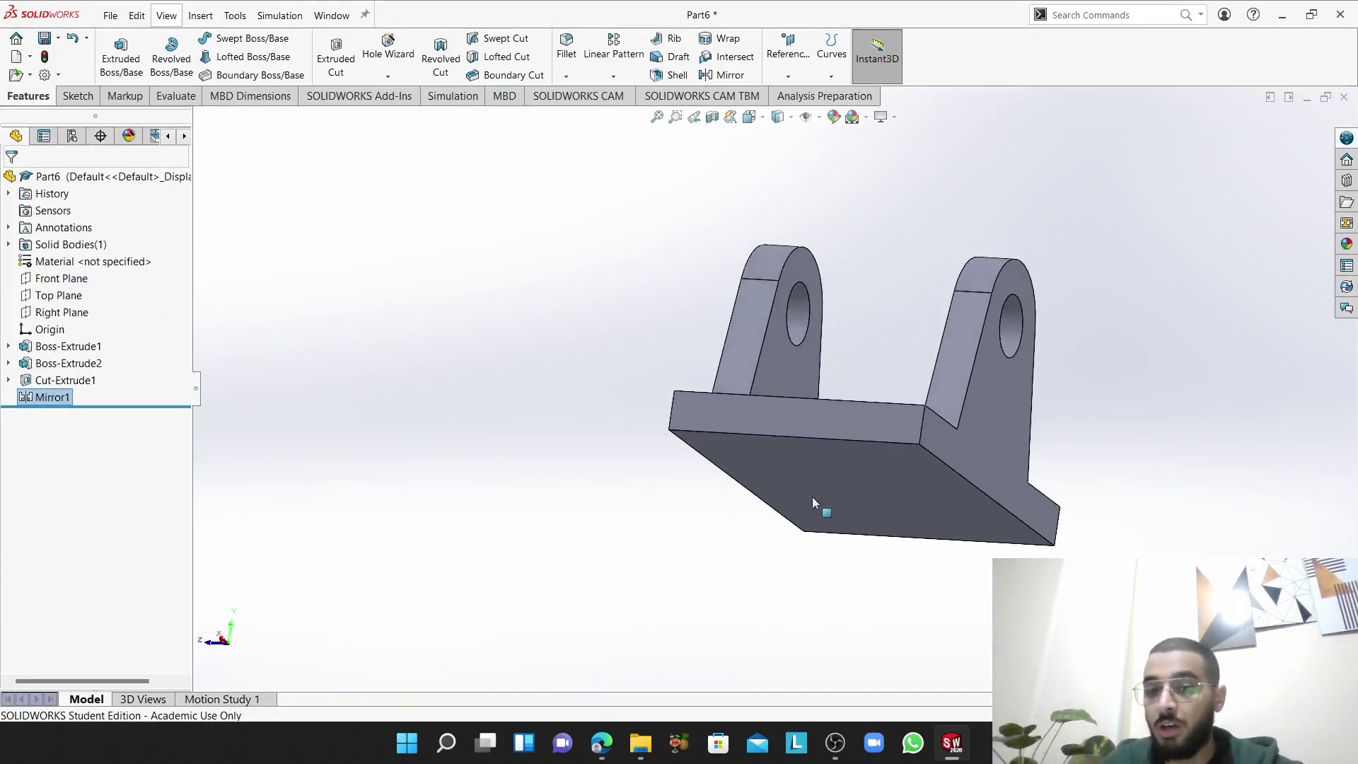
mouse_move(813, 507)
middle_mouse_down()
mouse_move(756, 481)
mouse_move(781, 494)
middle_mouse_up()
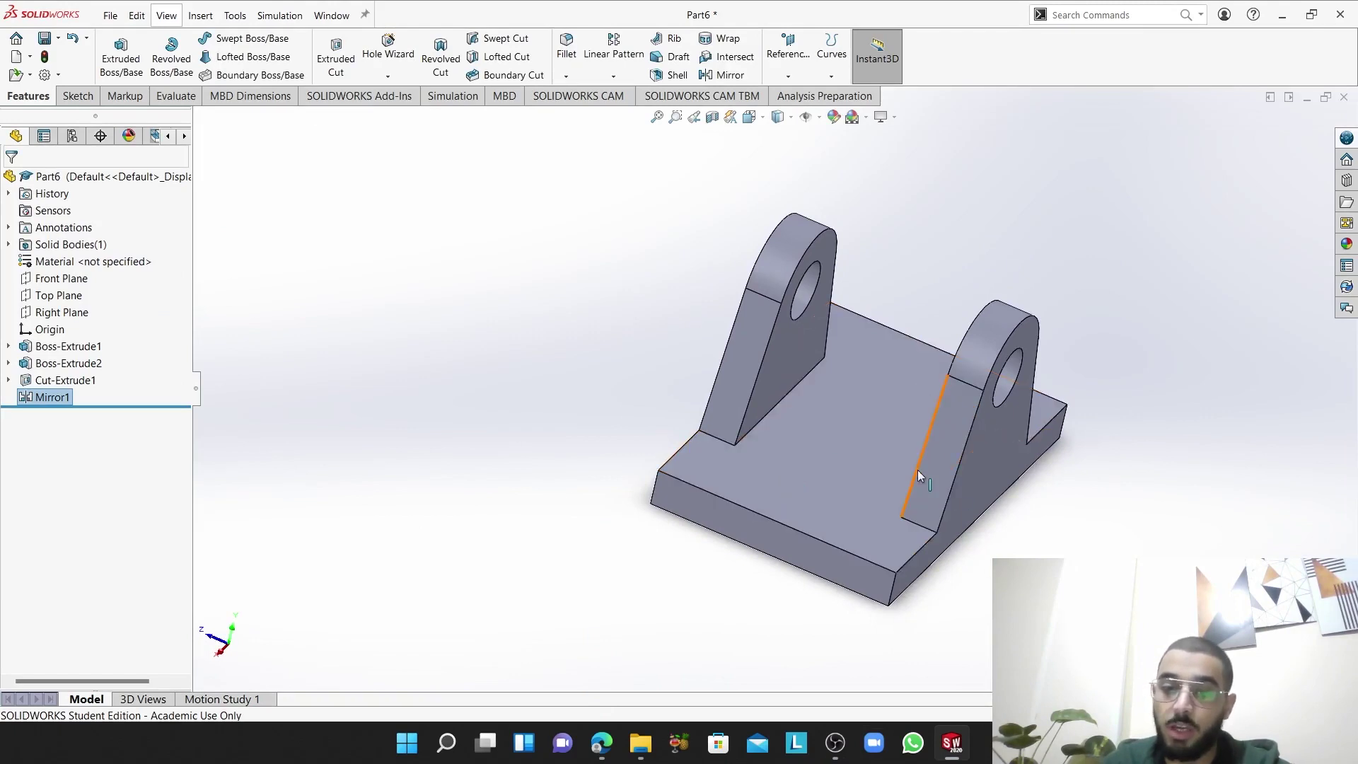
left_click(835, 743)
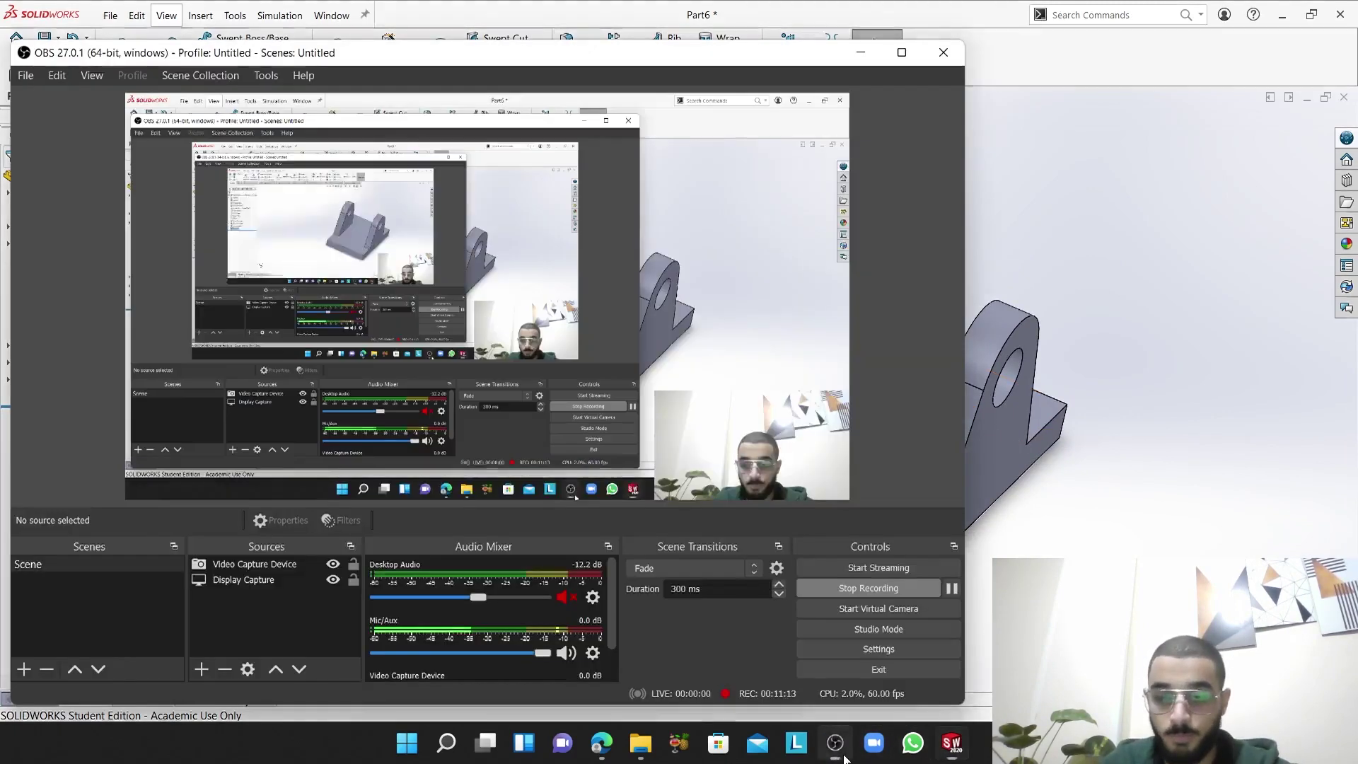